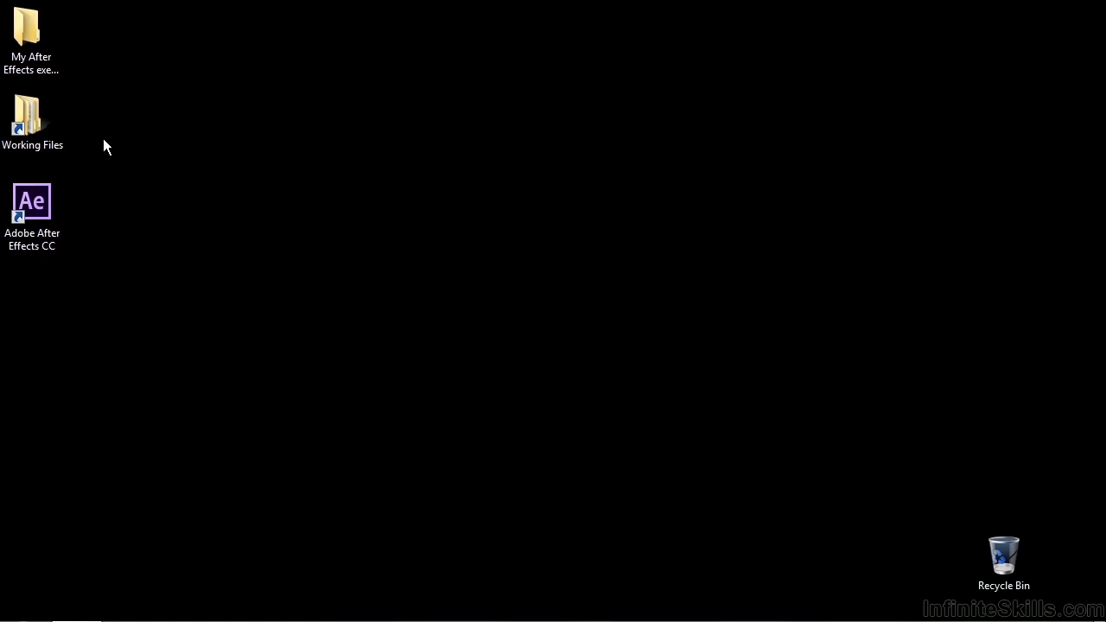
- Open roto-brush.aep from Working Files > After Effects projects in After Effects
{"action": "double_click", "coordinate": [38, 144]}
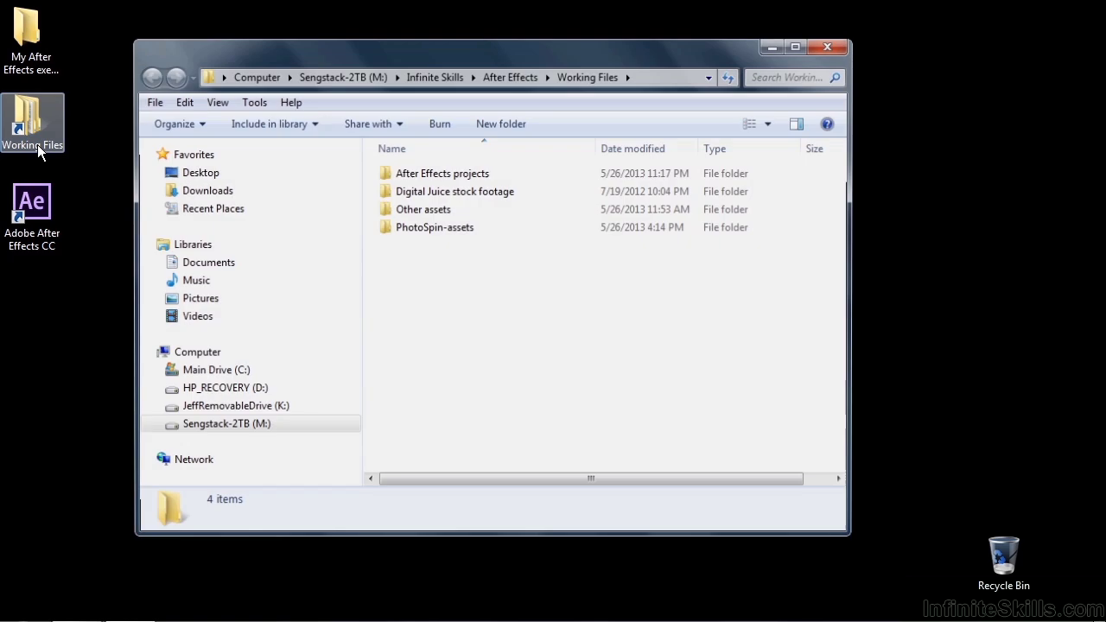
{"action": "double_click", "coordinate": [445, 174]}
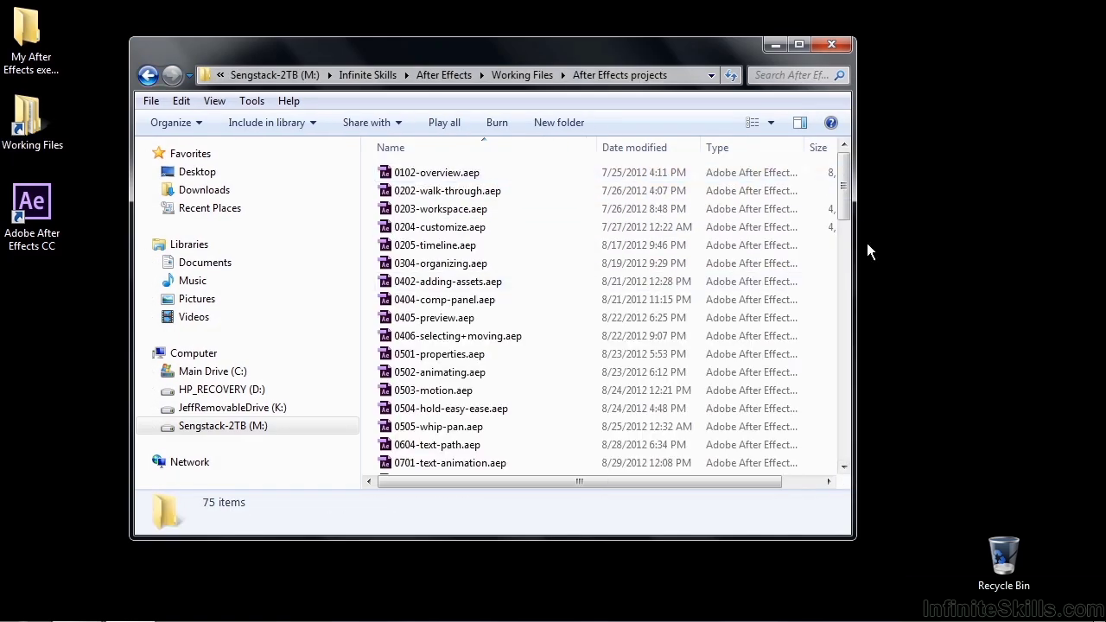
{"action": "left_click_drag", "start_coordinate": [844, 214], "coordinate": [840, 467]}
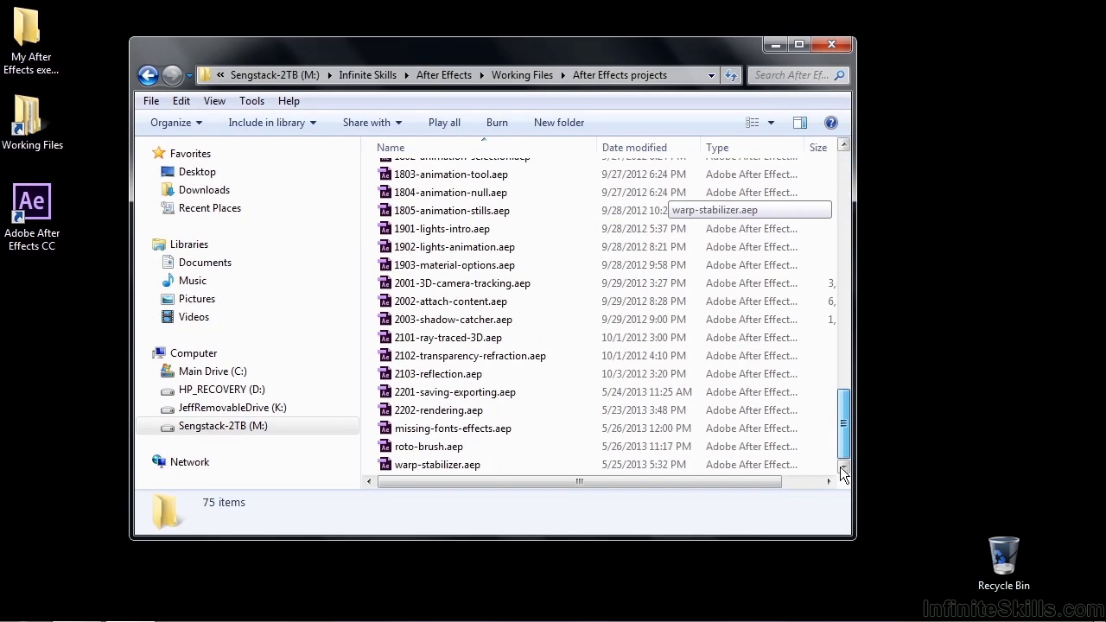
{"action": "left_click", "coordinate": [393, 449]}
{"action": "double_click", "coordinate": [390, 449]}
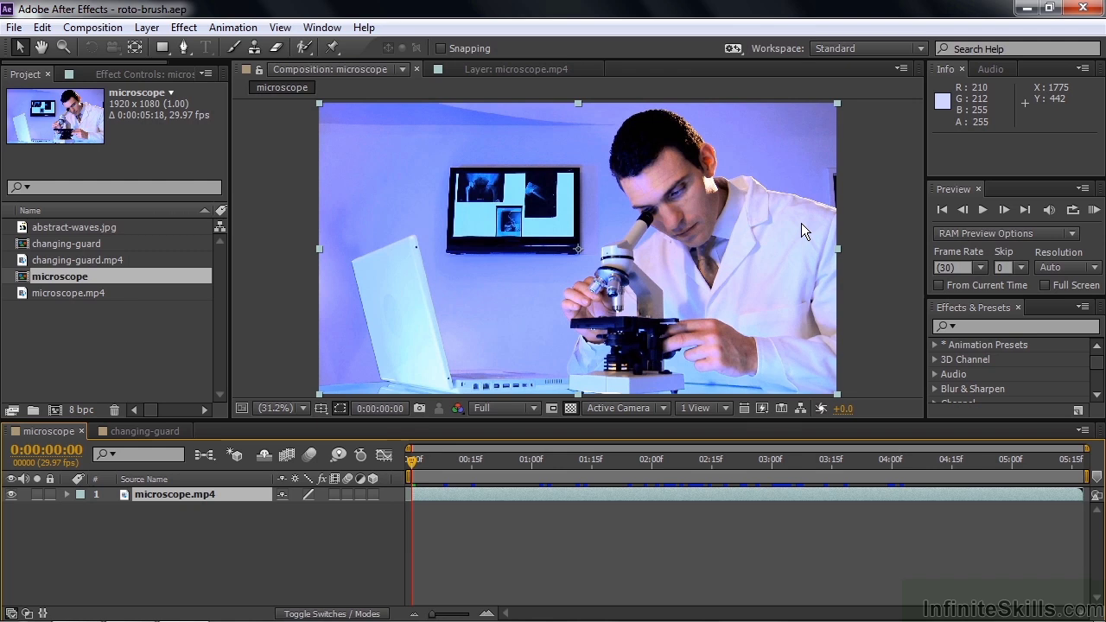
- Look at the changing-guard composition, then return to the microscope composition
{"action": "left_click", "coordinate": [147, 431]}
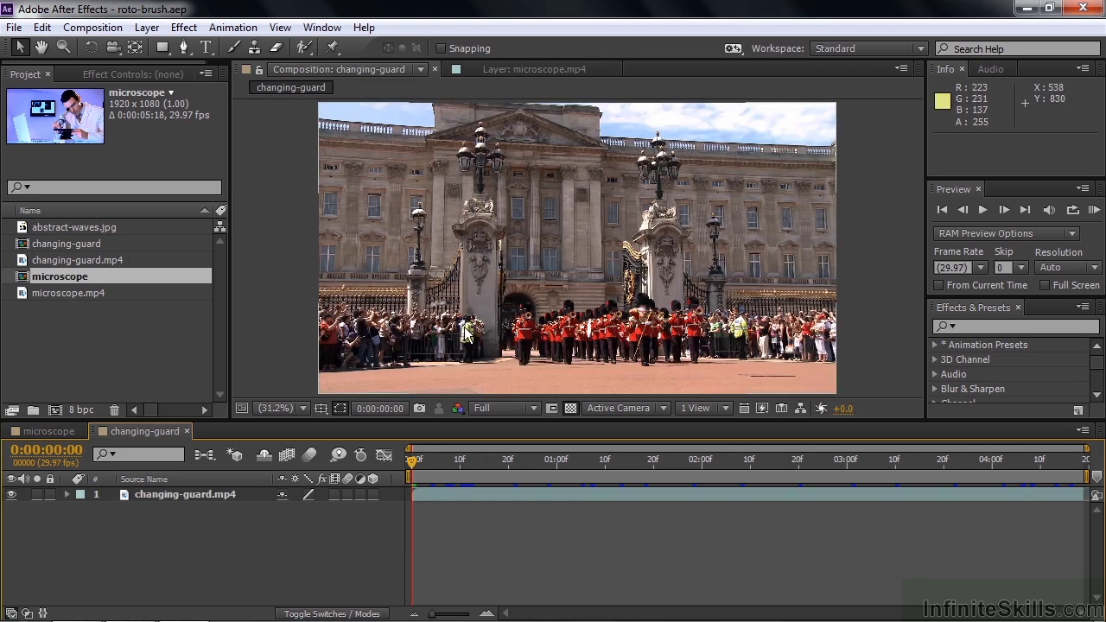
{"action": "left_click", "coordinate": [40, 432]}
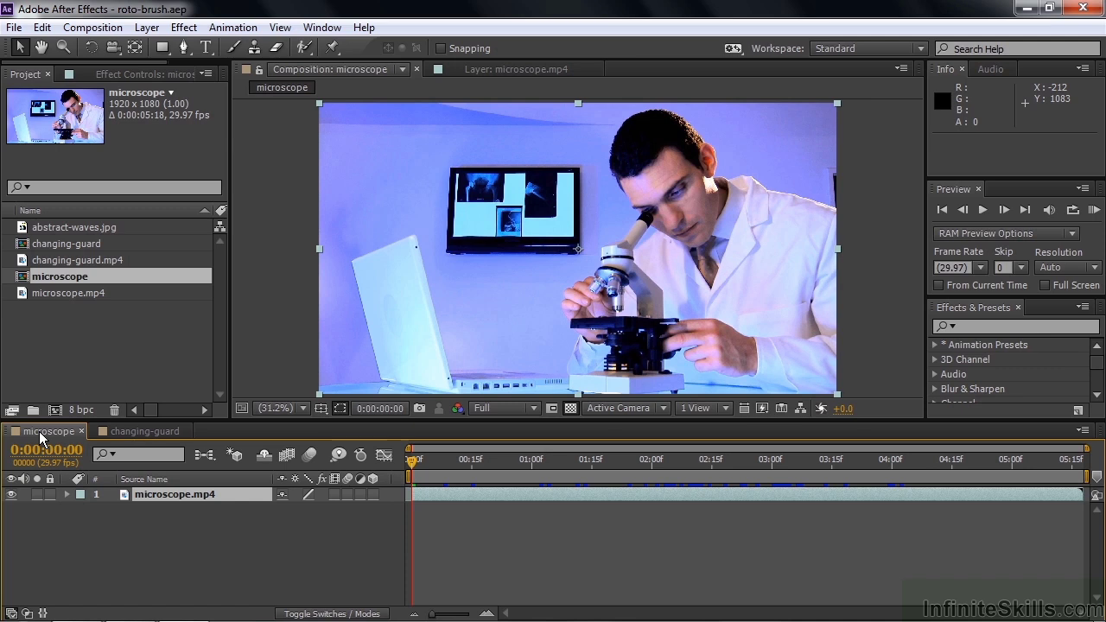
- Open microscope.mp4 in the Layer viewer and pick Roto Brush Tool from the Roto Brush/Refine Edge flyout
{"action": "double_click", "coordinate": [141, 491]}
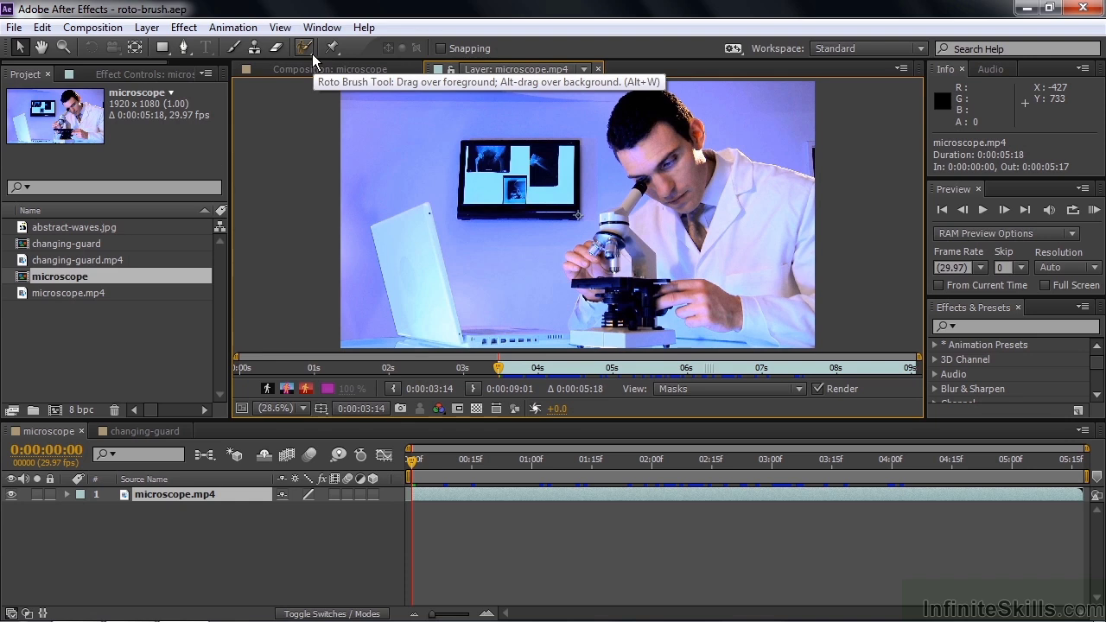
{"action": "mouse_move", "coordinate": [312, 53]}
{"action": "left_mouse_down"}
{"action": "mouse_move", "coordinate": [339, 66]}
{"action": "mouse_move", "coordinate": [336, 52]}
{"action": "mouse_move", "coordinate": [339, 67]}
{"action": "mouse_move", "coordinate": [344, 53]}
{"action": "left_mouse_up"}
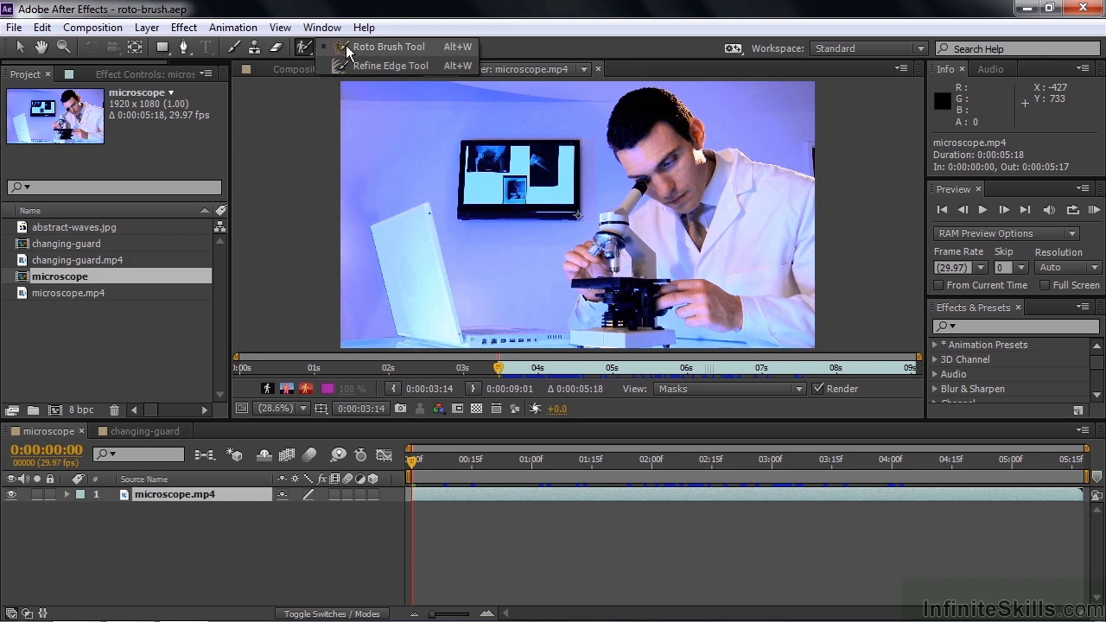
{"action": "left_click_drag", "start_coordinate": [347, 53], "coordinate": [354, 67]}
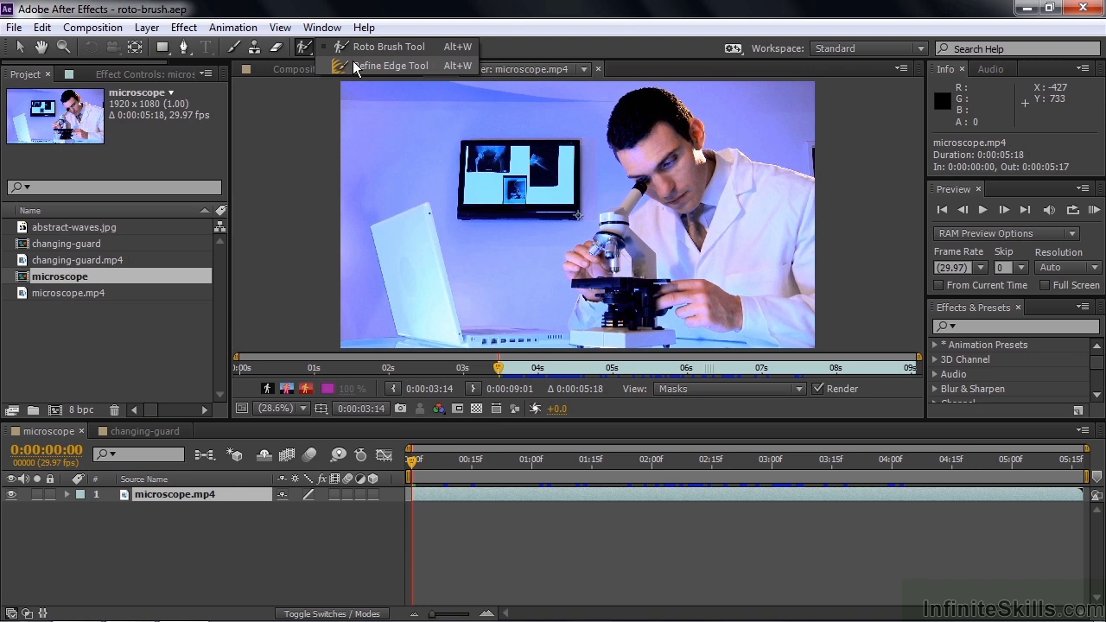
{"action": "left_click_drag", "start_coordinate": [353, 62], "coordinate": [381, 49]}
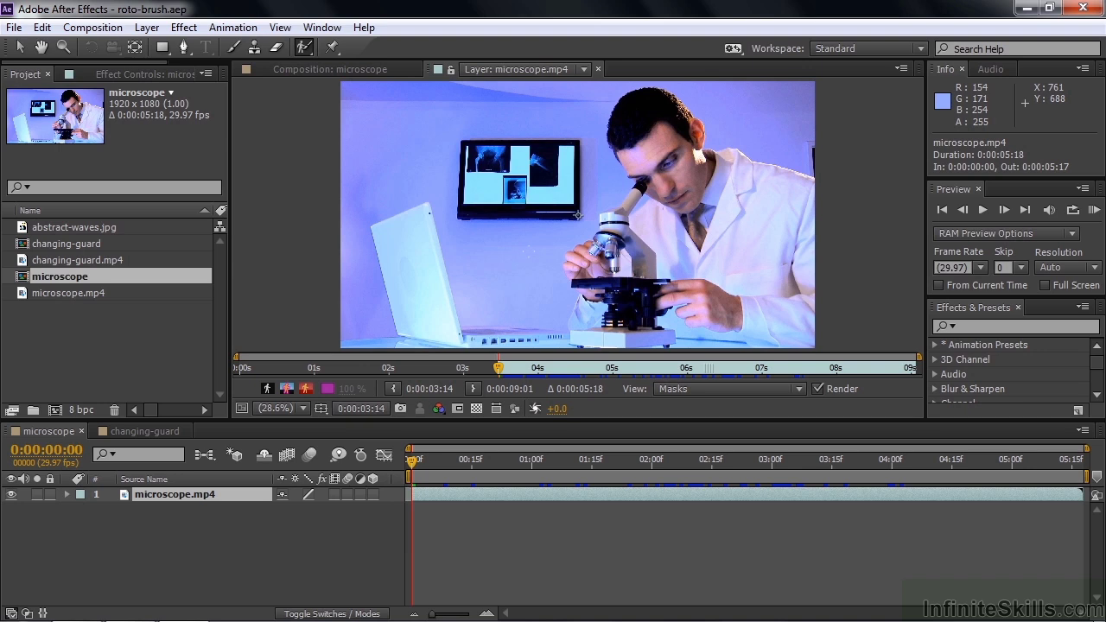
{"action": "left_click_drag", "start_coordinate": [529, 251], "coordinate": [512, 256]}
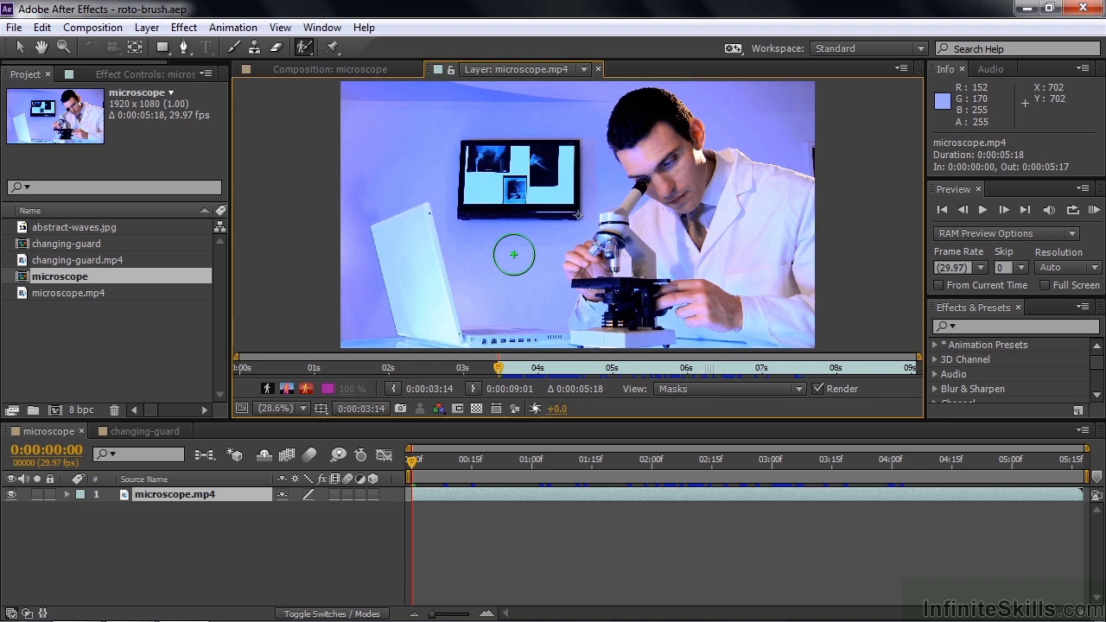
{"action": "key", "text": "alt"}
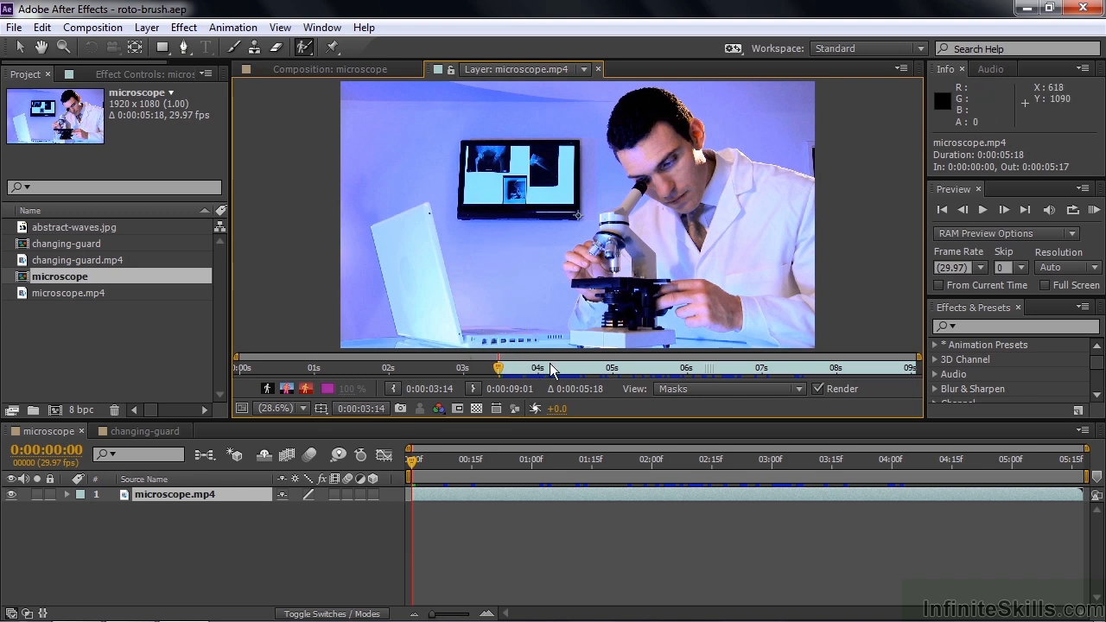
- At 0:00:04:25, paint a foreground Roto Brush stroke down the man's face and body
{"action": "left_click", "coordinate": [602, 370]}
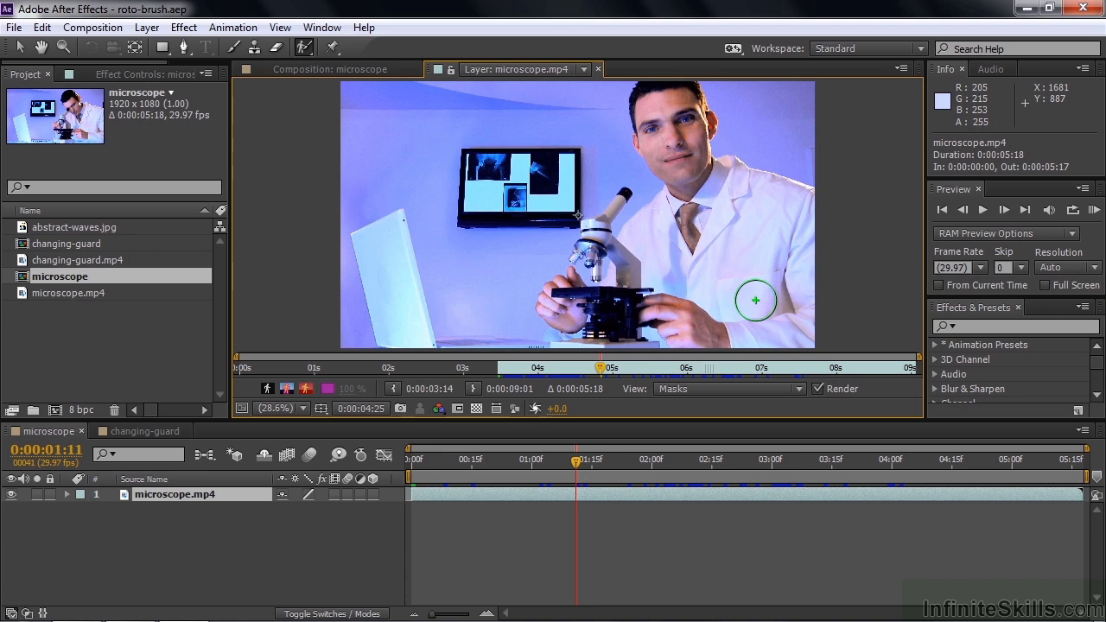
{"action": "mouse_move", "coordinate": [679, 111]}
{"action": "left_mouse_down"}
{"action": "mouse_move", "coordinate": [708, 283]}
{"action": "mouse_move", "coordinate": [748, 192]}
{"action": "mouse_move", "coordinate": [796, 264]}
{"action": "mouse_move", "coordinate": [781, 308]}
{"action": "mouse_move", "coordinate": [717, 323]}
{"action": "mouse_move", "coordinate": [669, 304]}
{"action": "mouse_move", "coordinate": [582, 319]}
{"action": "mouse_move", "coordinate": [594, 321]}
{"action": "mouse_move", "coordinate": [624, 292]}
{"action": "mouse_move", "coordinate": [645, 243]}
{"action": "mouse_move", "coordinate": [674, 242]}
{"action": "left_mouse_up"}
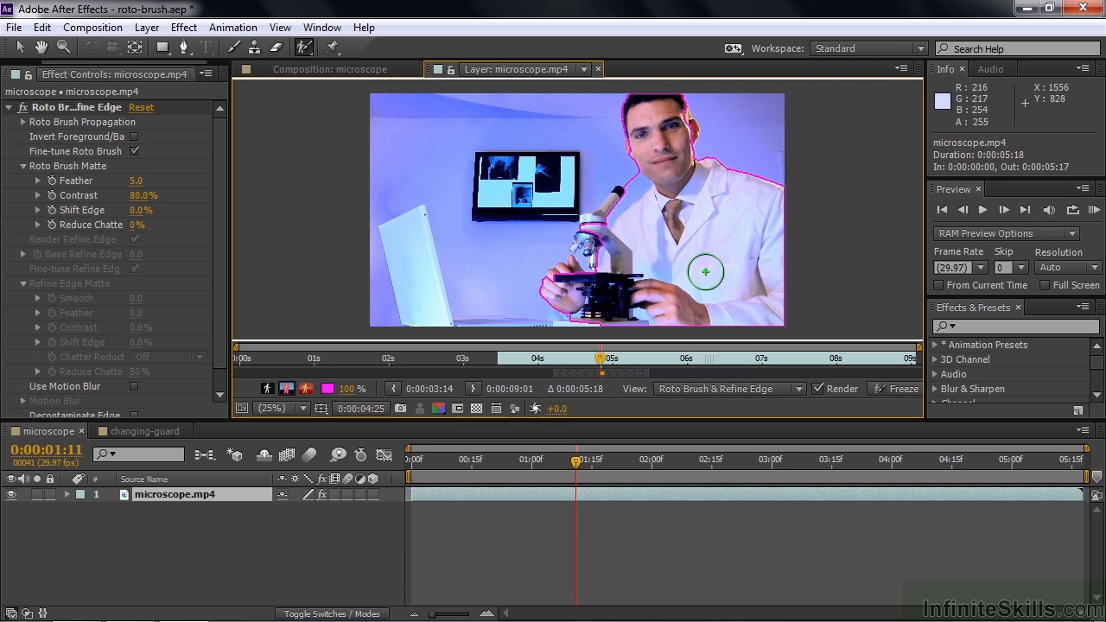
- At 100% with a smaller brush, add the microscope arm and exclude background beside the tube
{"action": "key", "text": "slash"}
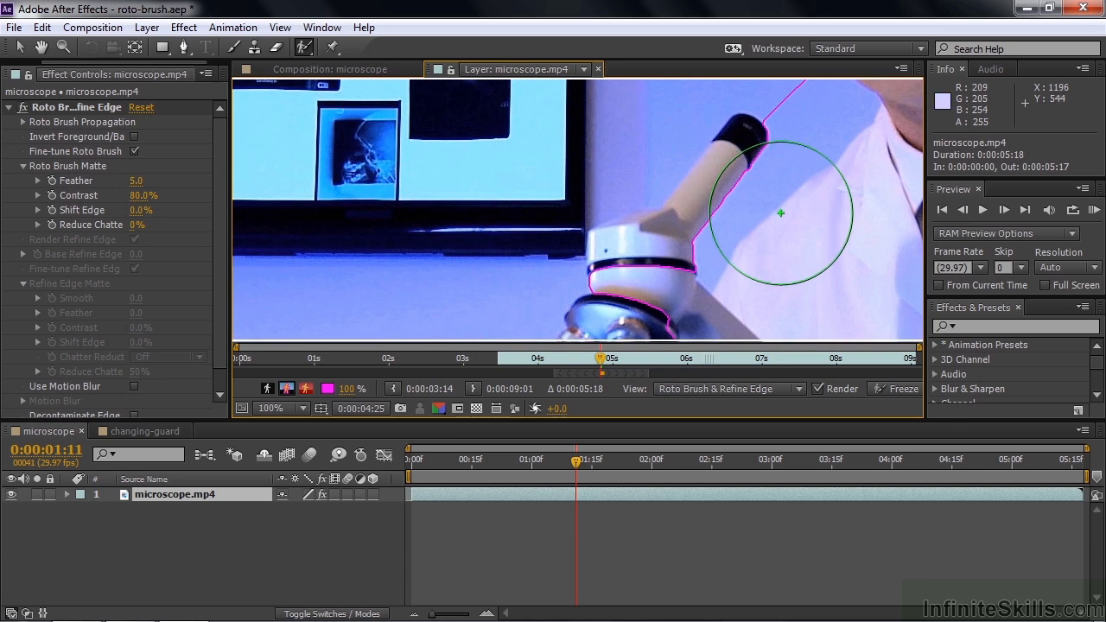
{"action": "left_click_drag", "start_coordinate": [820, 208], "coordinate": [815, 208]}
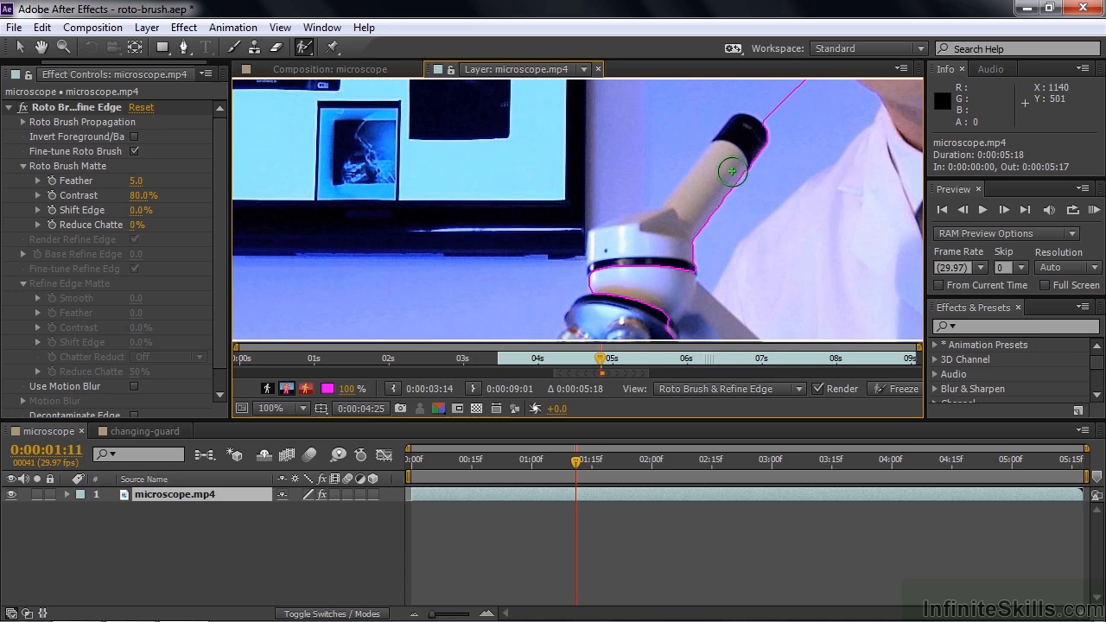
{"action": "mouse_move", "coordinate": [741, 136]}
{"action": "left_mouse_down"}
{"action": "mouse_move", "coordinate": [663, 230]}
{"action": "mouse_move", "coordinate": [624, 244]}
{"action": "left_mouse_up"}
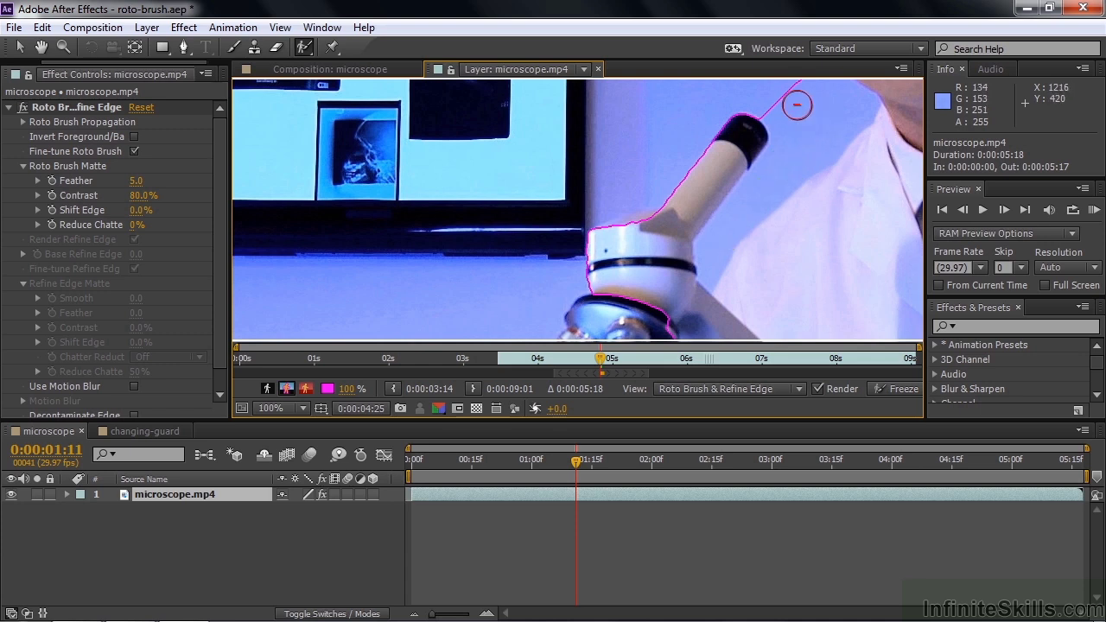
{"action": "mouse_move", "coordinate": [788, 97]}
{"action": "left_mouse_down"}
{"action": "mouse_move", "coordinate": [816, 130]}
{"action": "mouse_move", "coordinate": [765, 170]}
{"action": "mouse_move", "coordinate": [710, 259]}
{"action": "left_mouse_up"}
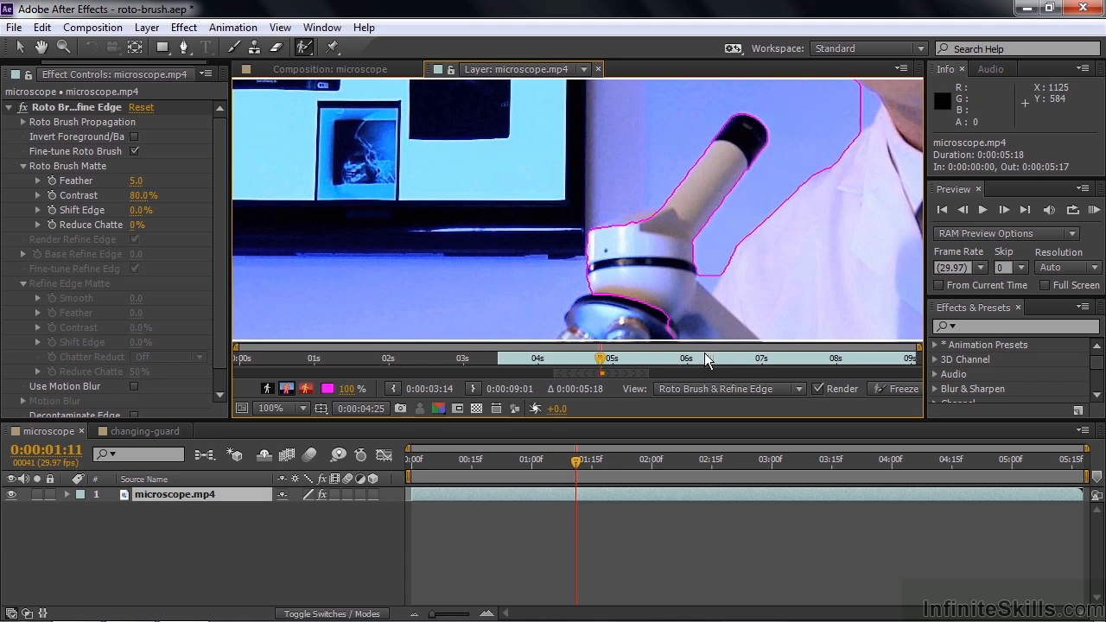
{"action": "left_click", "coordinate": [856, 100], "text": "alt"}
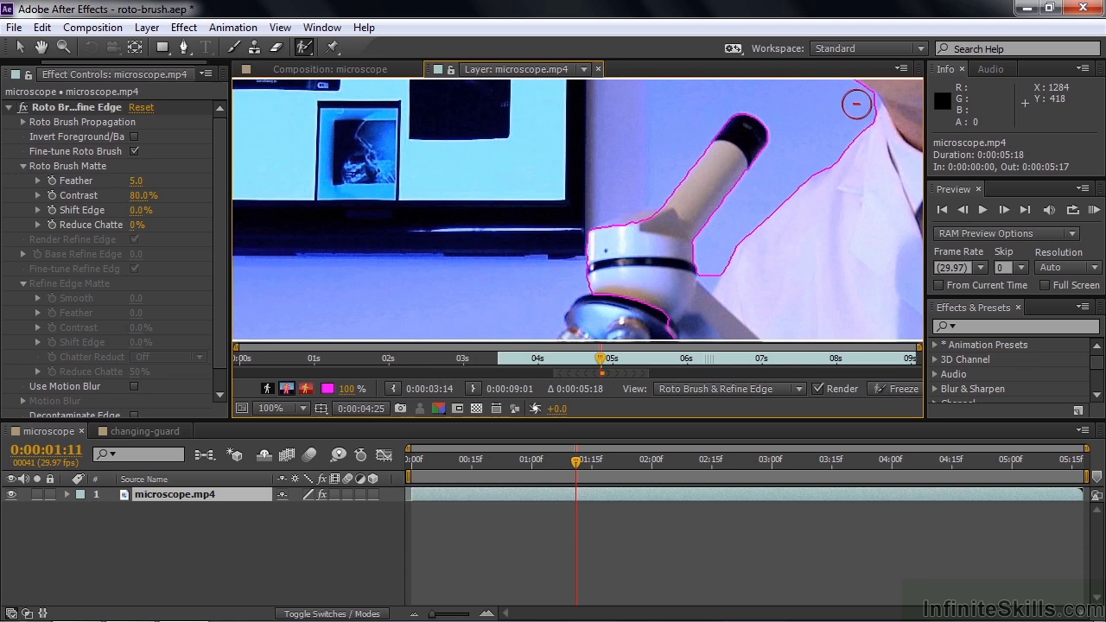
{"action": "left_click", "coordinate": [862, 104], "text": "alt"}
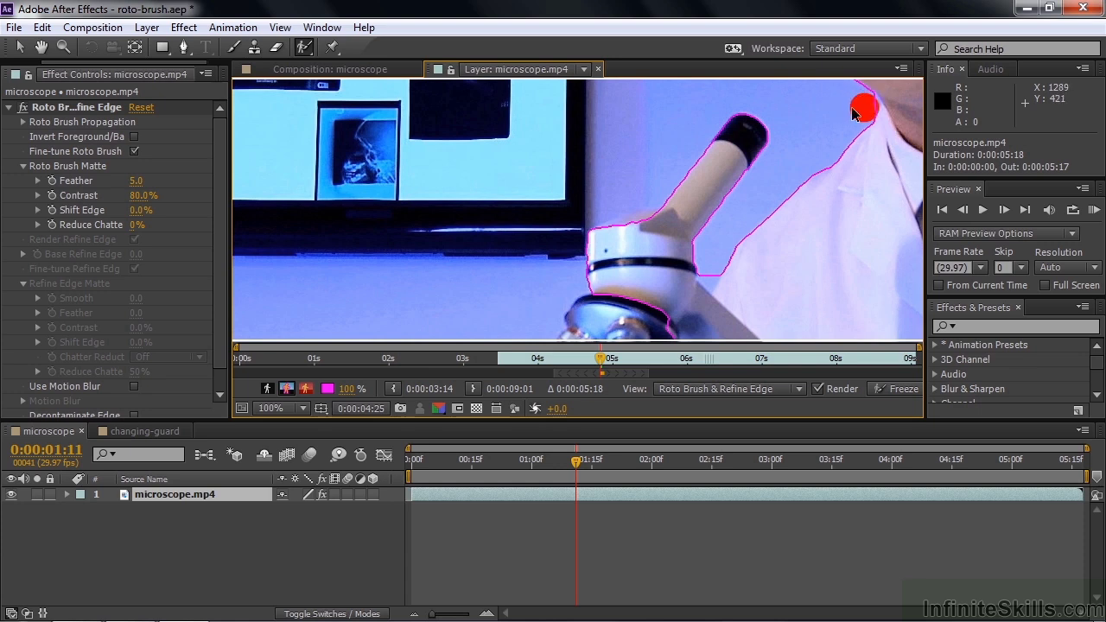
{"action": "left_click", "coordinate": [717, 273], "text": "alt"}
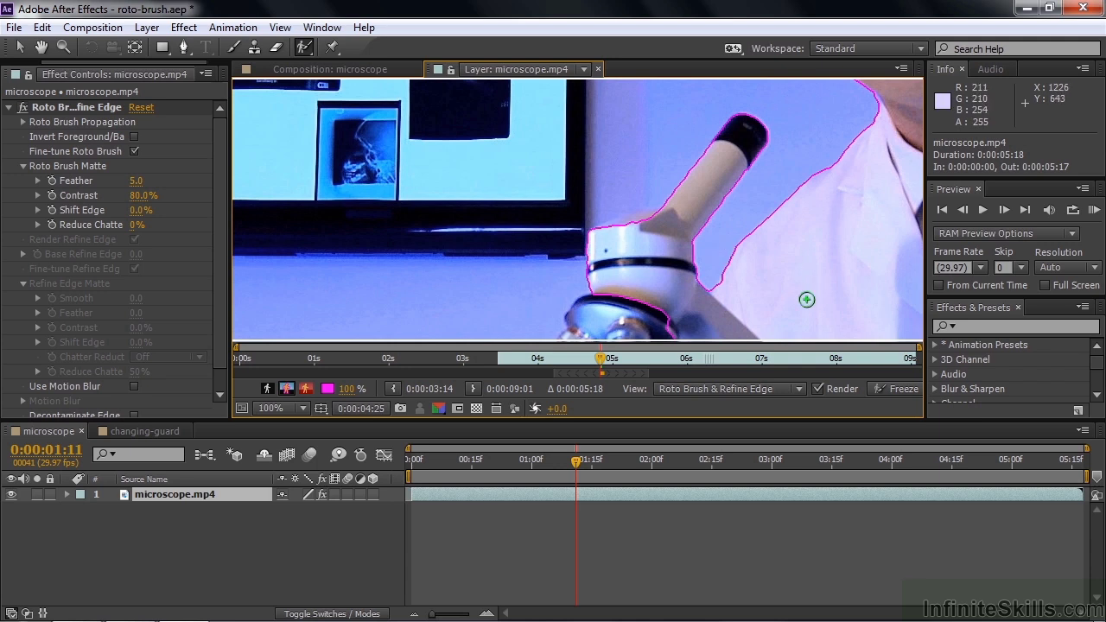
- Add the left, central and right objectives and the finger to the foreground matte
{"action": "left_click_drag", "start_coordinate": [788, 303], "coordinate": [790, 153]}
{"action": "left_click_drag", "start_coordinate": [594, 152], "coordinate": [577, 184]}
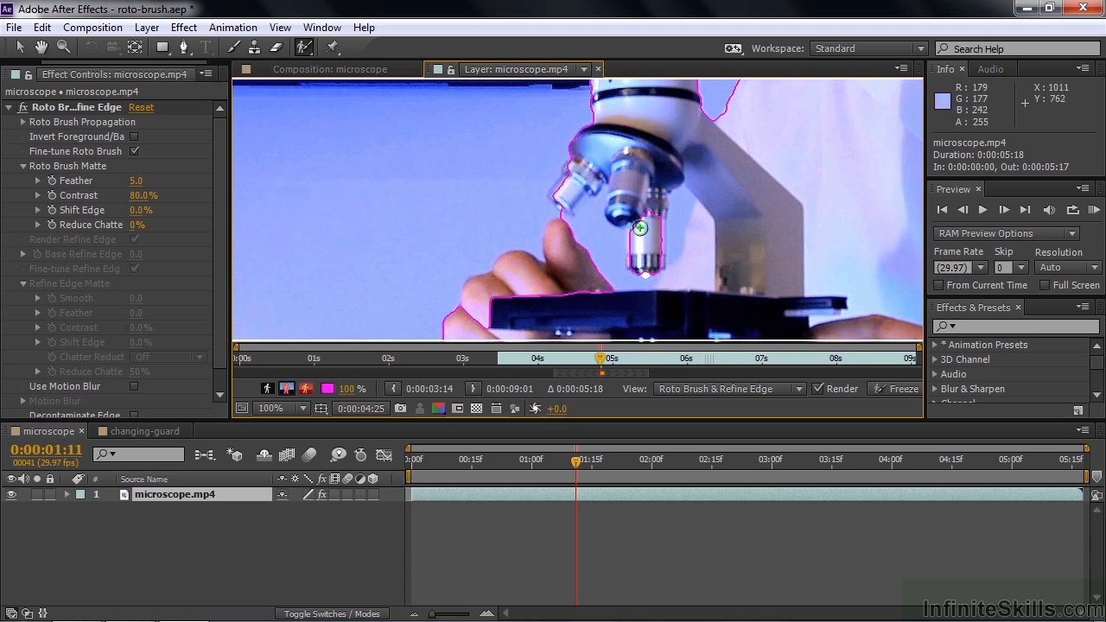
{"action": "left_click_drag", "start_coordinate": [645, 177], "coordinate": [642, 282]}
{"action": "left_click_drag", "start_coordinate": [562, 191], "coordinate": [570, 174]}
{"action": "mouse_move", "coordinate": [574, 270]}
{"action": "left_mouse_down"}
{"action": "mouse_move", "coordinate": [567, 250]}
{"action": "mouse_move", "coordinate": [529, 280]}
{"action": "left_mouse_up"}
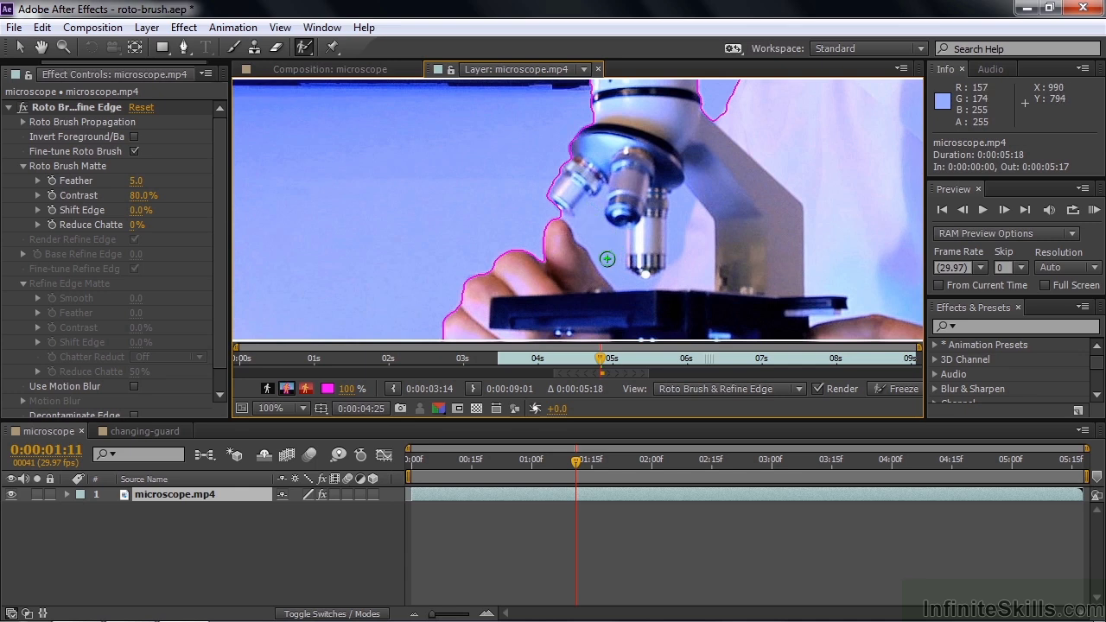
- Refine the matte along the objective lens edge, tip and right side, redoing one stroke
{"action": "left_click_drag", "start_coordinate": [593, 214], "coordinate": [610, 256]}
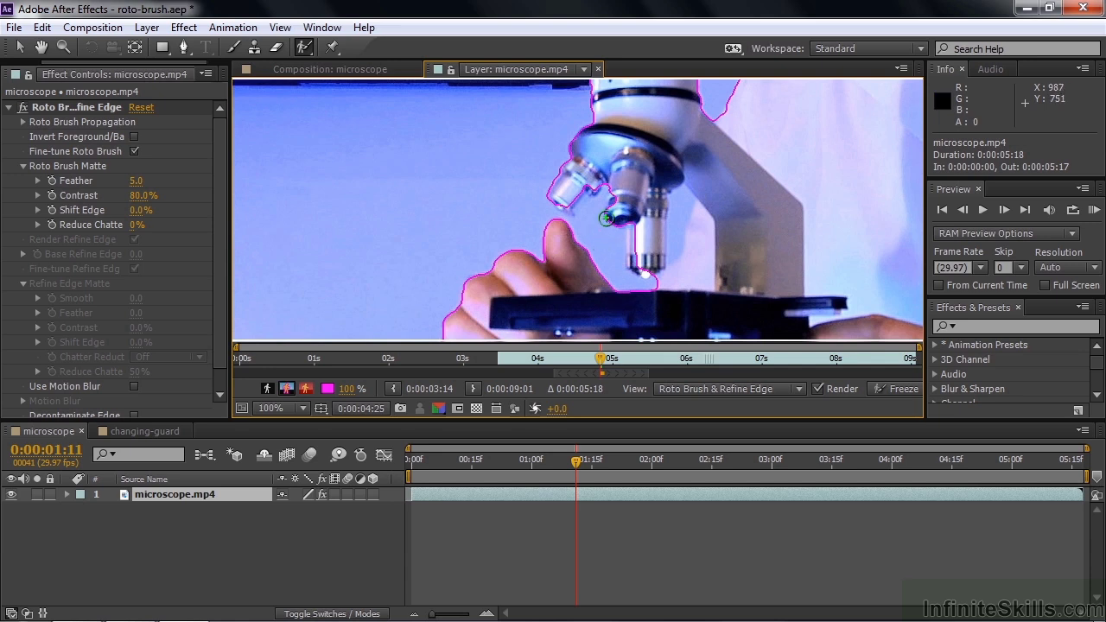
{"action": "left_click_drag", "start_coordinate": [633, 223], "coordinate": [637, 264]}
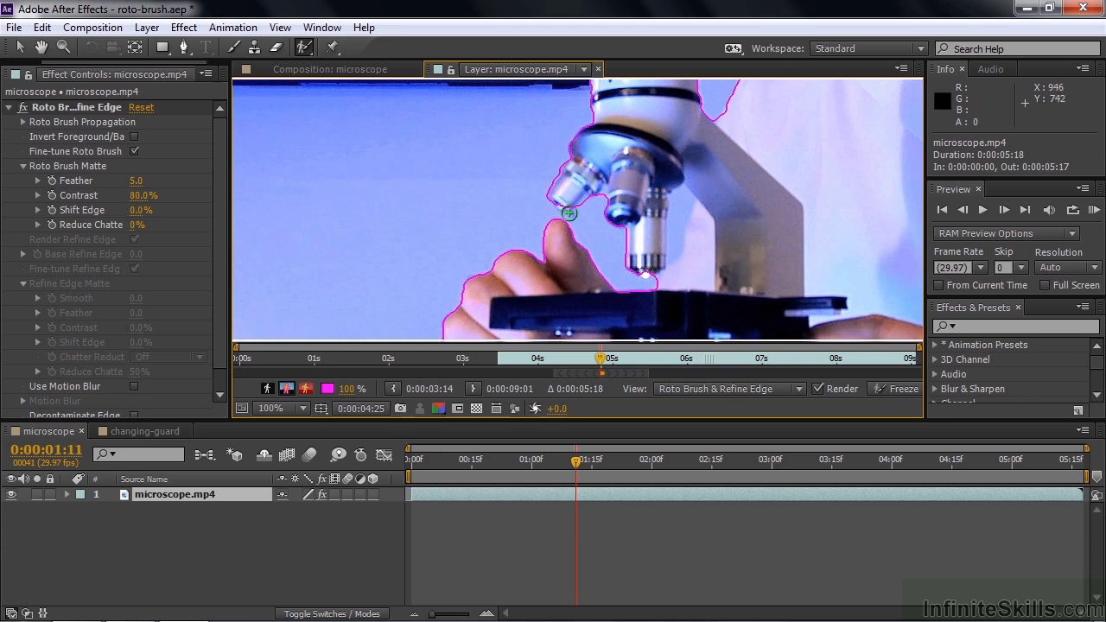
{"action": "left_click_drag", "start_coordinate": [571, 208], "coordinate": [574, 219]}
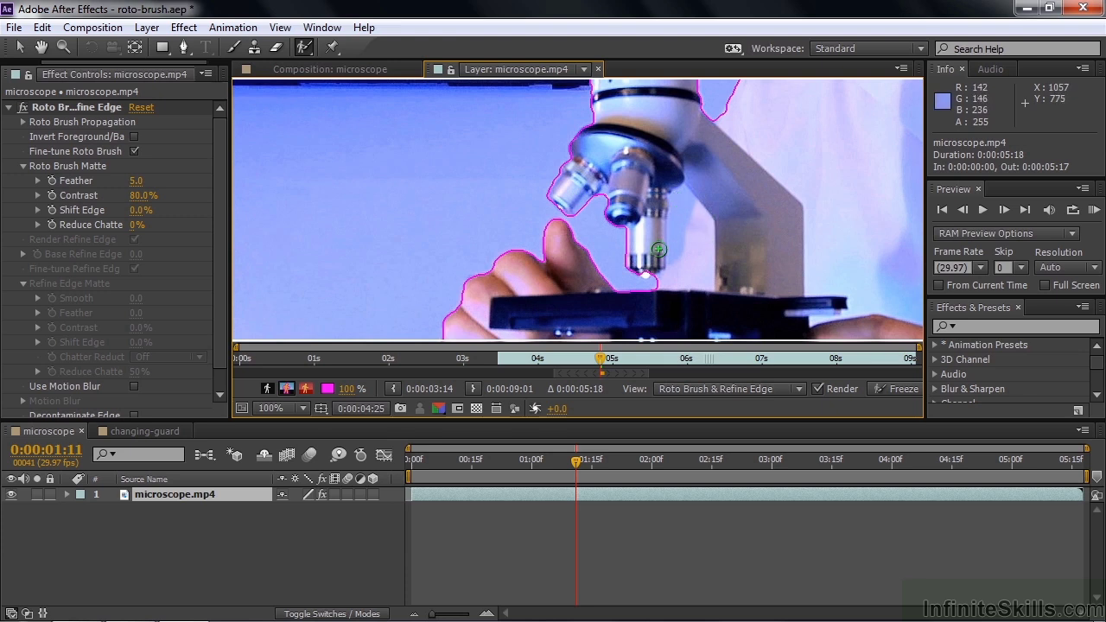
{"action": "left_click_drag", "start_coordinate": [644, 266], "coordinate": [646, 275]}
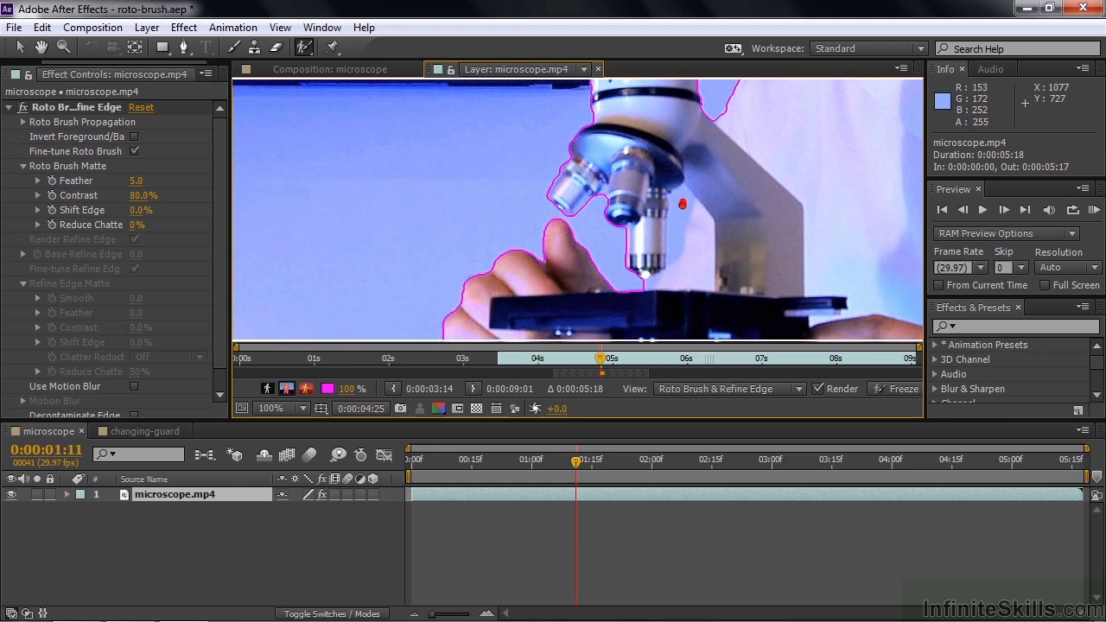
{"action": "left_click_drag", "start_coordinate": [682, 204], "coordinate": [672, 292]}
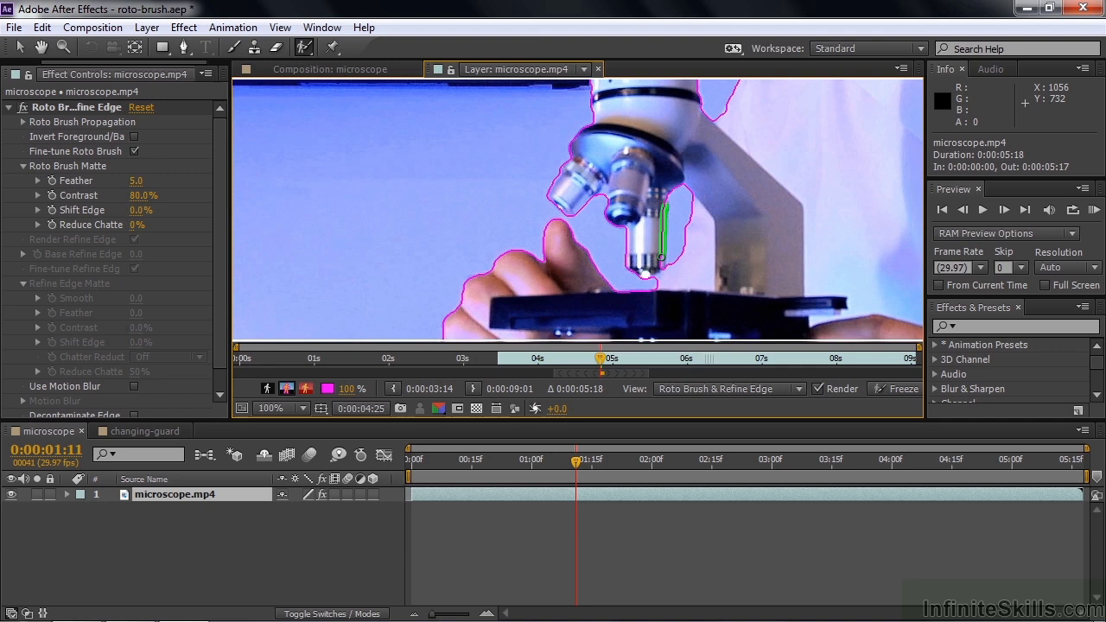
{"action": "key", "text": "ctrl+z"}
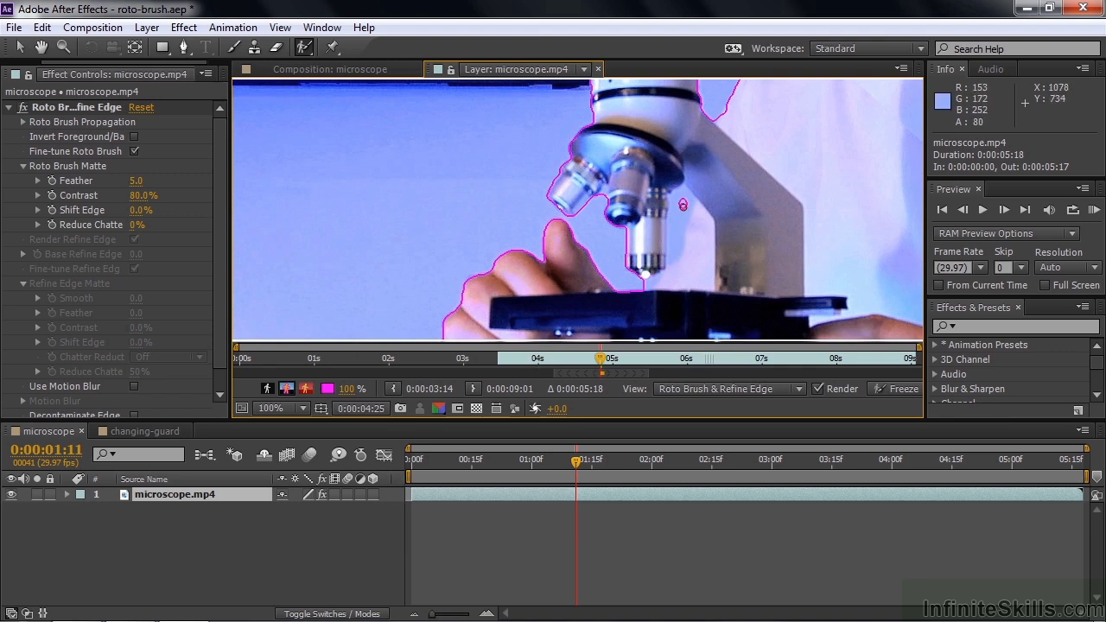
{"action": "key", "text": "ctrl+shift+z"}
{"action": "left_click_drag", "start_coordinate": [678, 222], "coordinate": [682, 252]}
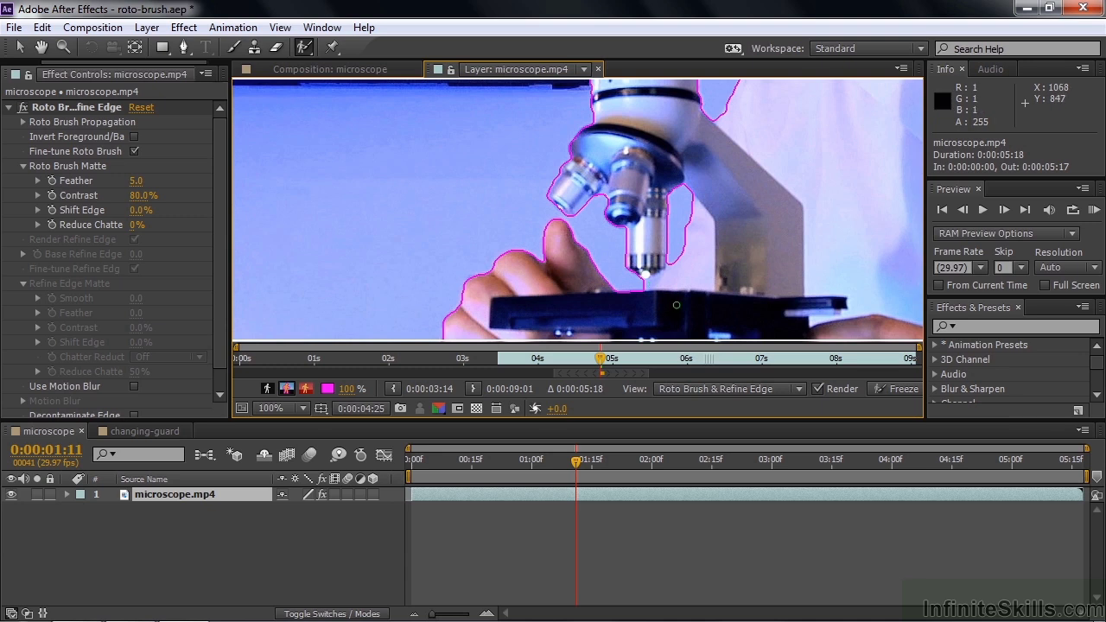
- Add the man's left hand to the roto matte
{"action": "key", "text": "space"}
{"action": "mouse_move", "coordinate": [722, 266]}
{"action": "left_mouse_down"}
{"action": "mouse_move", "coordinate": [696, 127]}
{"action": "mouse_move", "coordinate": [729, 55]}
{"action": "left_mouse_up"}
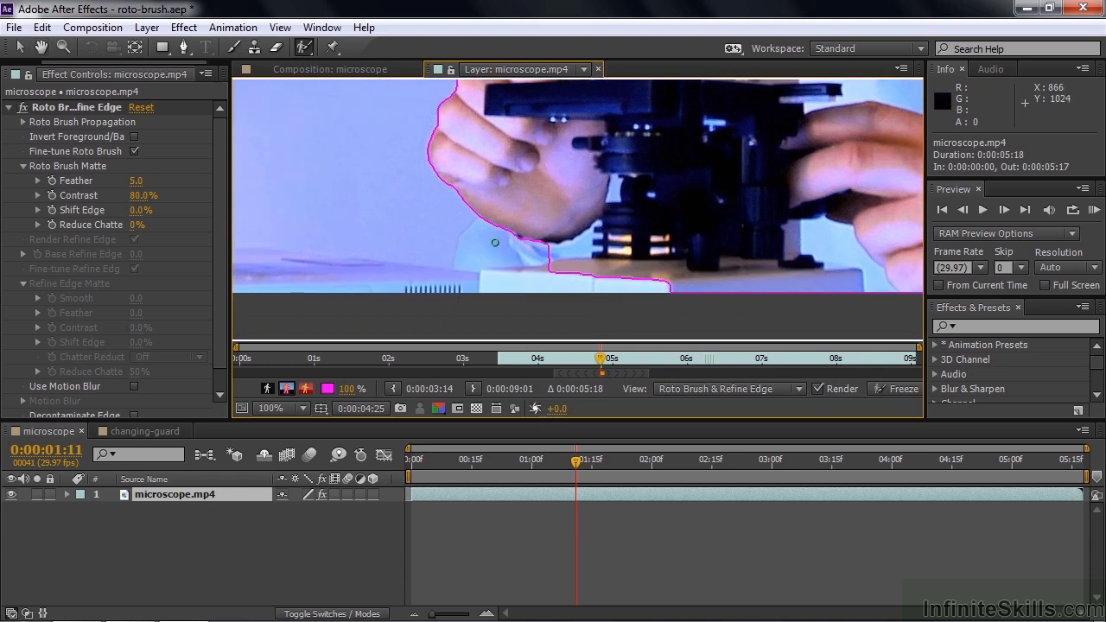
{"action": "left_click_drag", "start_coordinate": [497, 240], "coordinate": [460, 253]}
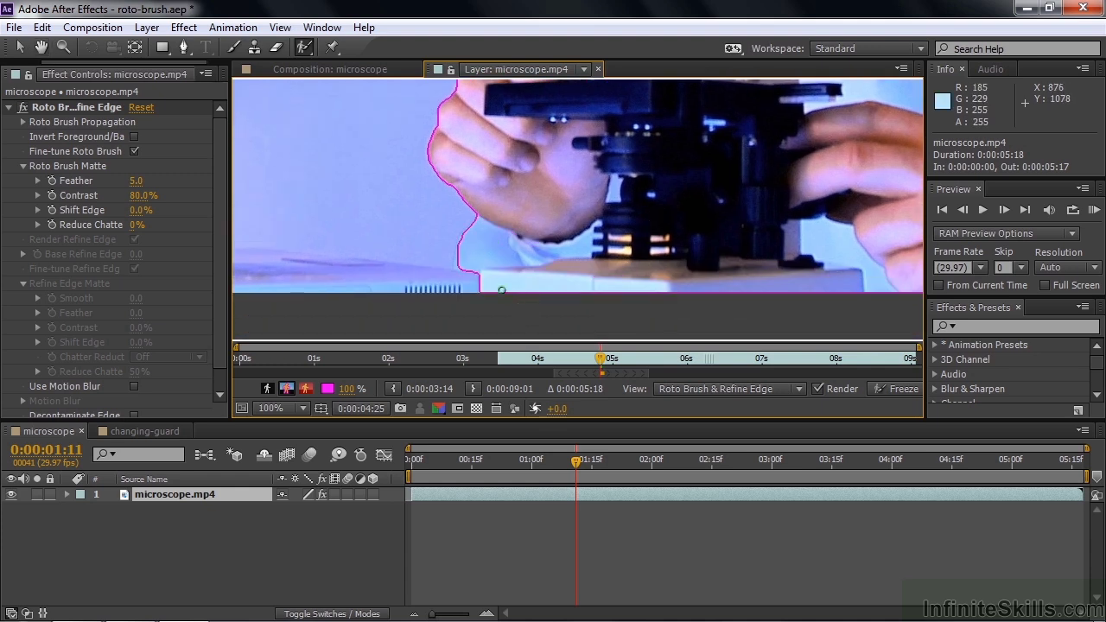
{"action": "key", "text": "space"}
{"action": "left_click_drag", "start_coordinate": [718, 243], "coordinate": [536, 268]}
{"action": "left_click_drag", "start_coordinate": [784, 239], "coordinate": [724, 245]}
- Add the ear and the hair edge above it to the matte
{"action": "key", "text": "space"}
{"action": "left_click_drag", "start_coordinate": [789, 227], "coordinate": [637, 306]}
{"action": "left_click_drag", "start_coordinate": [670, 177], "coordinate": [666, 230]}
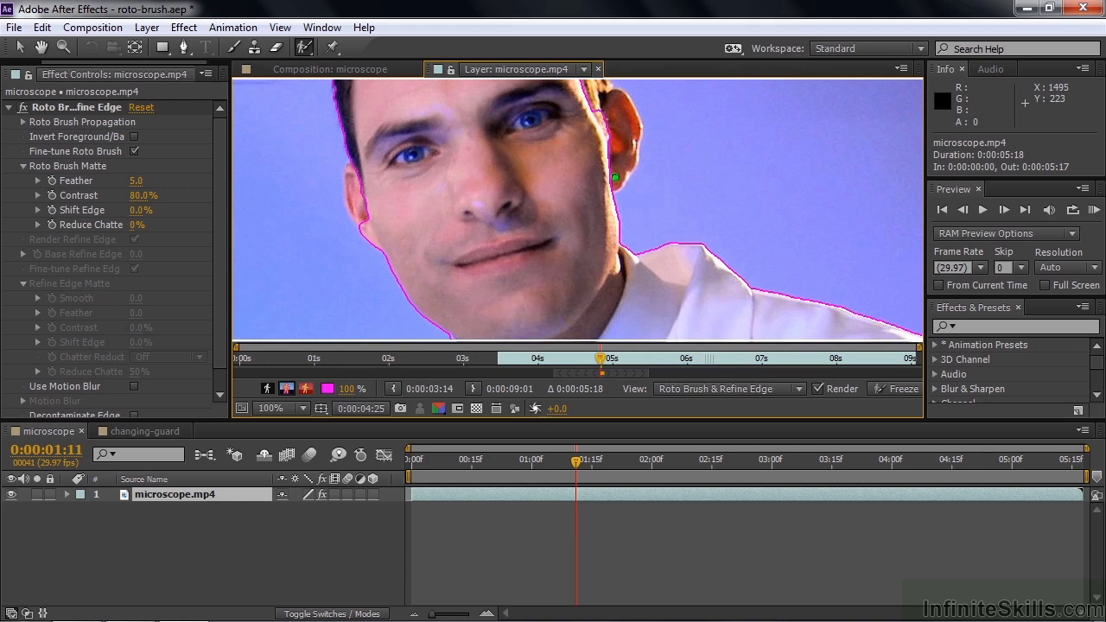
{"action": "left_click_drag", "start_coordinate": [620, 158], "coordinate": [617, 112]}
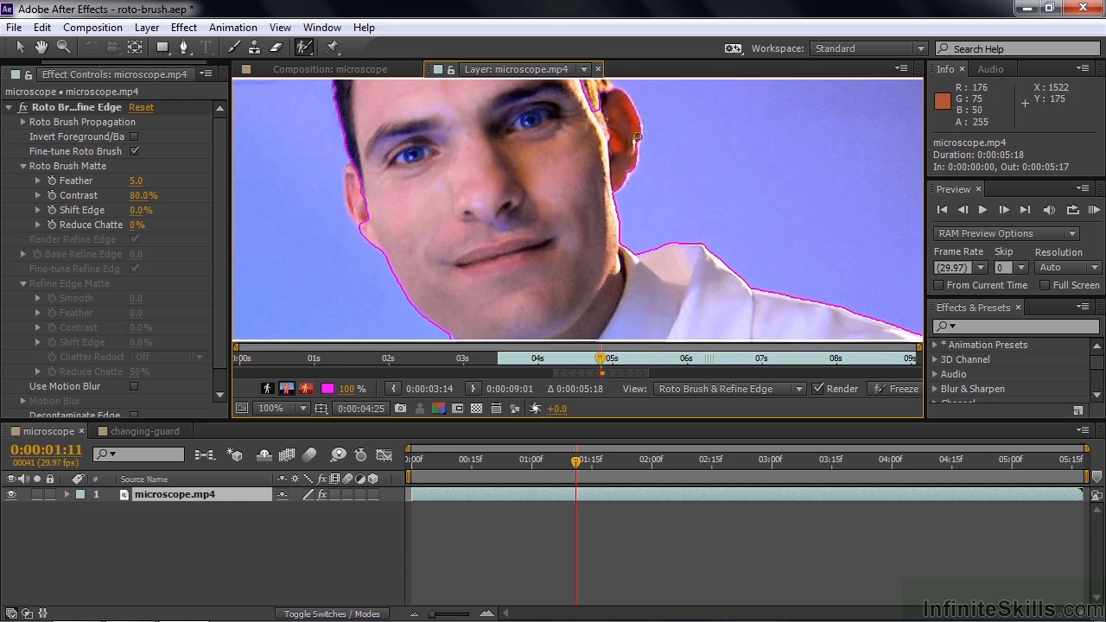
{"action": "left_click_drag", "start_coordinate": [637, 134], "coordinate": [617, 97]}
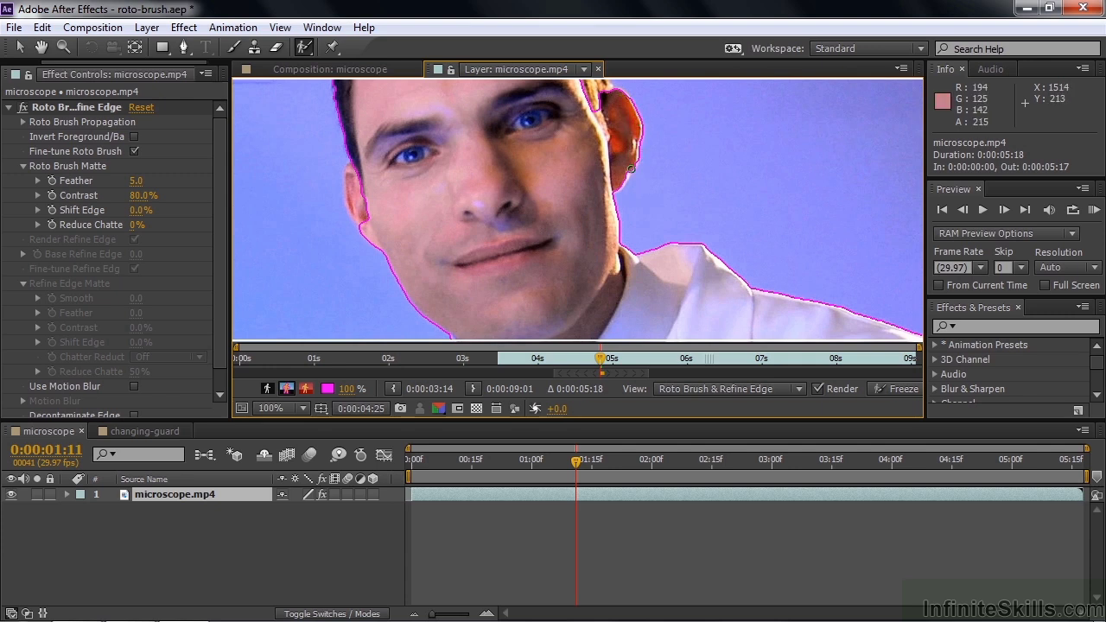
{"action": "left_click_drag", "start_coordinate": [626, 176], "coordinate": [612, 195]}
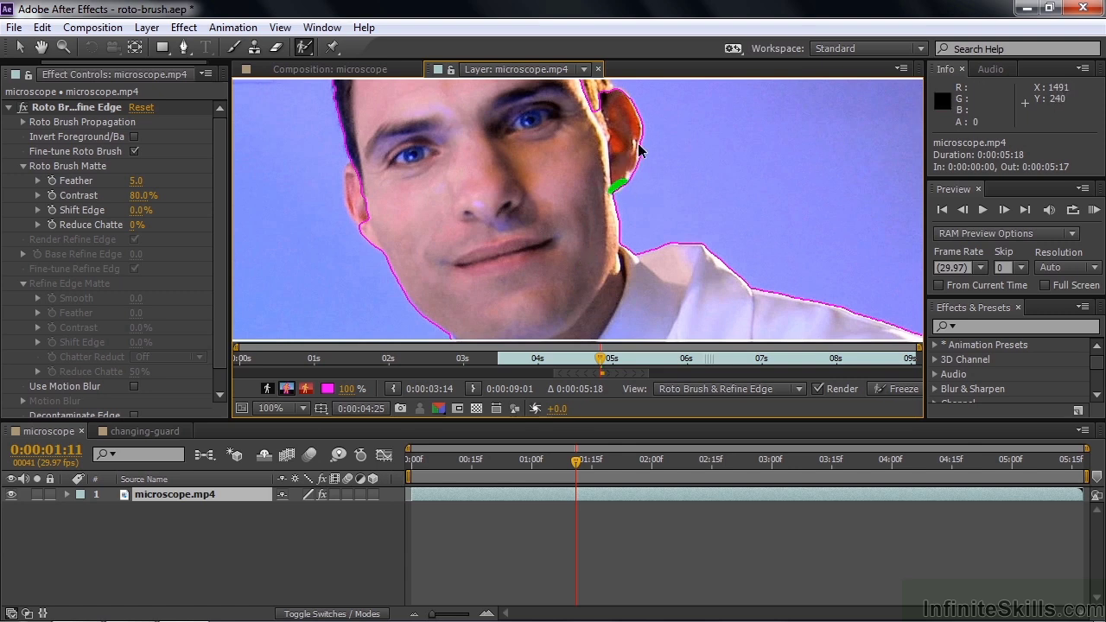
{"action": "left_click_drag", "start_coordinate": [650, 161], "coordinate": [643, 272]}
{"action": "left_click_drag", "start_coordinate": [585, 137], "coordinate": [608, 211]}
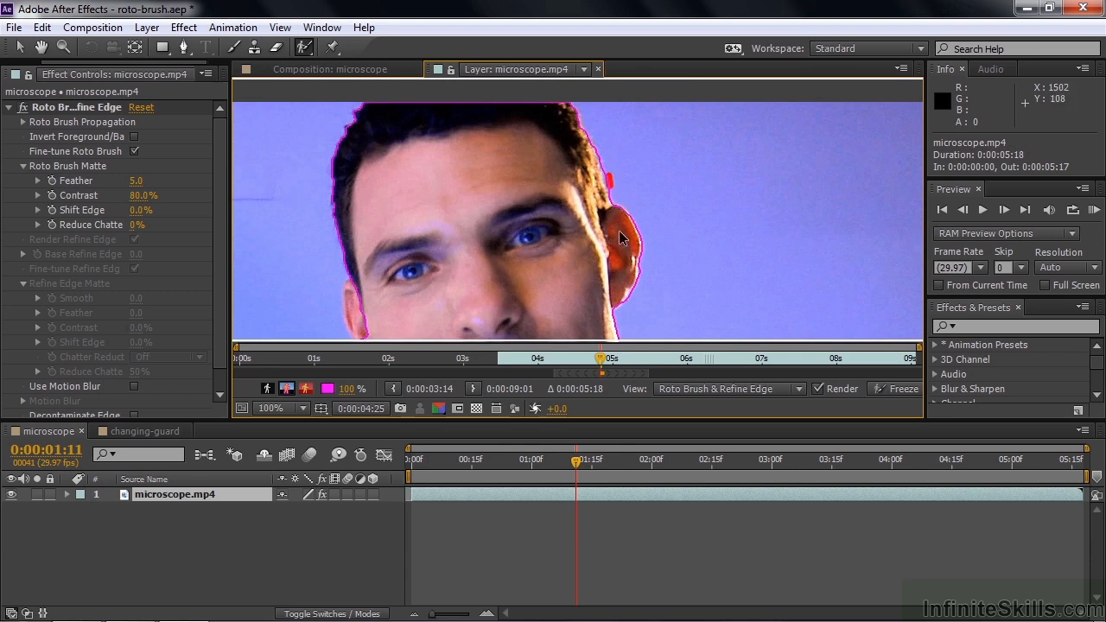
- Add the cheek edge to the matte with a shorter stroke, then fit the frame in view
{"action": "key", "text": "space"}
{"action": "mouse_move", "coordinate": [309, 314]}
{"action": "left_mouse_down"}
{"action": "mouse_move", "coordinate": [356, 231]}
{"action": "mouse_move", "coordinate": [401, 229]}
{"action": "mouse_move", "coordinate": [437, 281]}
{"action": "left_mouse_up"}
{"action": "left_click_drag", "start_coordinate": [395, 204], "coordinate": [426, 279]}
{"action": "key", "text": "ctrl+z"}
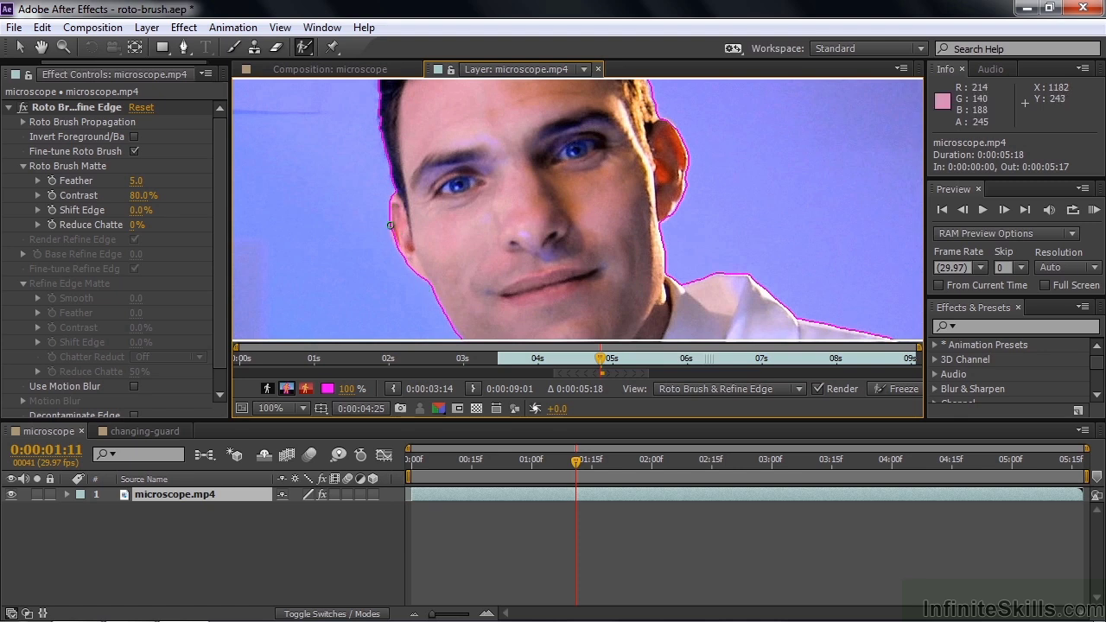
{"action": "left_click_drag", "start_coordinate": [392, 223], "coordinate": [403, 249]}
{"action": "key", "text": "space"}
{"action": "left_click_drag", "start_coordinate": [492, 165], "coordinate": [496, 290]}
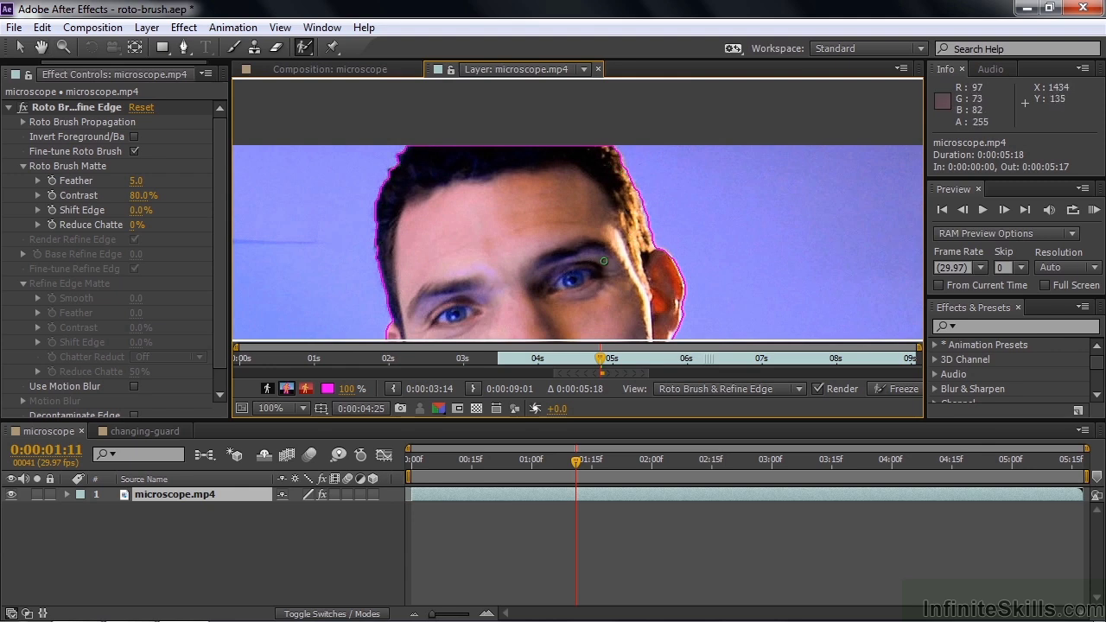
{"action": "key", "text": "space"}
{"action": "key", "text": "shift+slash"}
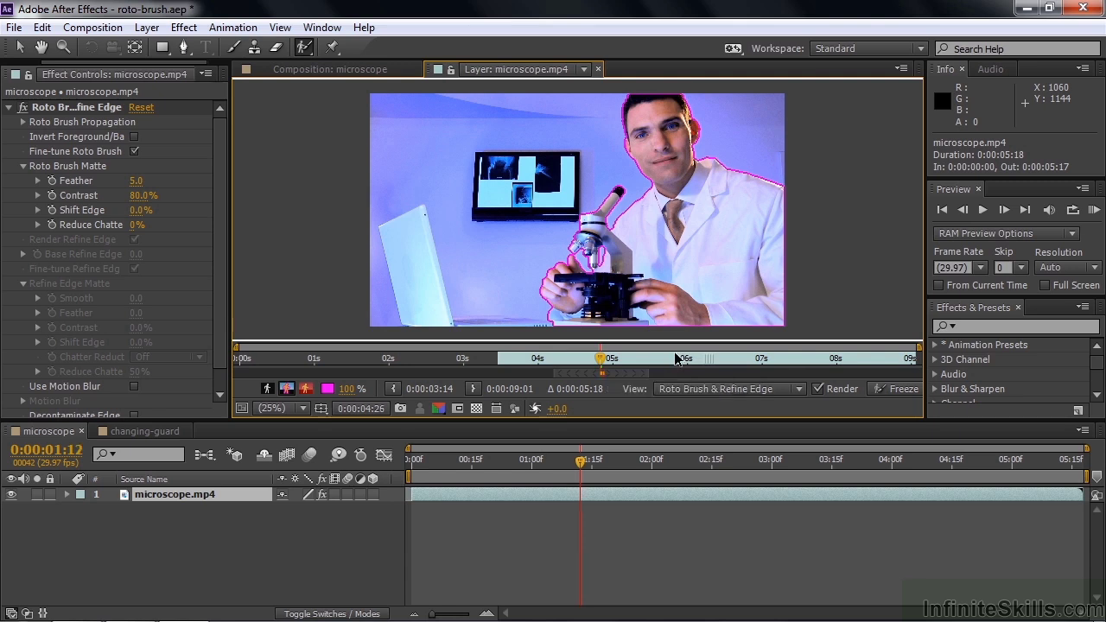
- Step forward frame by frame to 0:00:05:15, letting the matte propagate to each frame
{"action": "key", "text": "Page_Down"}
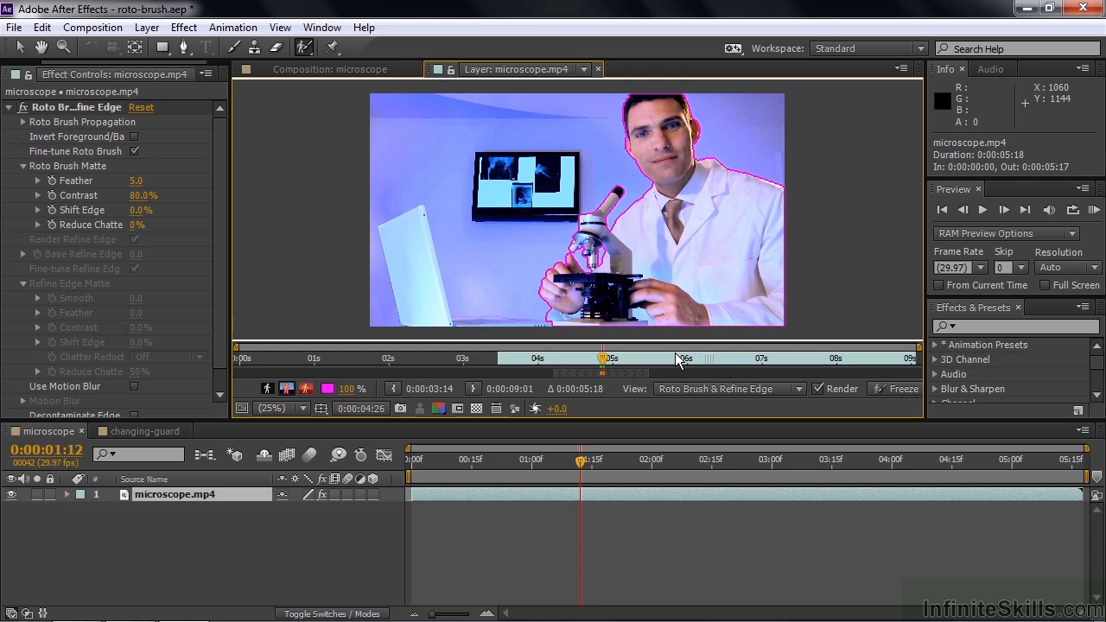
{"action": "key", "text": "Page_Down"}
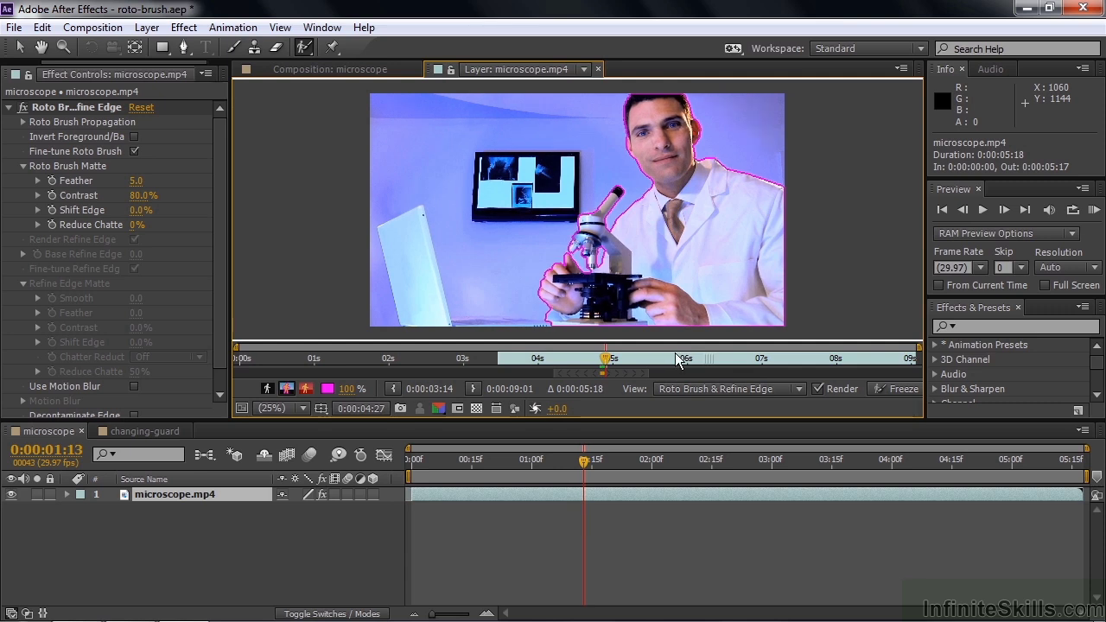
{"action": "key", "text": "Page_Down"}
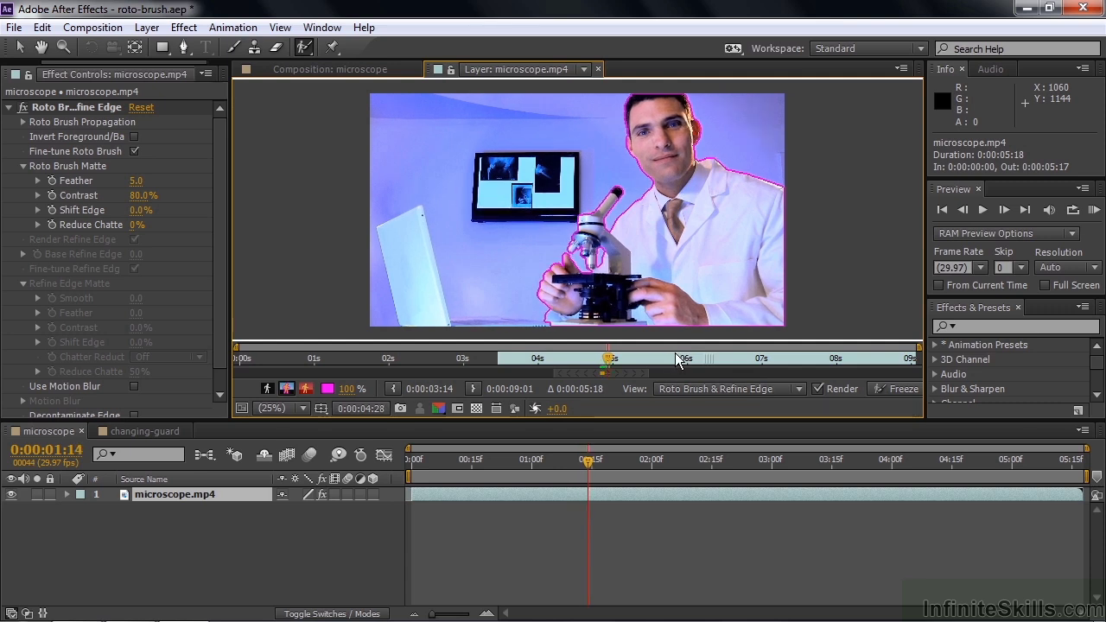
{"action": "key", "text": "Page_Down"}
{"action": "key", "text": "Page_Down"}
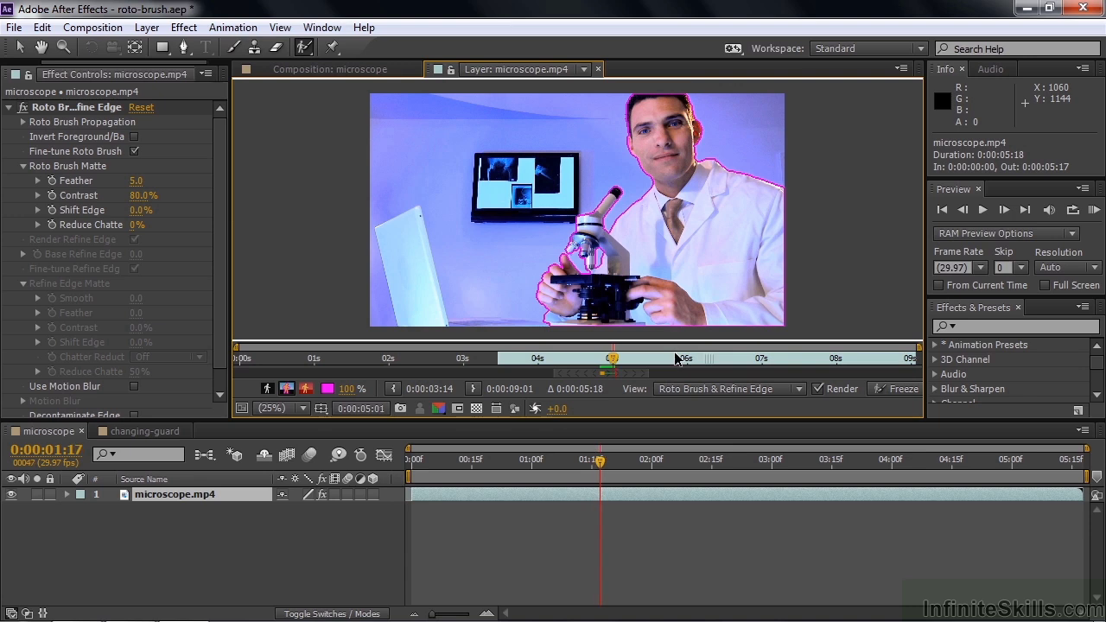
{"action": "key", "text": "Page_Down"}
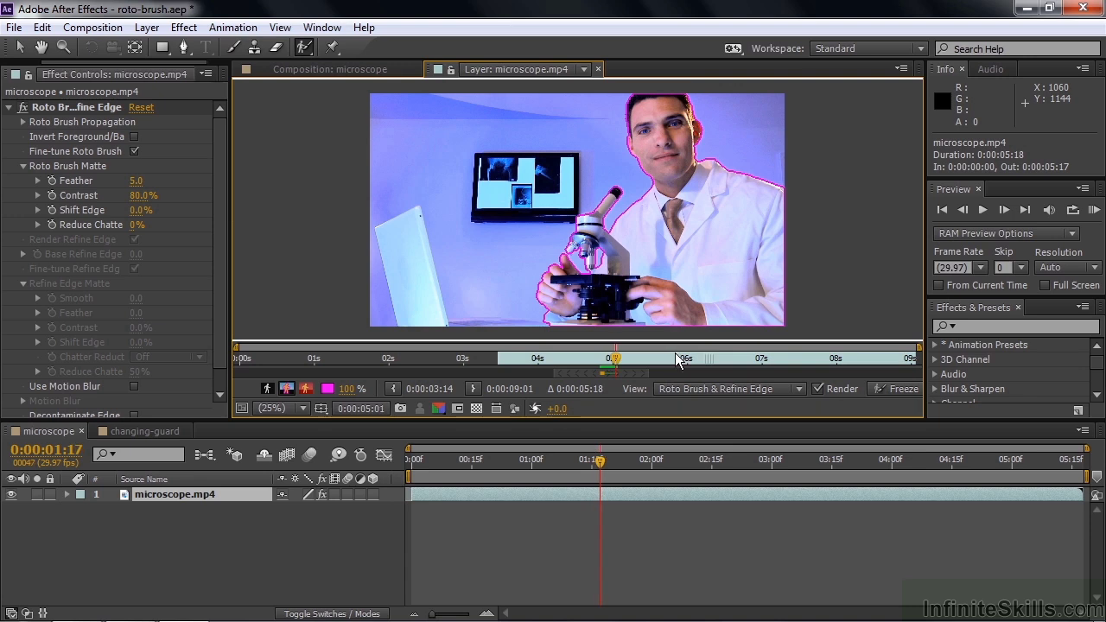
{"action": "key", "text": "Page_Down"}
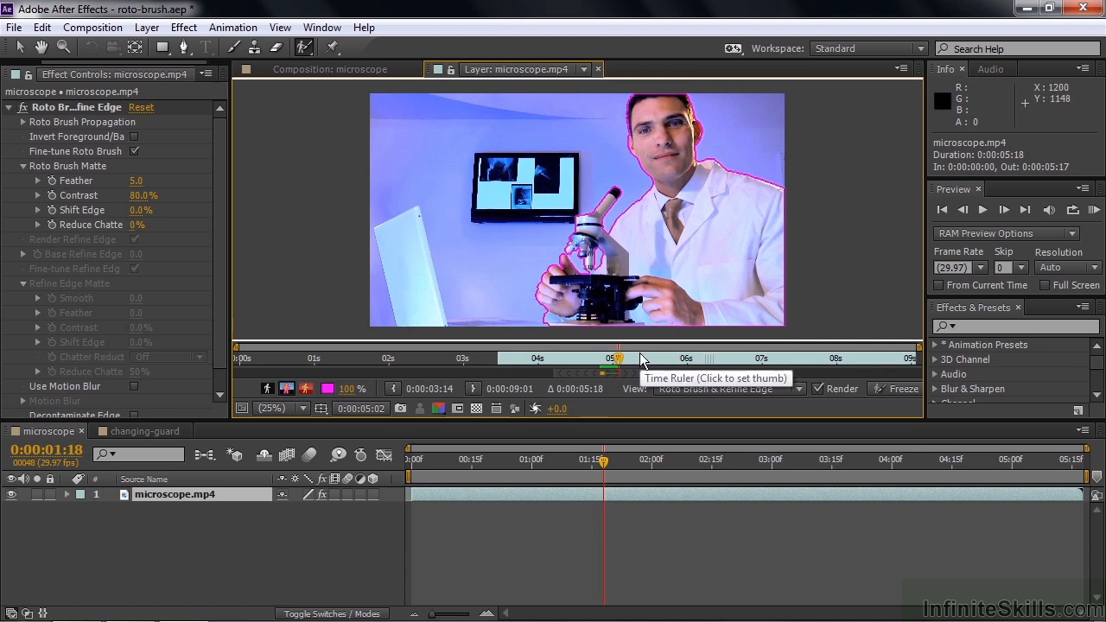
{"action": "key", "text": "Page_Down"}
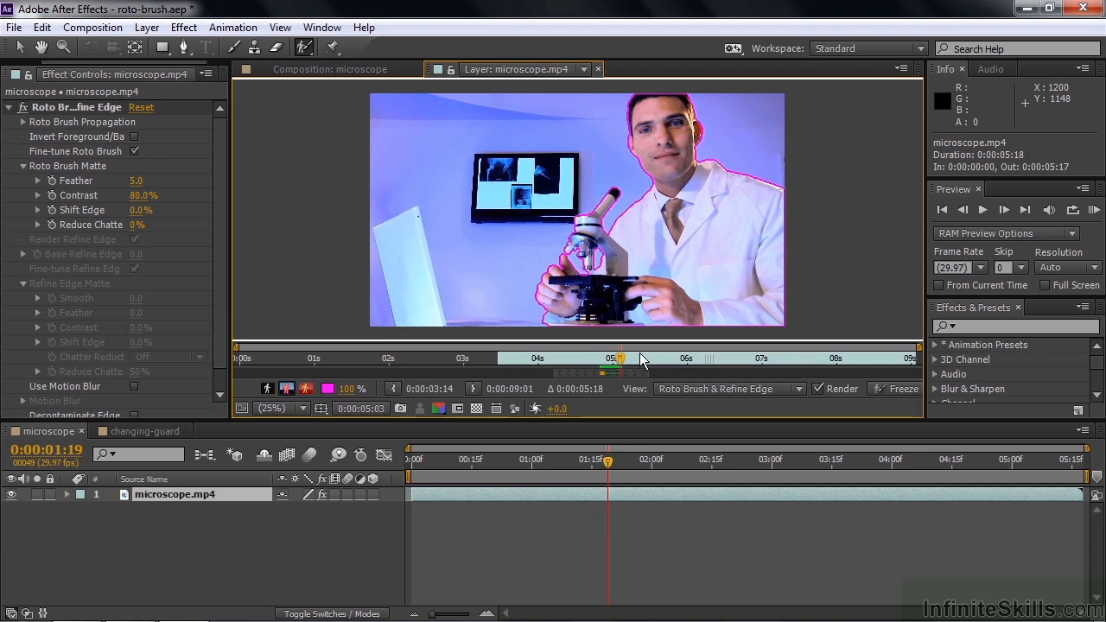
{"action": "key", "text": "Page_Down"}
{"action": "key", "text": "Page_Down"}
{"action": "key", "text": "Page_Down"}
{"action": "key", "text": "Page_Down"}
{"action": "key", "text": "Page_Down"}
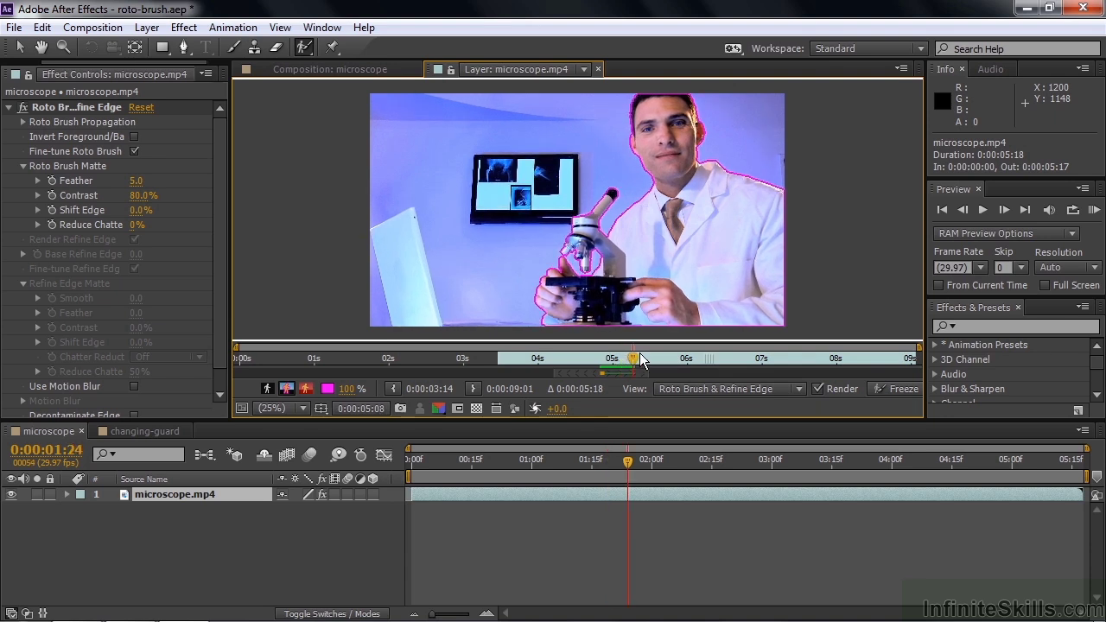
{"action": "key", "text": "Page_Down"}
{"action": "key", "text": "Page_Down"}
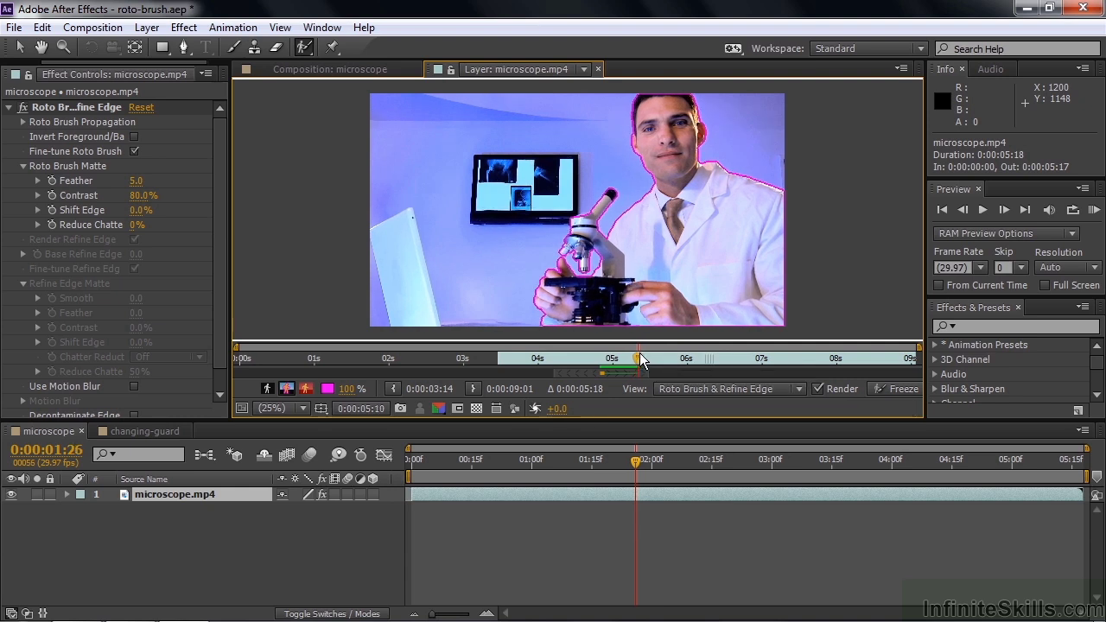
{"action": "key", "text": "Page_Down"}
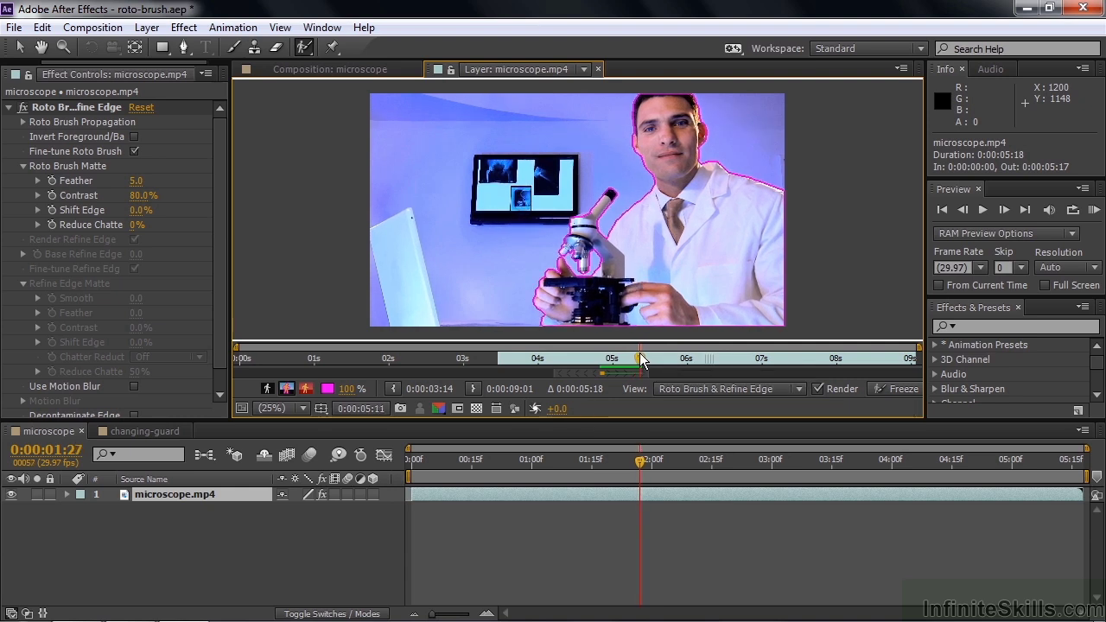
{"action": "key", "text": "Page_Down"}
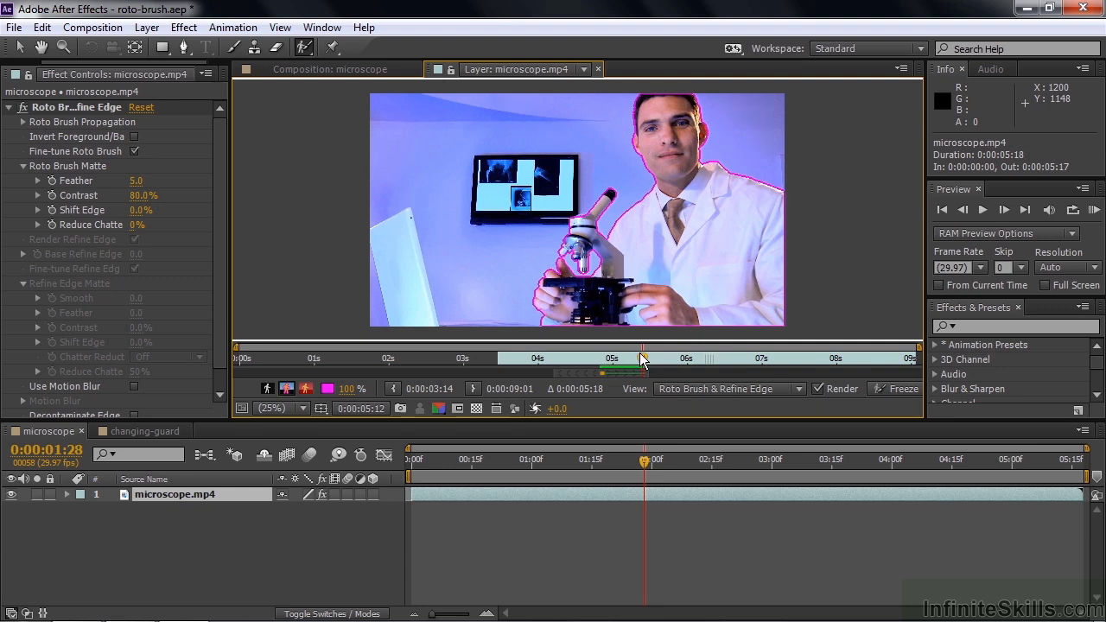
{"action": "key", "text": "Page_Down"}
{"action": "key", "text": "Page_Down"}
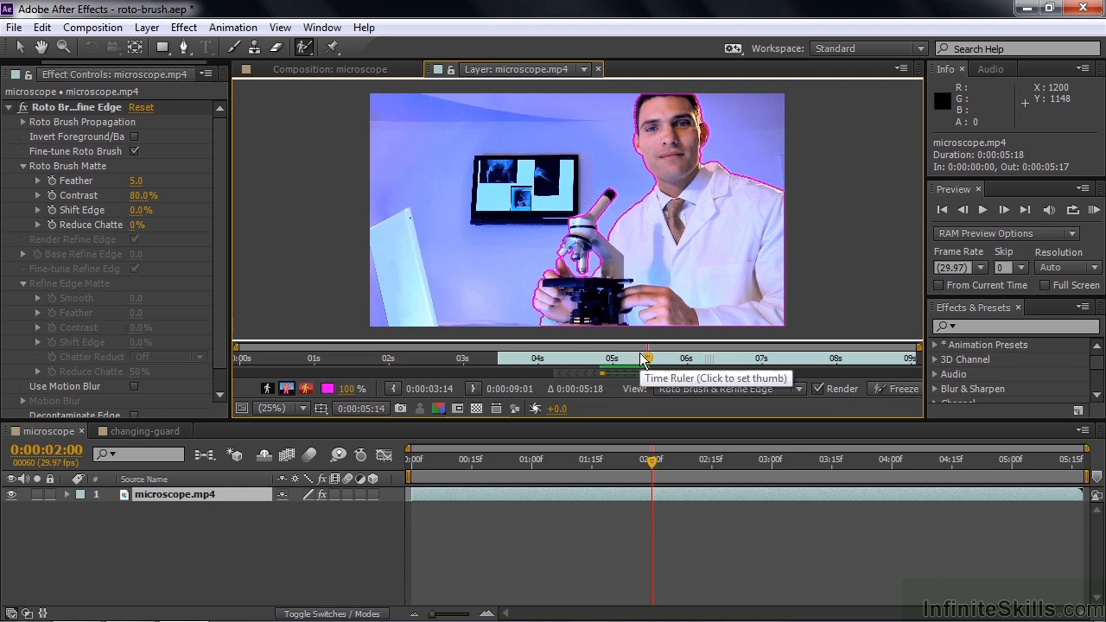
{"action": "key", "text": "Page_Down"}
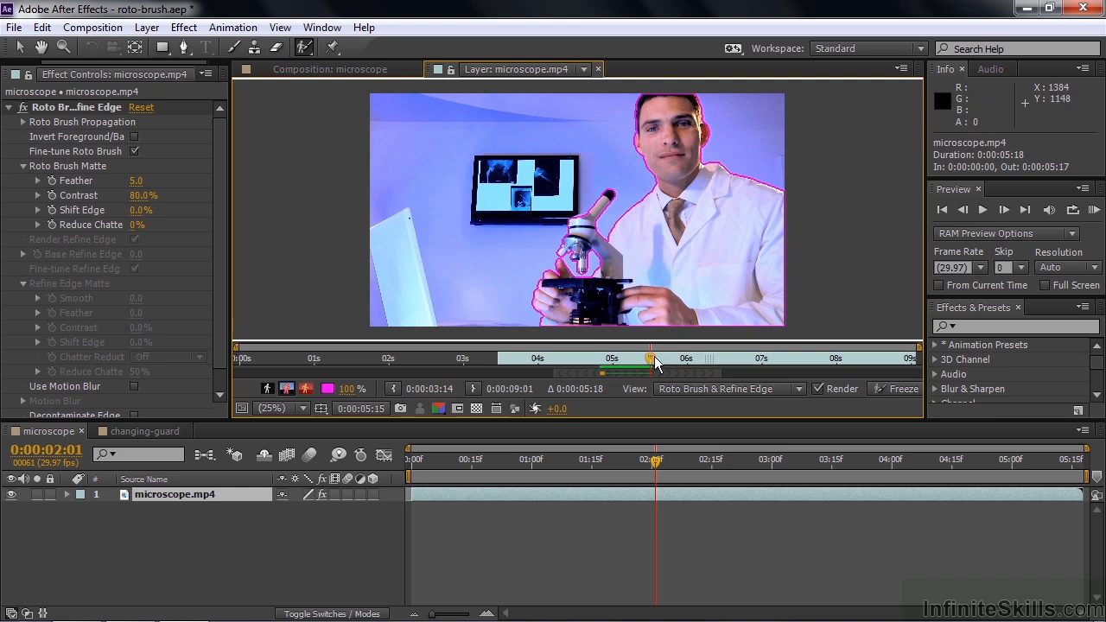
- Move ahead to about 0:00:05:22 and play the clip to review the roto outline
{"action": "left_click_drag", "start_coordinate": [652, 364], "coordinate": [694, 377]}
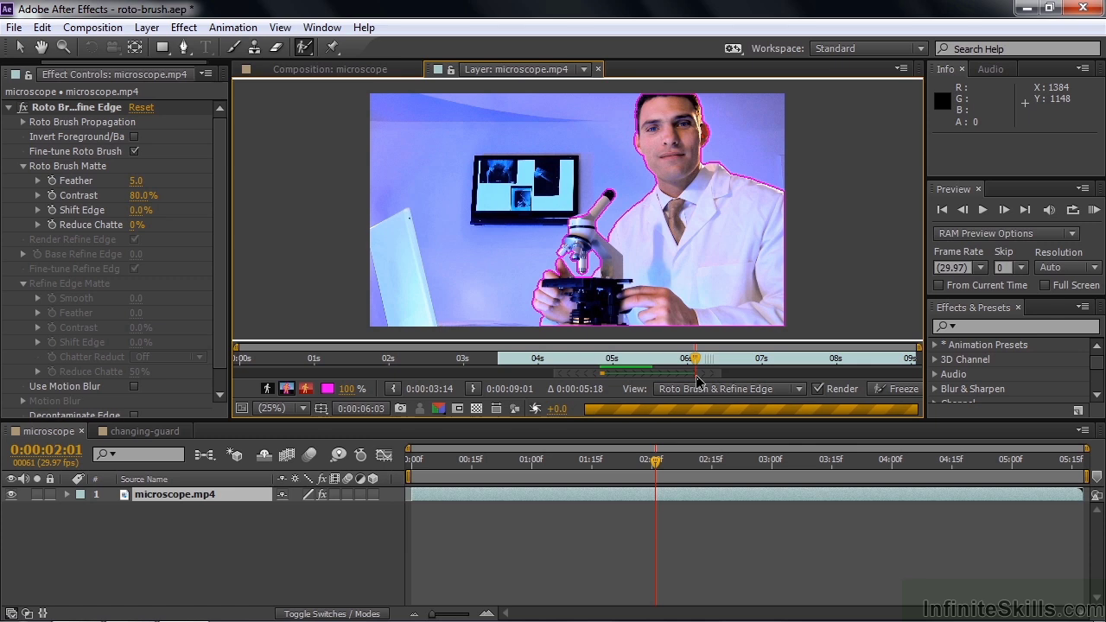
{"action": "key", "text": "space"}
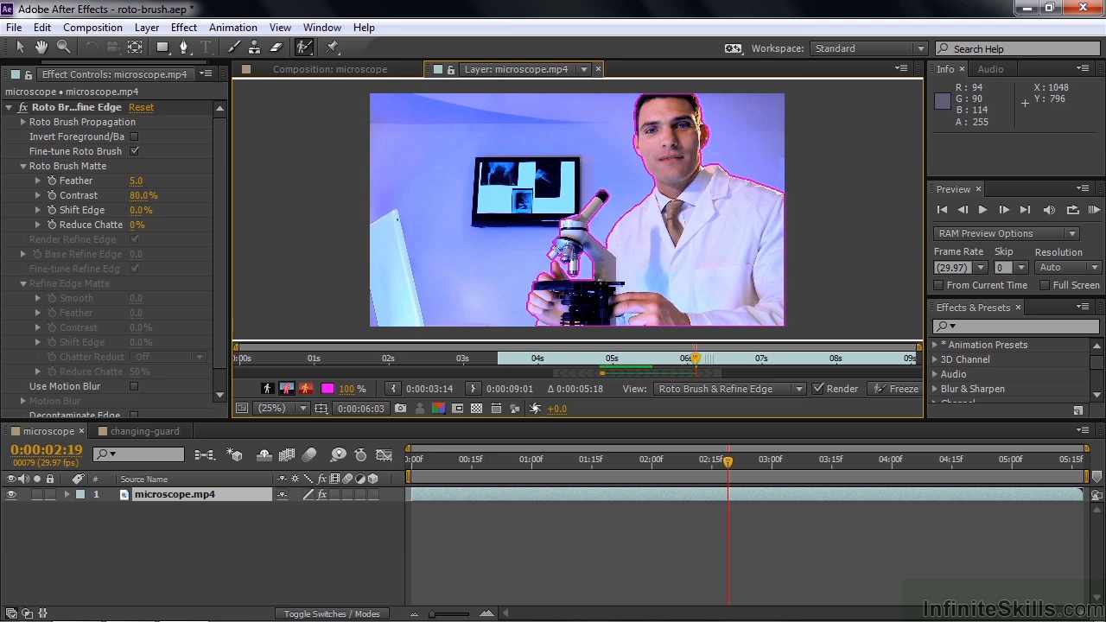
- Extend the Roto Brush span through 0:00:06:23 and settle on frame 6:20
{"action": "left_click", "coordinate": [728, 361]}
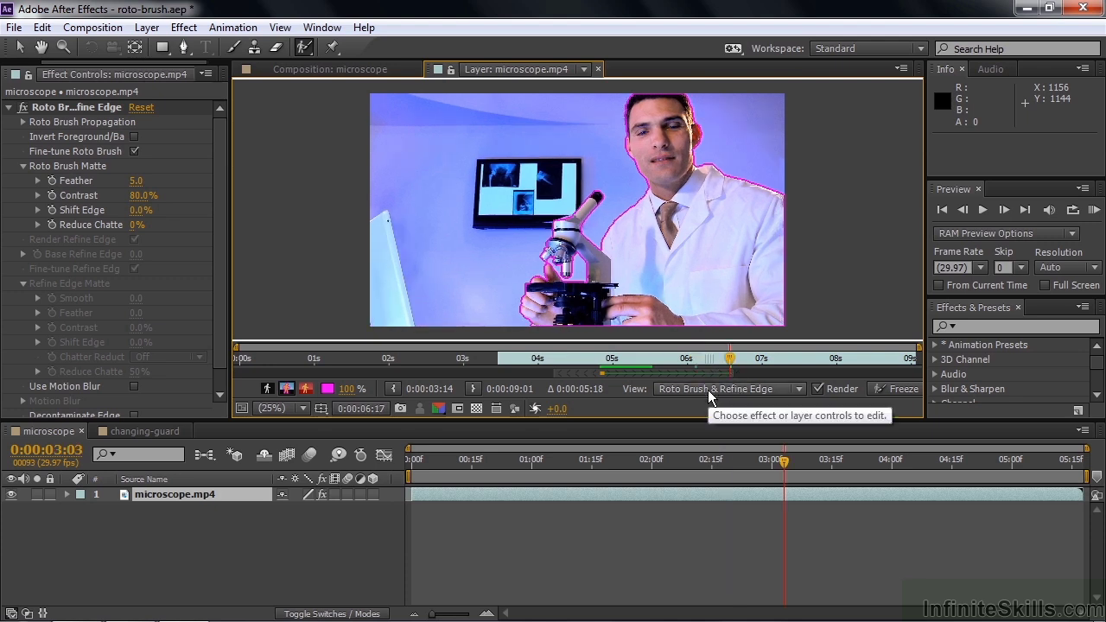
{"action": "left_click_drag", "start_coordinate": [729, 358], "coordinate": [745, 361]}
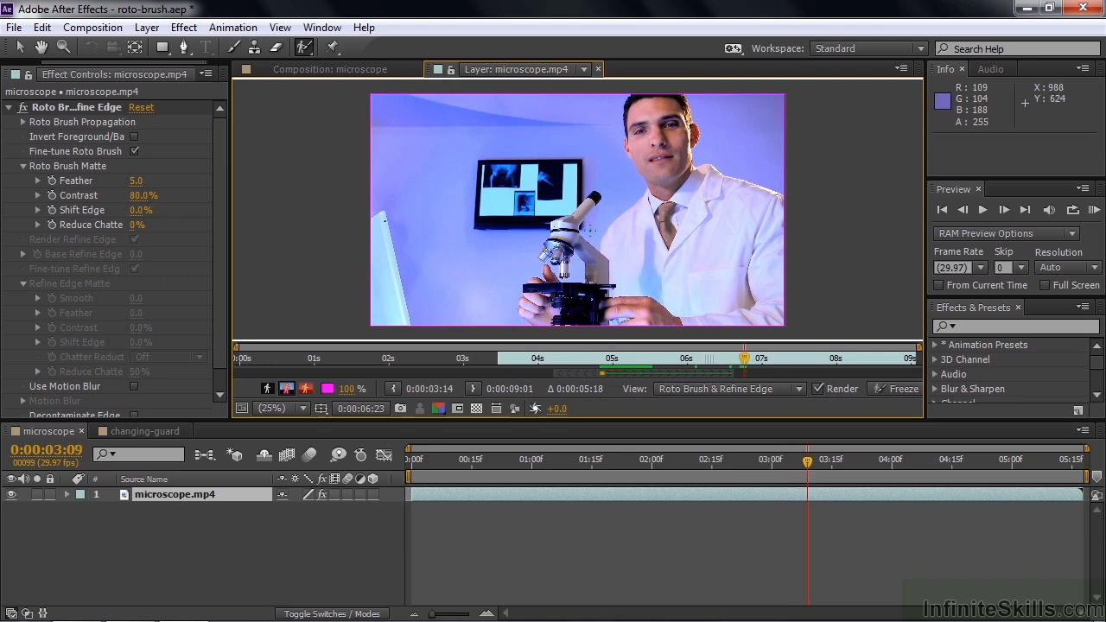
{"action": "left_click_drag", "start_coordinate": [735, 372], "coordinate": [754, 375]}
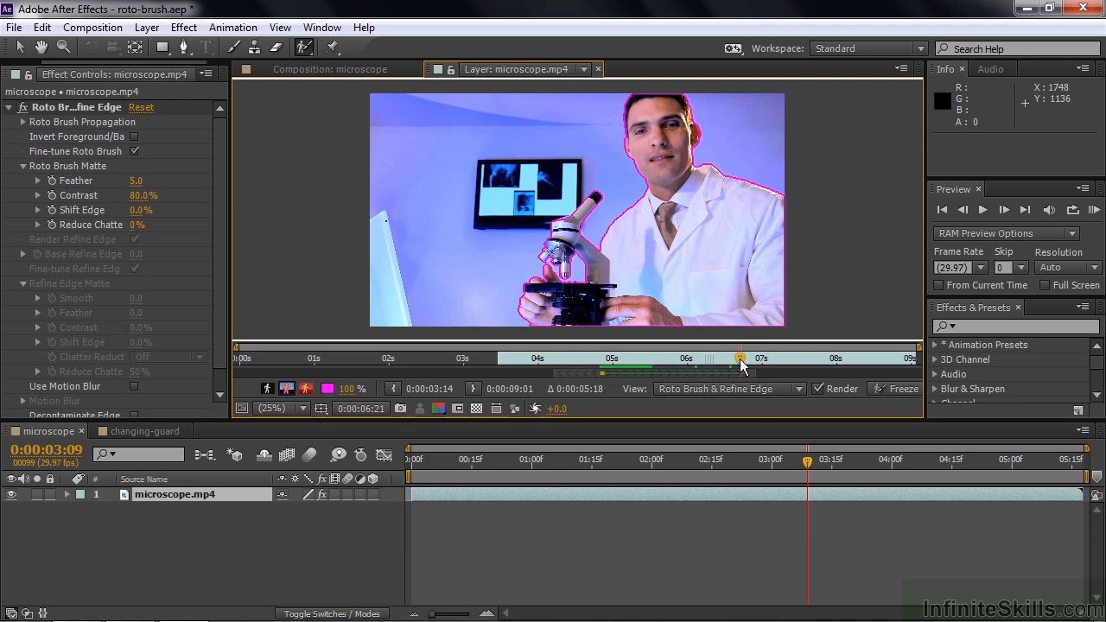
{"action": "left_click_drag", "start_coordinate": [744, 357], "coordinate": [740, 358]}
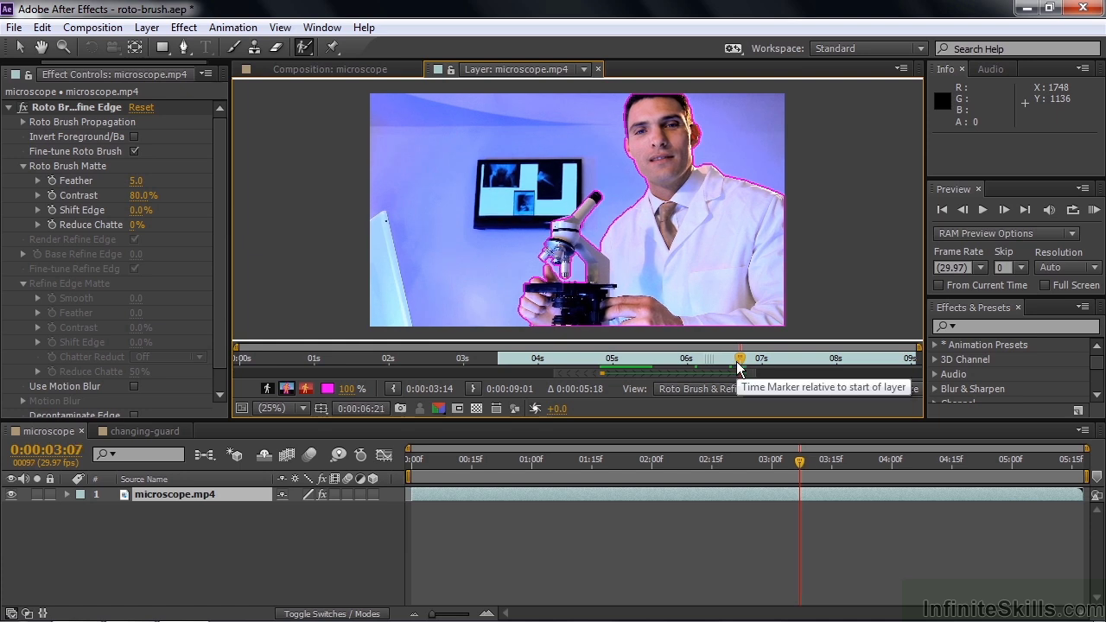
- Subtract stray background along the microscope eyepiece edge, then propagate the matte forward three frames
{"action": "key", "text": "period"}
{"action": "key", "text": "period"}
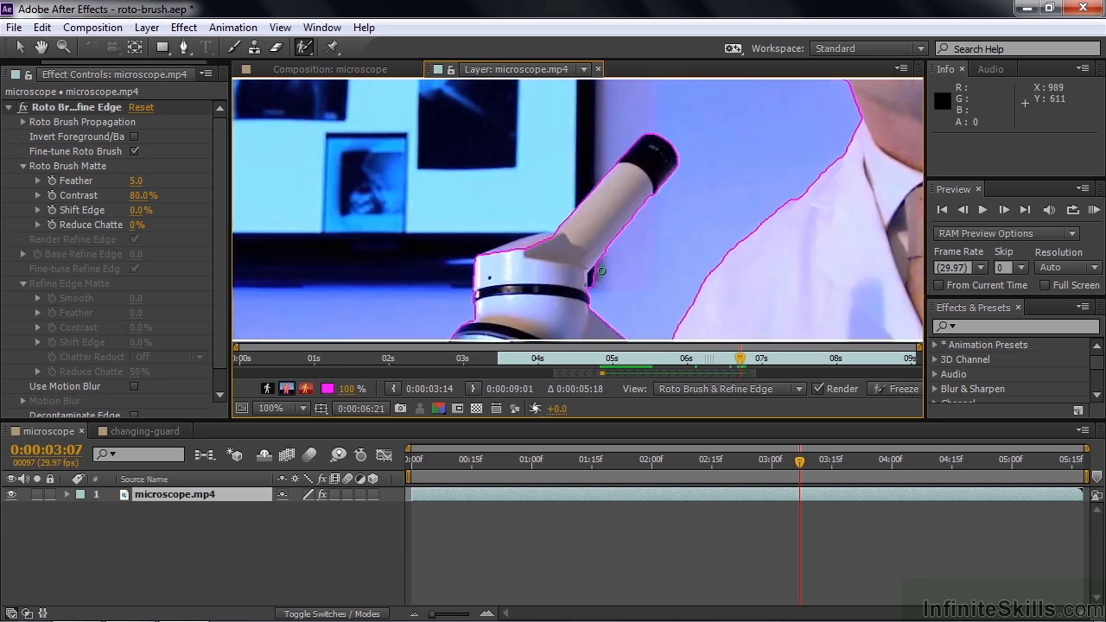
{"action": "left_click_drag", "start_coordinate": [600, 269], "coordinate": [593, 305]}
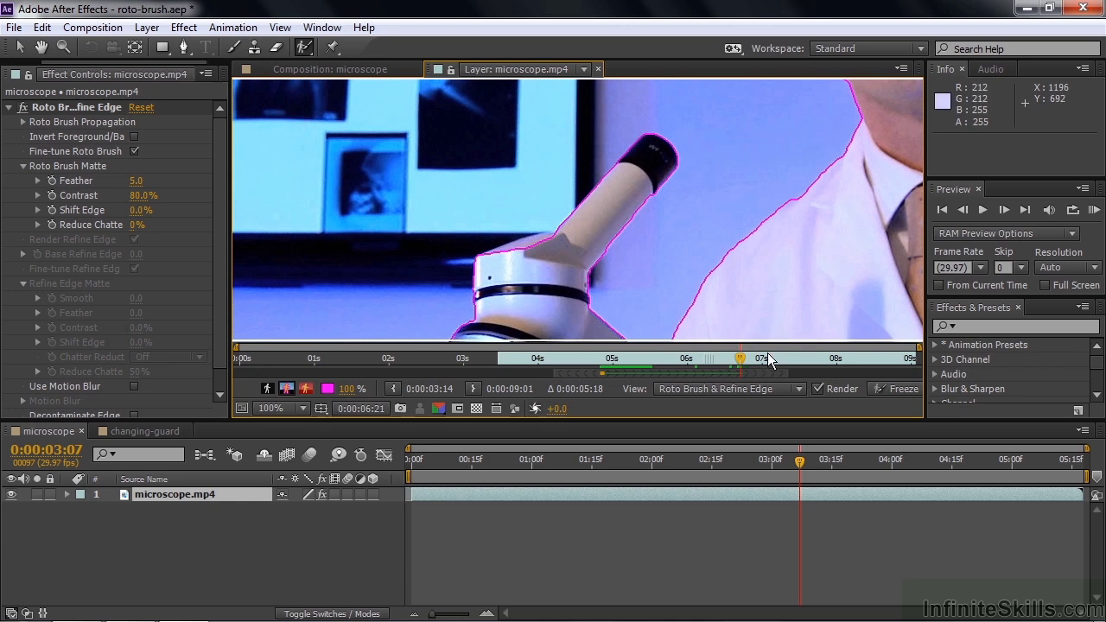
{"action": "key", "text": "Page_Down"}
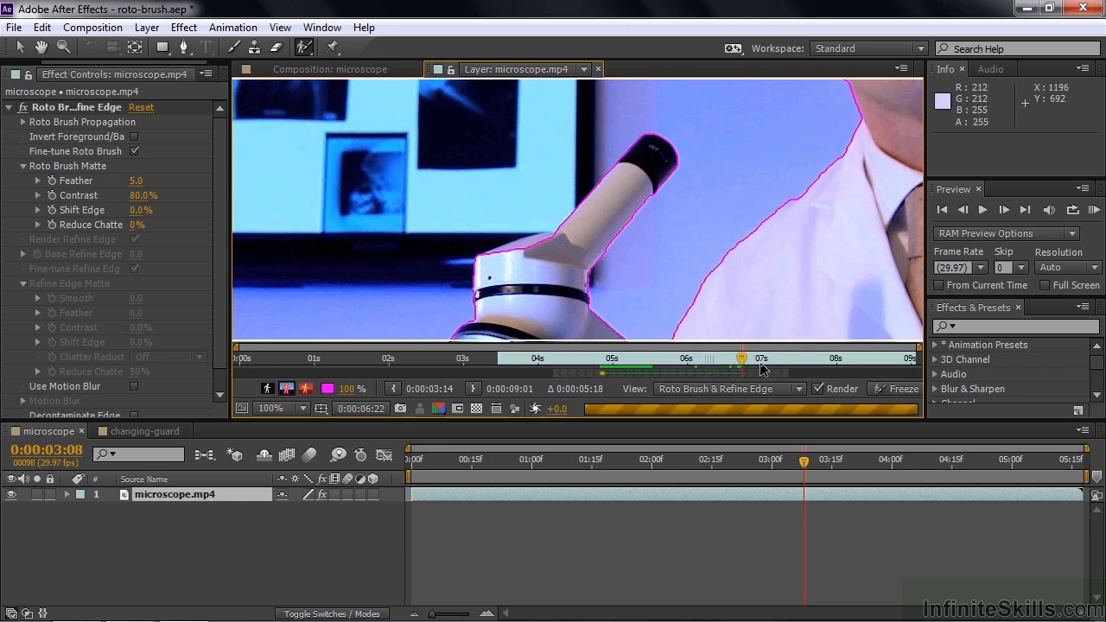
{"action": "key", "text": "Page_Down"}
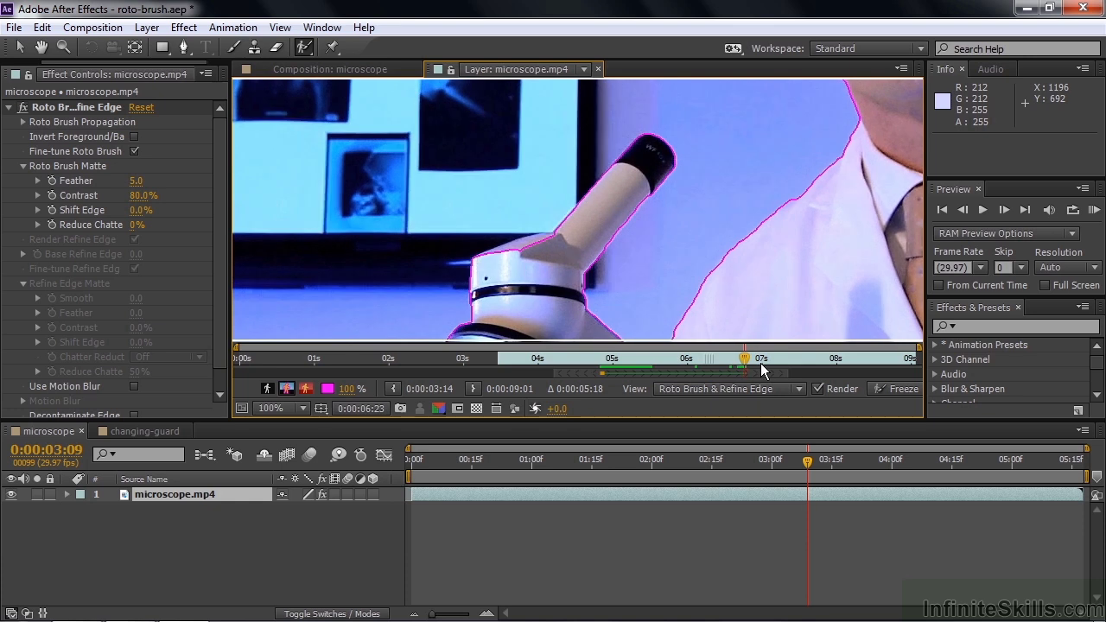
{"action": "key", "text": "Page_Down"}
{"action": "key", "text": "Page_Down"}
{"action": "key", "text": "Page_Down"}
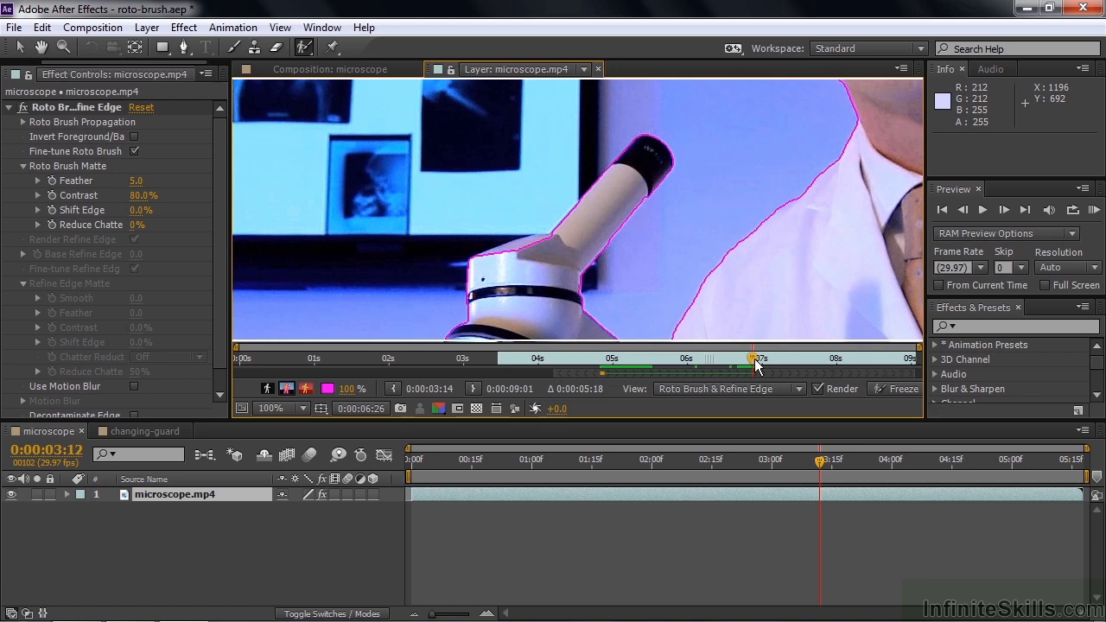
- Jump back near 5 seconds, fit the frame, and step back to 0:00:04:22 to inspect the matte
{"action": "left_click", "coordinate": [605, 363]}
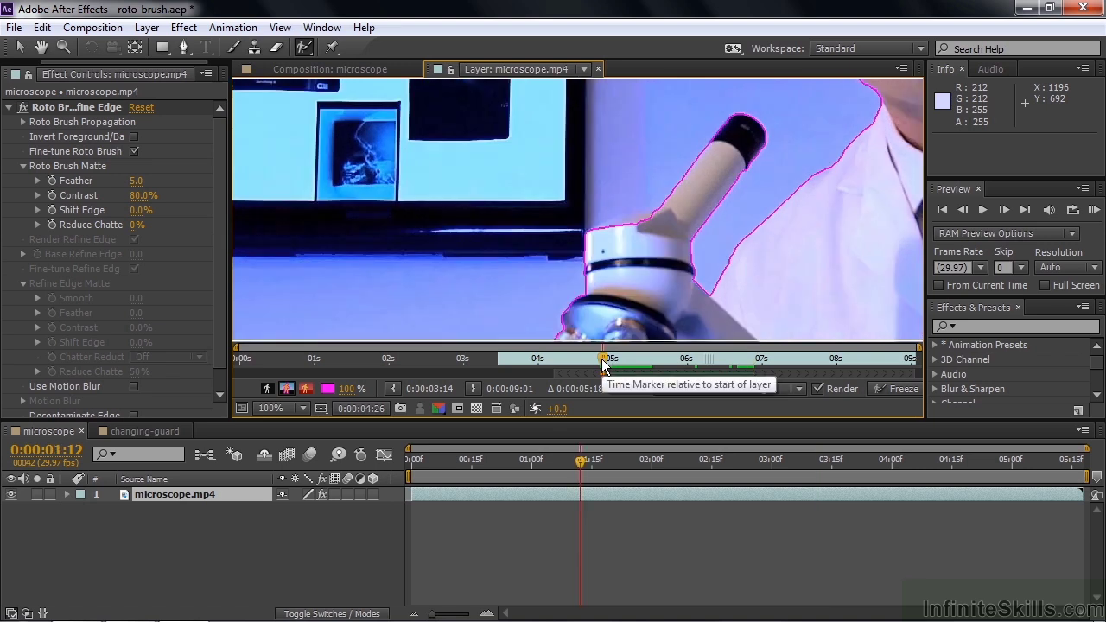
{"action": "key", "text": "Page_Up"}
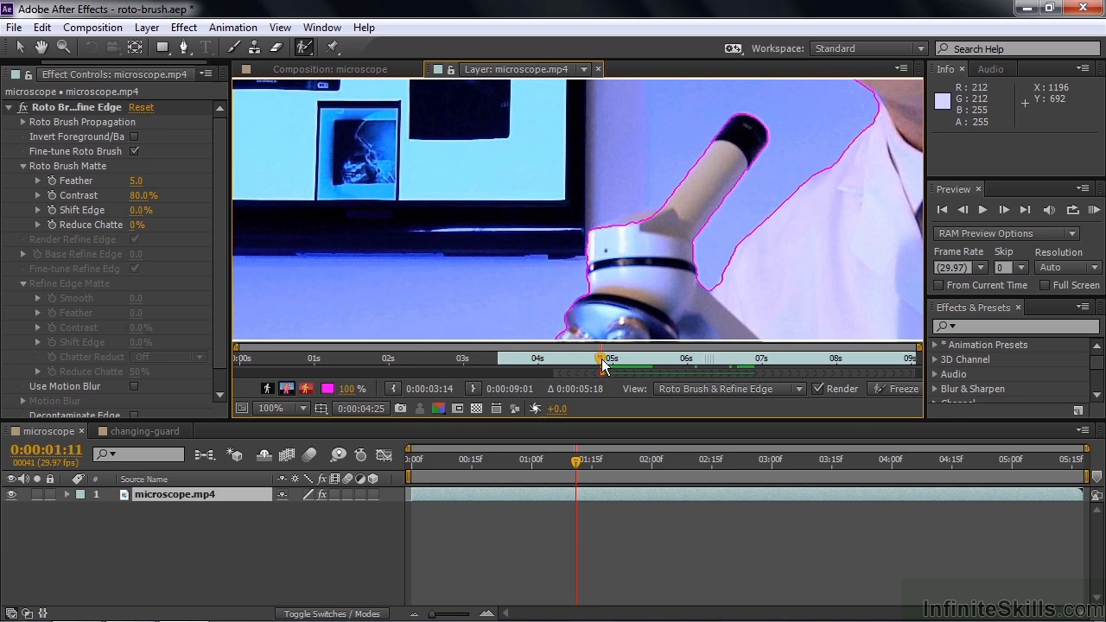
{"action": "key", "text": "shift+slash"}
{"action": "key", "text": "Page_Up"}
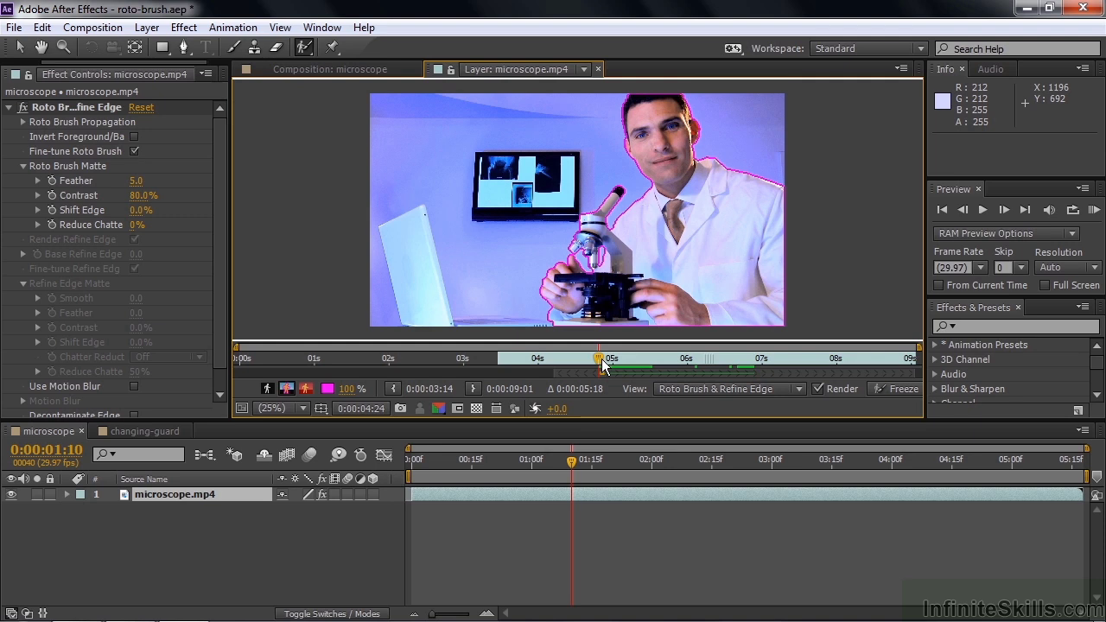
{"action": "key", "text": "Page_Up"}
{"action": "key", "text": "Page_Up"}
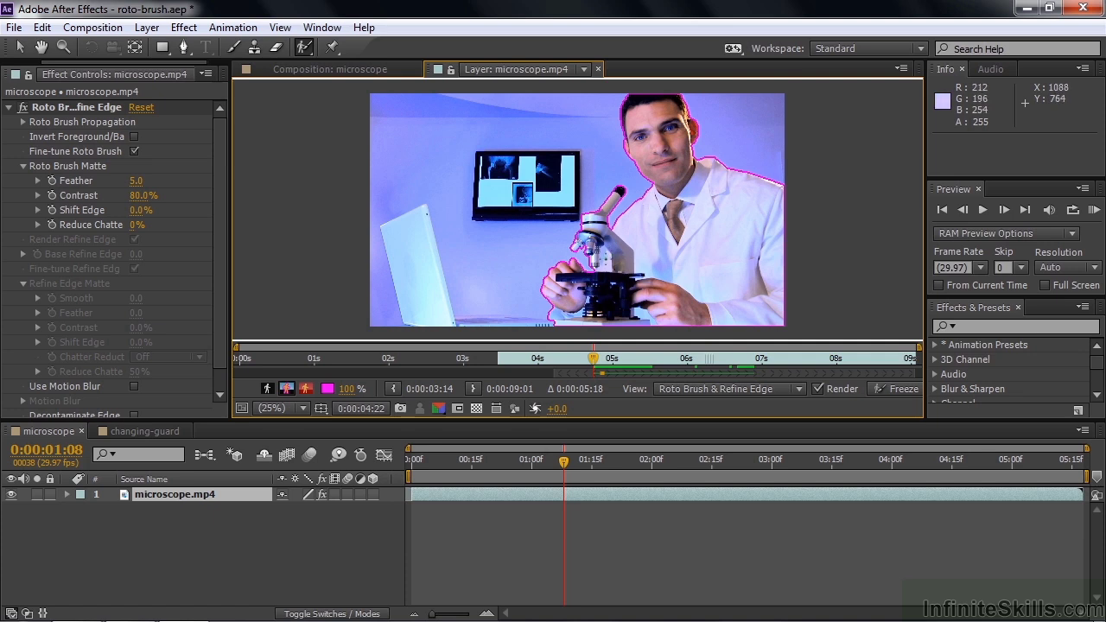
- Zoom in on the microscope and paint the arm below the nosepiece into the roto matte
{"action": "key", "text": "Page_Down"}
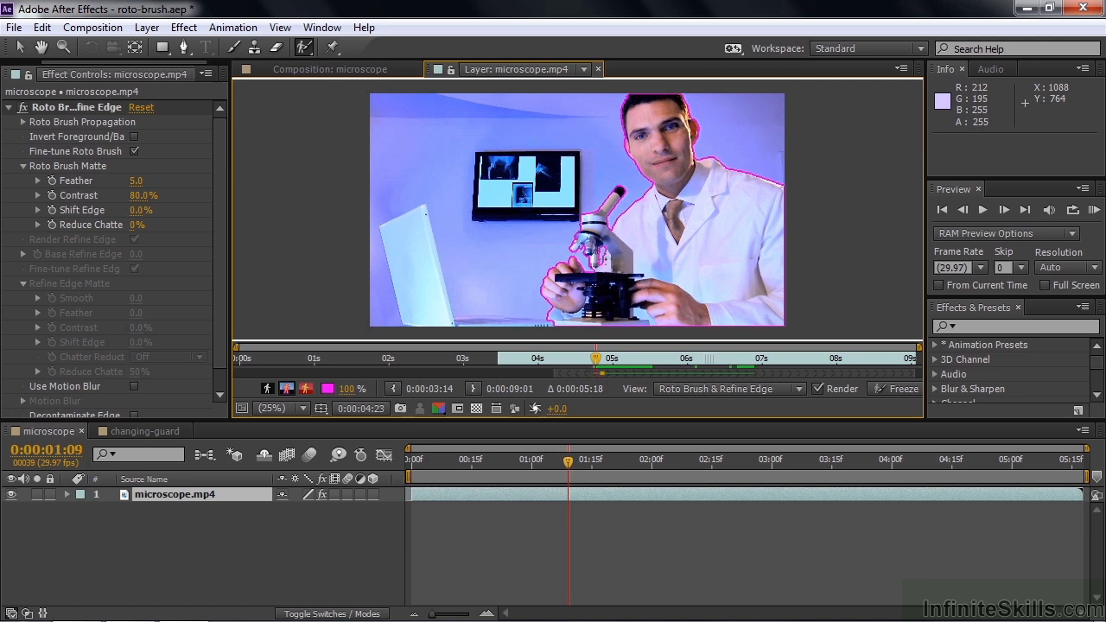
{"action": "key", "text": "Page_Up"}
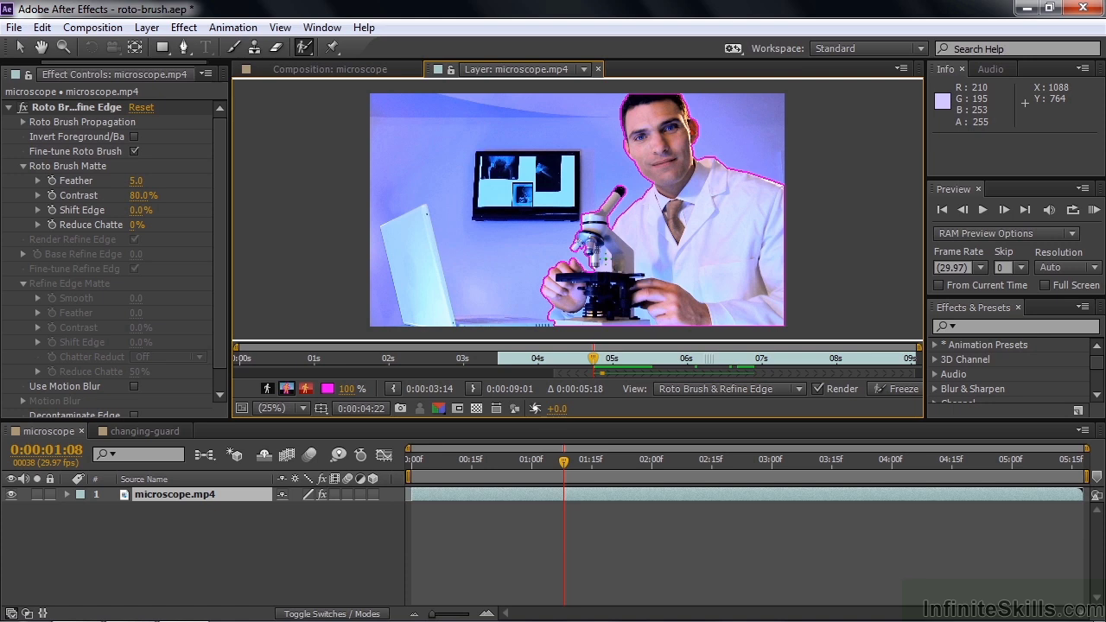
{"action": "scroll", "coordinate": [605, 258], "scroll_direction": "up", "scroll_amount": 4}
{"action": "key", "text": "h"}
{"action": "left_click_drag", "start_coordinate": [654, 244], "coordinate": [622, 117]}
{"action": "left_click_drag", "start_coordinate": [626, 198], "coordinate": [605, 156]}
{"action": "key", "text": "alt+w"}
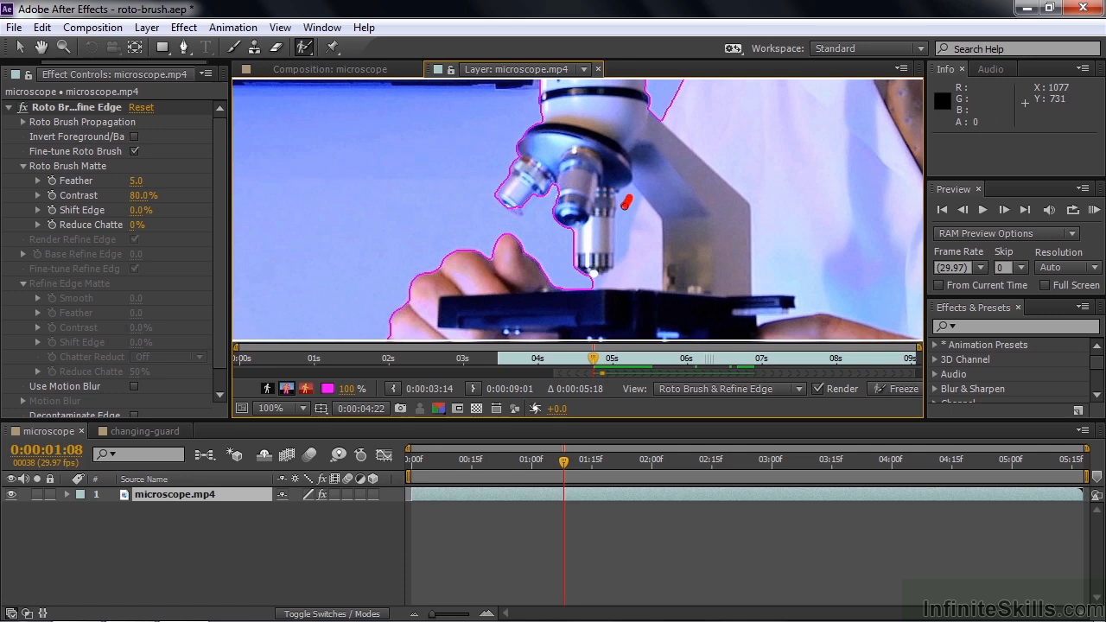
{"action": "mouse_move", "coordinate": [625, 210]}
{"action": "left_mouse_down"}
{"action": "mouse_move", "coordinate": [628, 234]}
{"action": "mouse_move", "coordinate": [647, 216]}
{"action": "mouse_move", "coordinate": [623, 283]}
{"action": "left_mouse_up"}
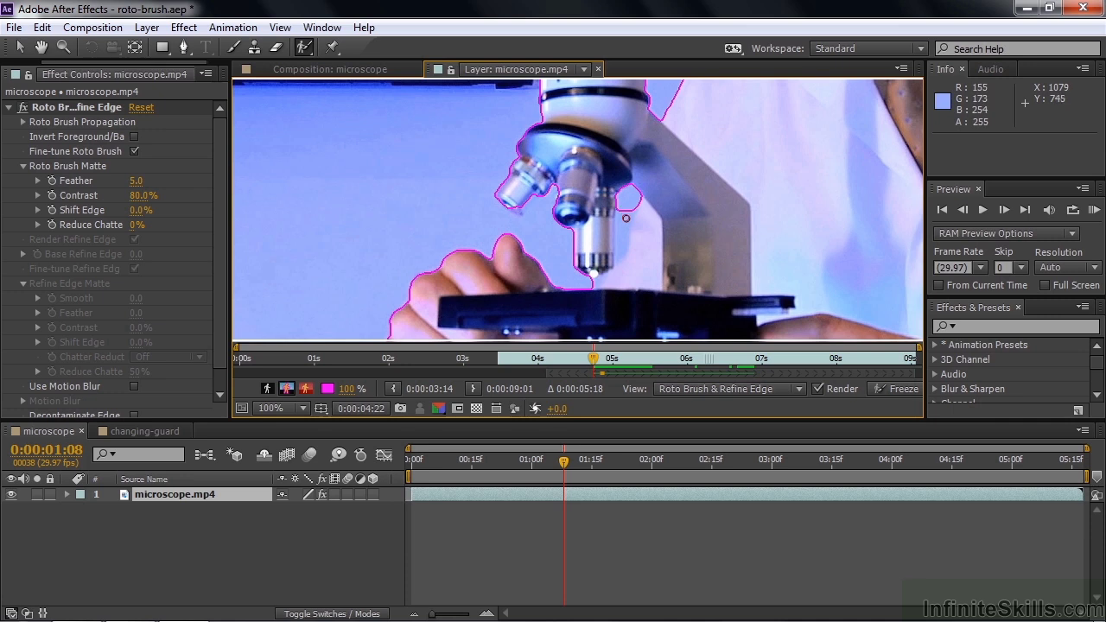
{"action": "left_click_drag", "start_coordinate": [627, 222], "coordinate": [622, 243]}
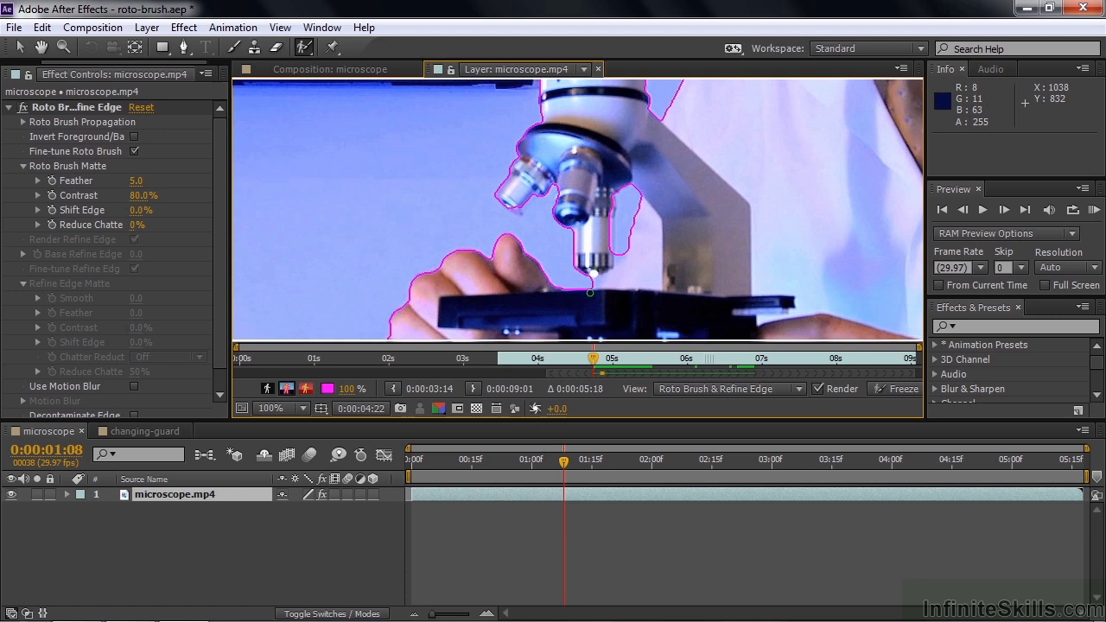
- Two frames earlier, paint the microscope arm and objective into the matte, then step back further
{"action": "key", "text": "Page_Up"}
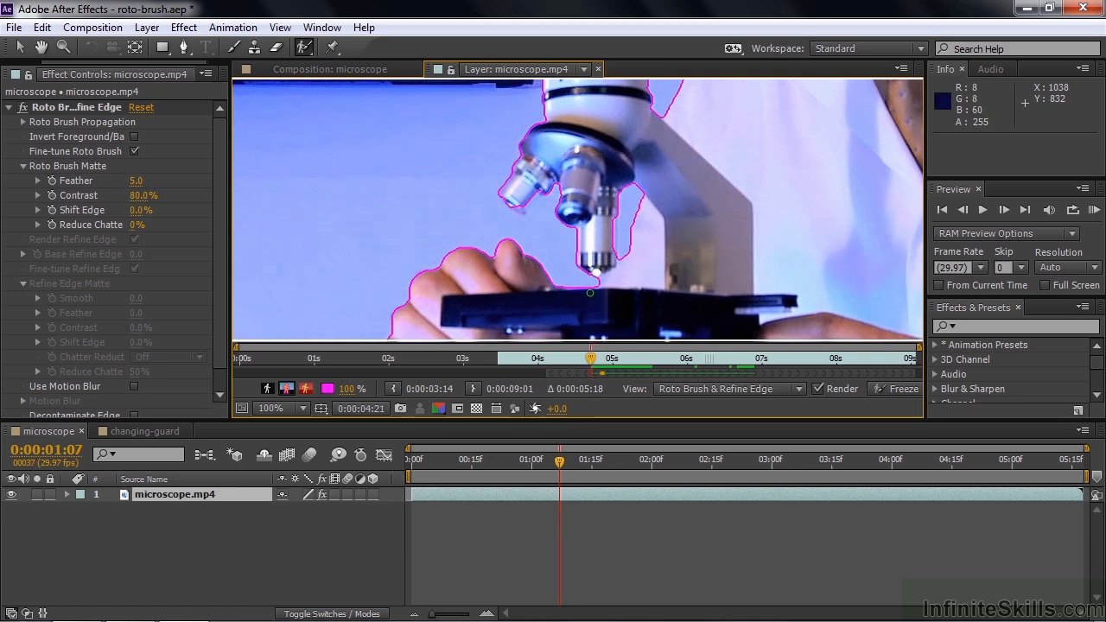
{"action": "key", "text": "Page_Up"}
{"action": "key", "text": "Page_Up"}
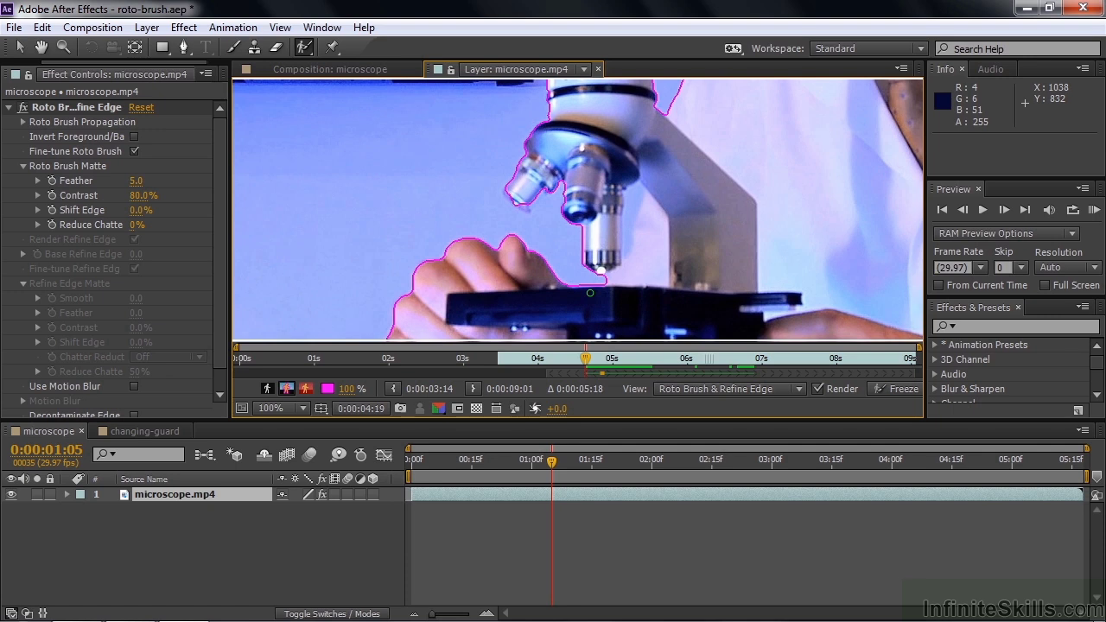
{"action": "left_click_drag", "start_coordinate": [634, 206], "coordinate": [623, 254]}
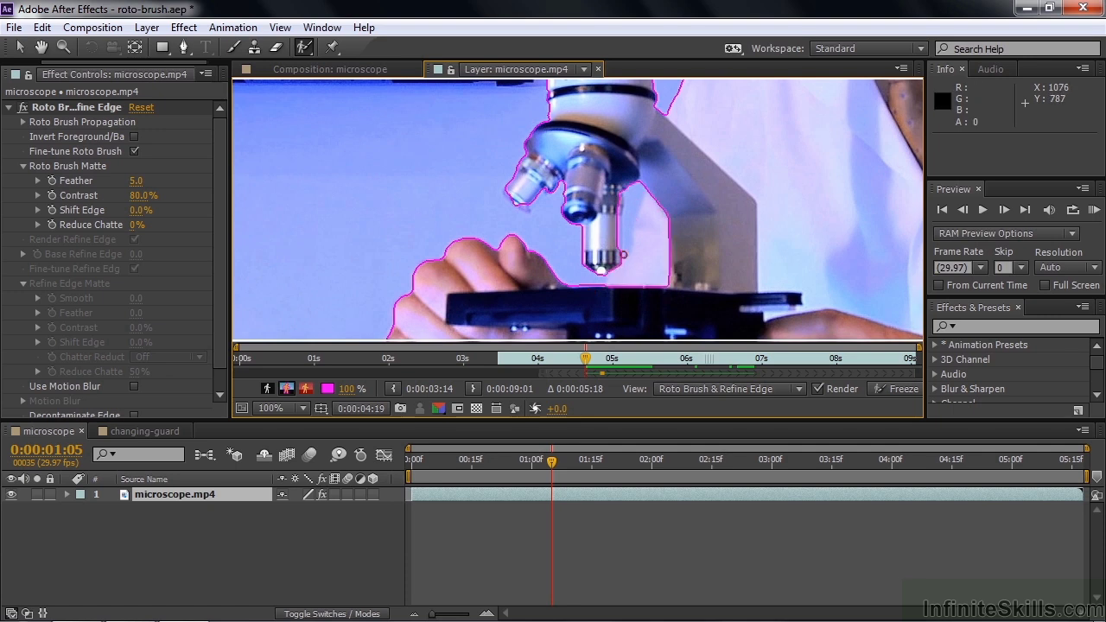
{"action": "left_click_drag", "start_coordinate": [650, 195], "coordinate": [619, 274]}
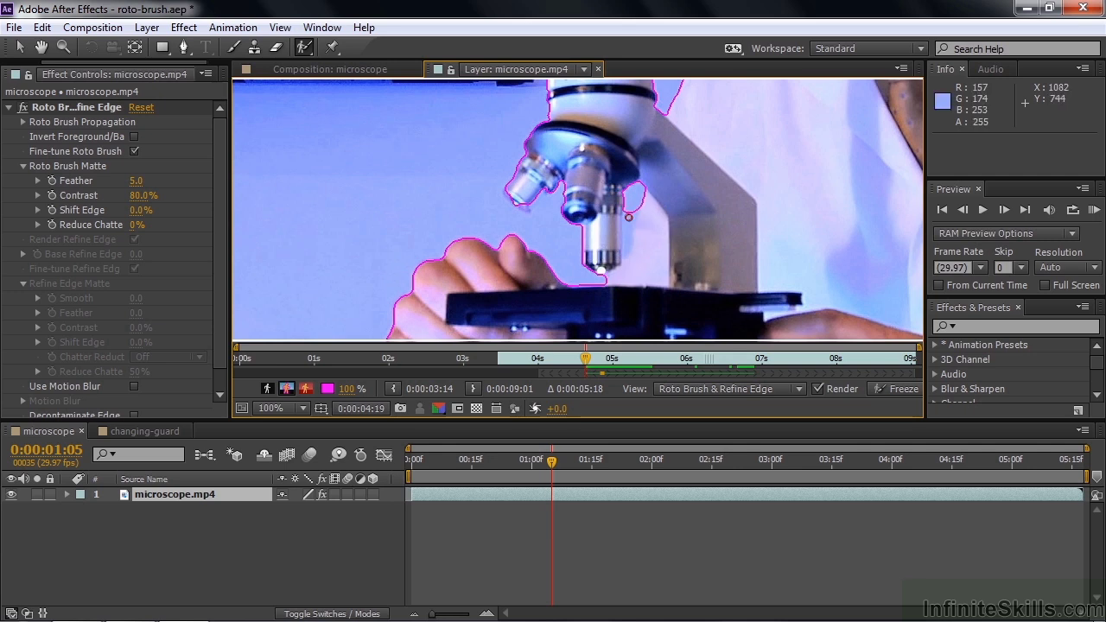
{"action": "left_click_drag", "start_coordinate": [630, 226], "coordinate": [627, 237]}
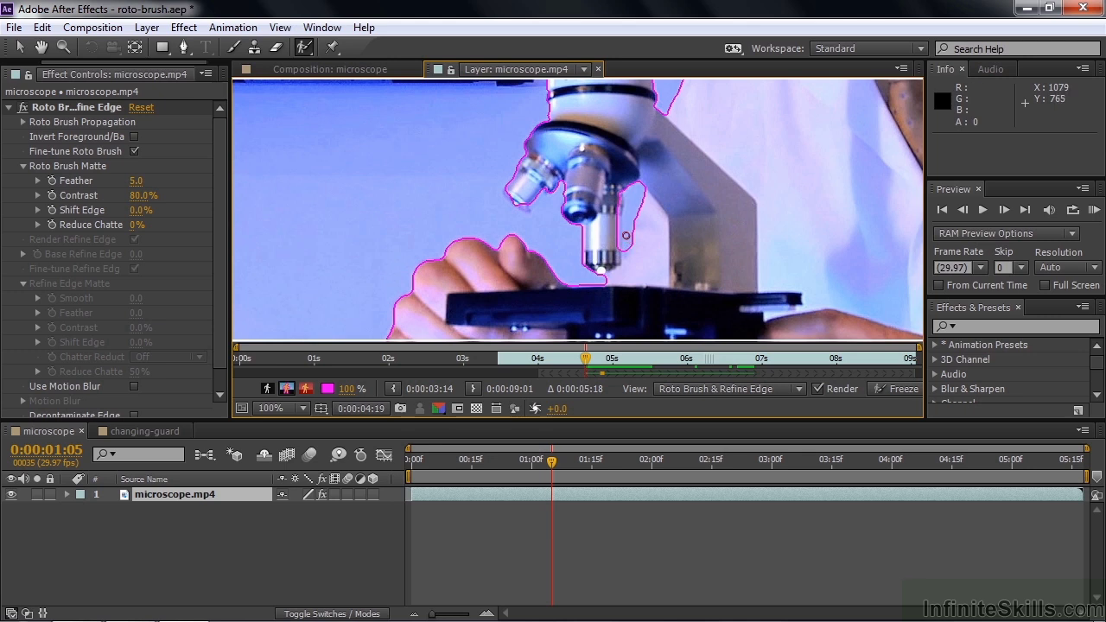
{"action": "left_click_drag", "start_coordinate": [617, 198], "coordinate": [617, 244]}
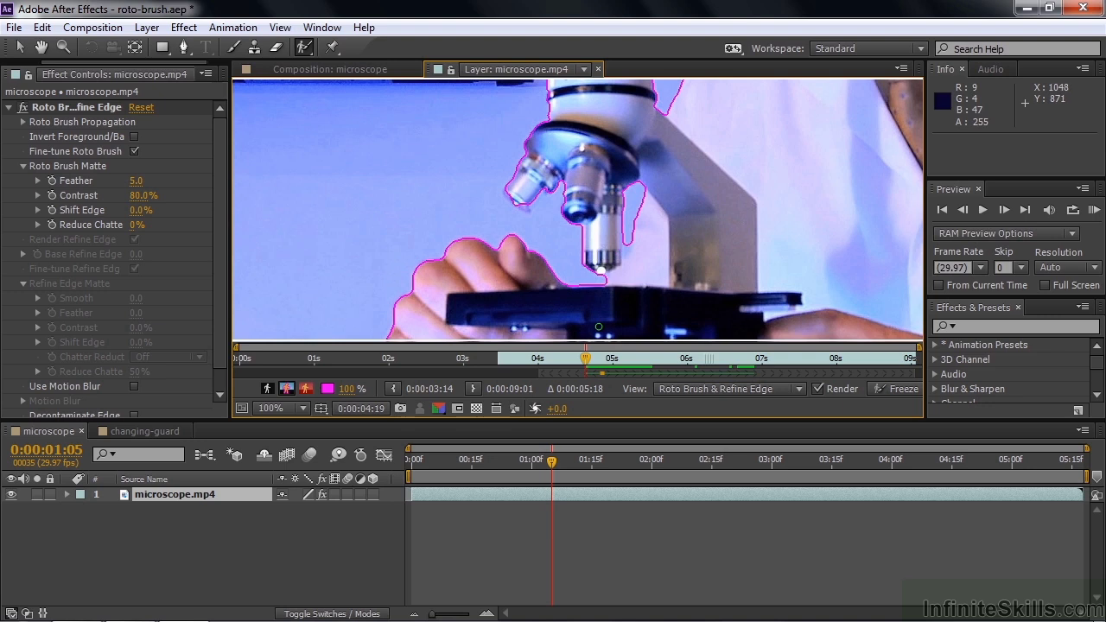
{"action": "key", "text": "Page_Up"}
{"action": "key", "text": "Page_Up"}
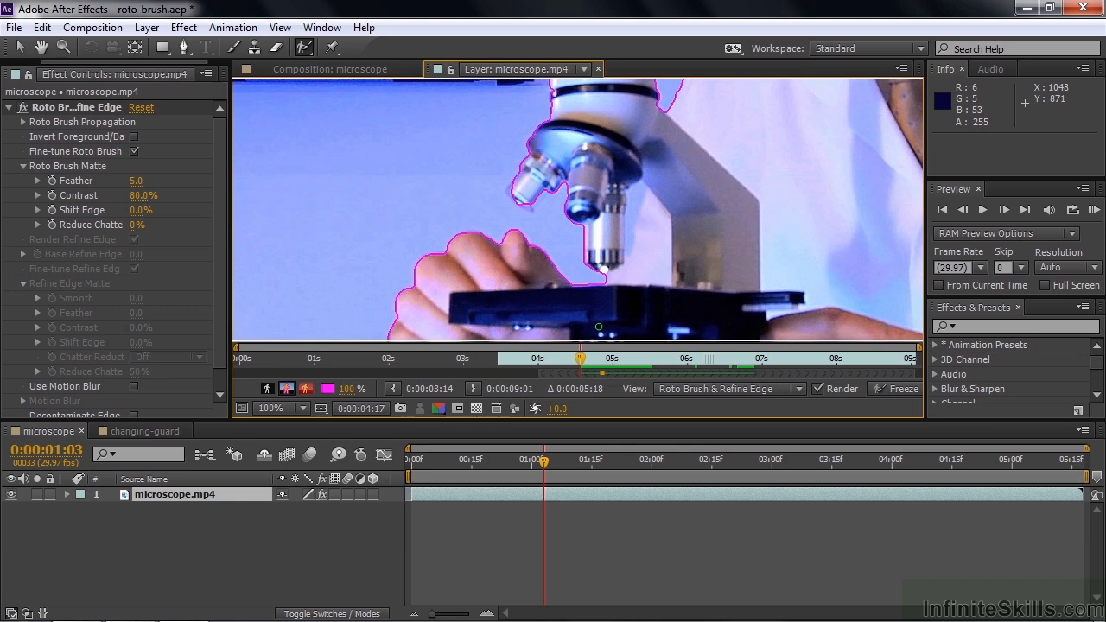
- Return to the microscope composition to view the man and microscope cut out over transparency
{"action": "scroll", "coordinate": [598, 328], "scroll_direction": "down", "scroll_amount": 4}
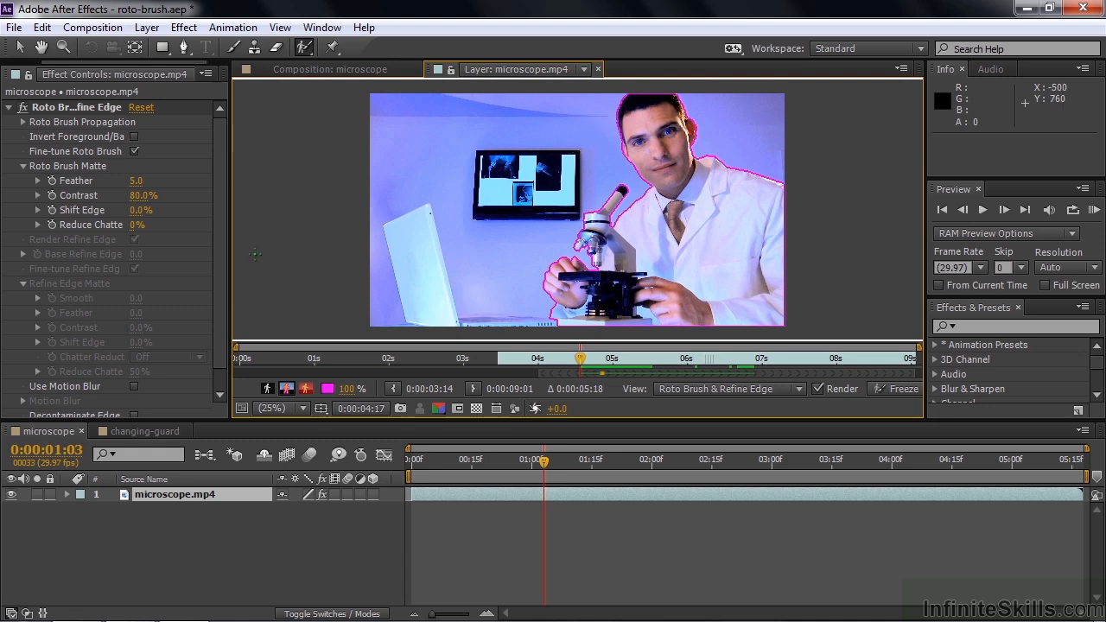
{"action": "left_click", "coordinate": [290, 71]}
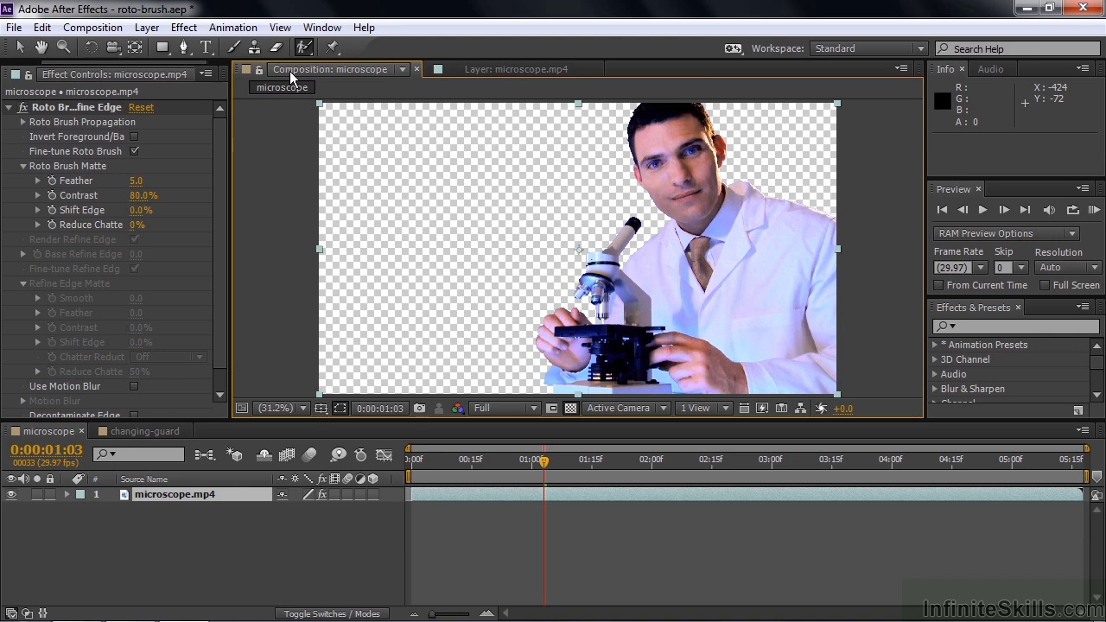
- Add a default dark gray solid and place it beneath the microscope footage layer
{"action": "right_click", "coordinate": [205, 532]}
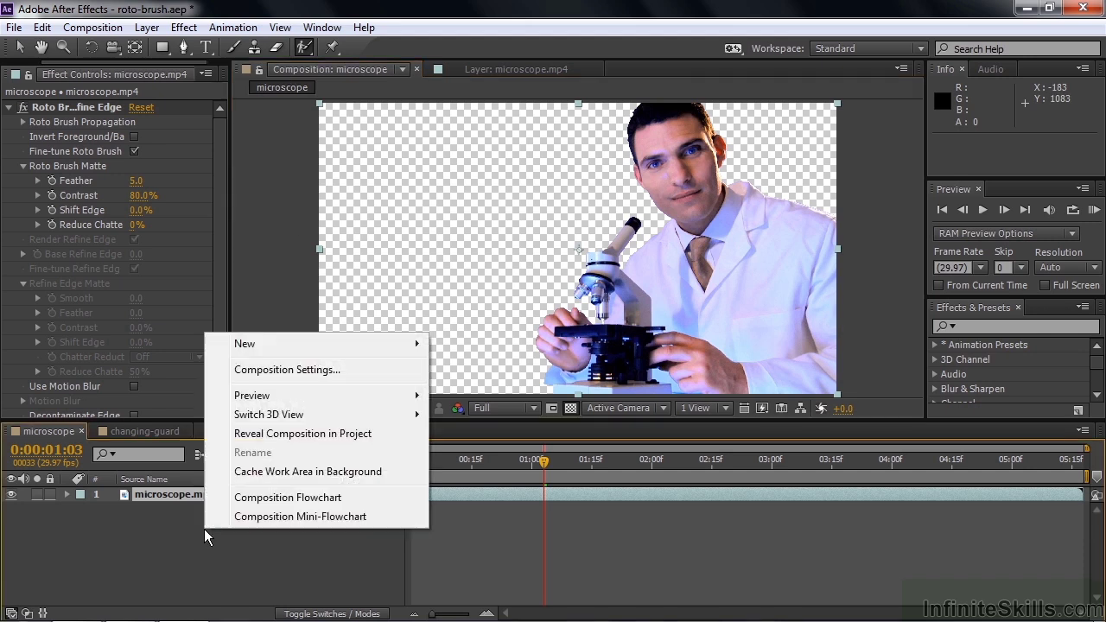
{"action": "mouse_move", "coordinate": [363, 348]}
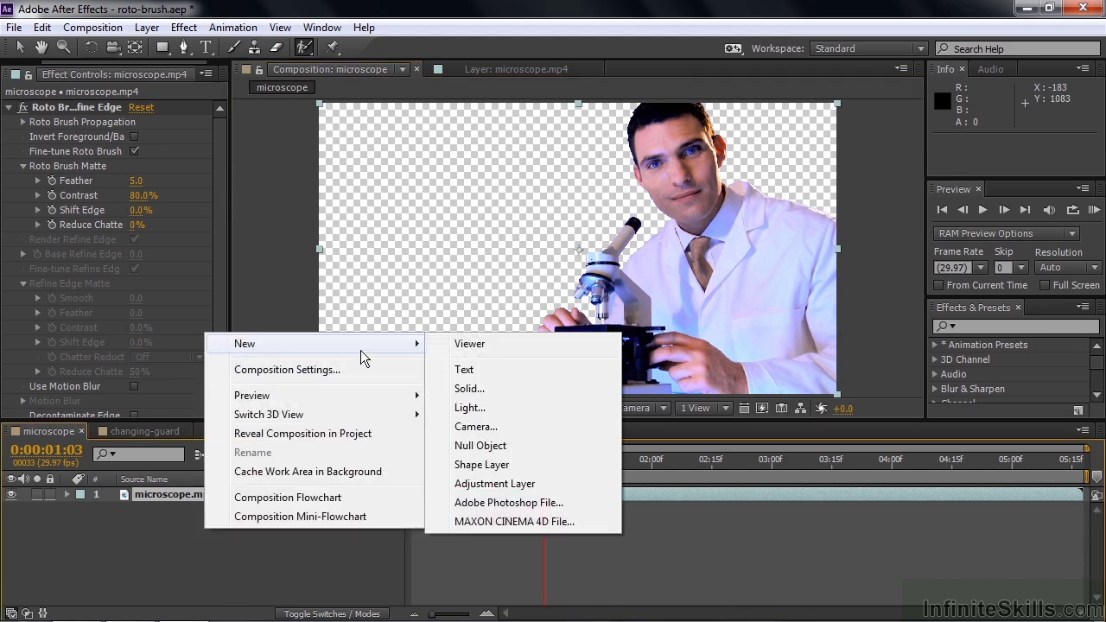
{"action": "left_click", "coordinate": [473, 390]}
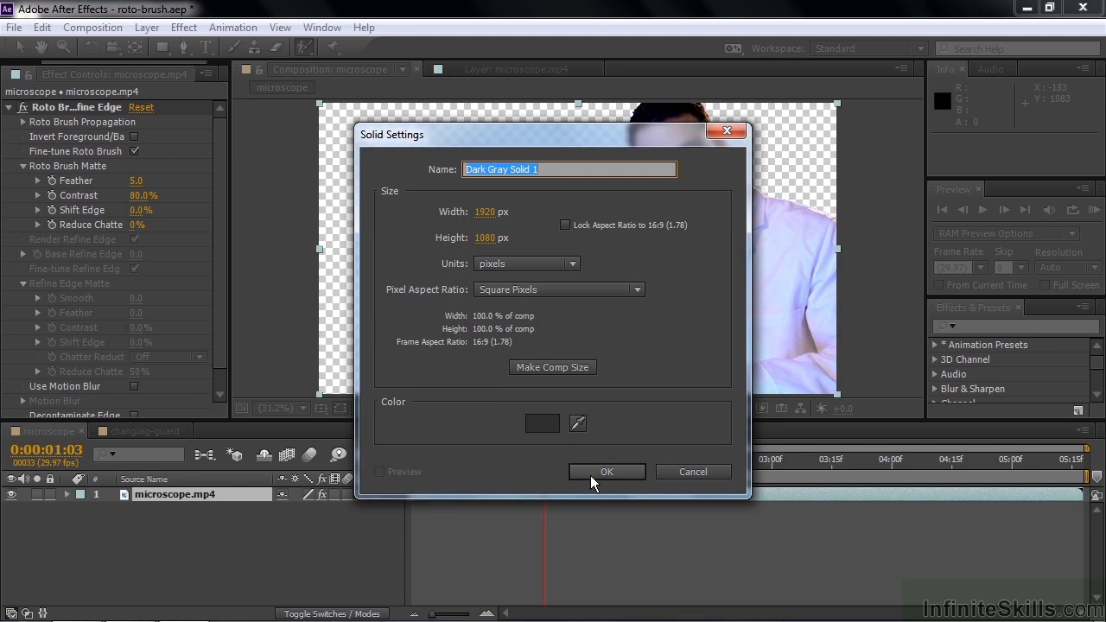
{"action": "left_click", "coordinate": [606, 472]}
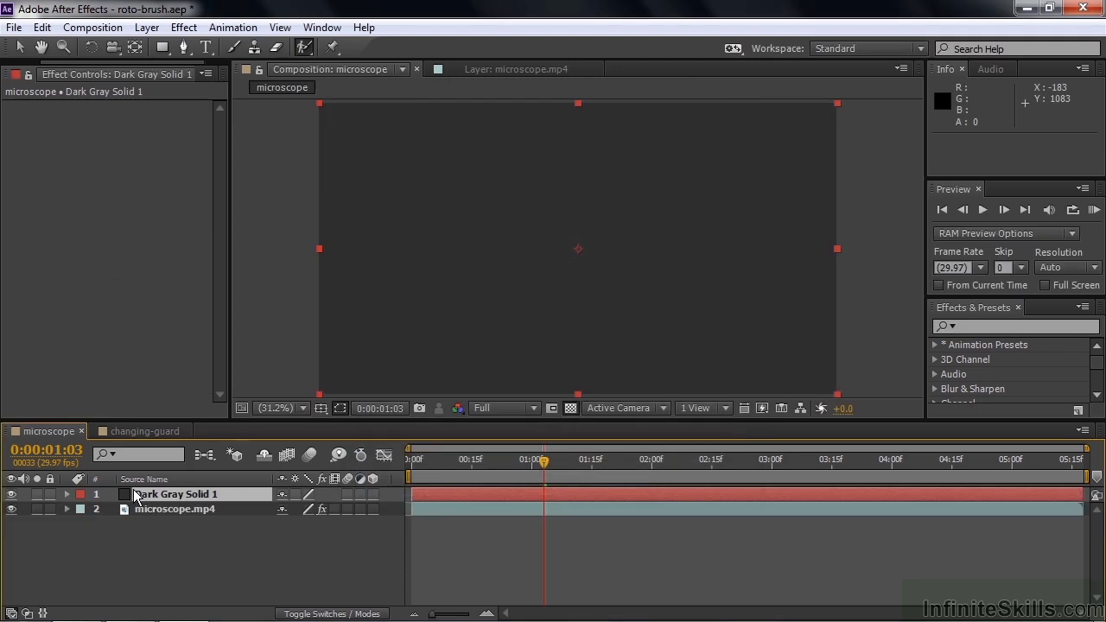
{"action": "left_click_drag", "start_coordinate": [134, 493], "coordinate": [134, 532]}
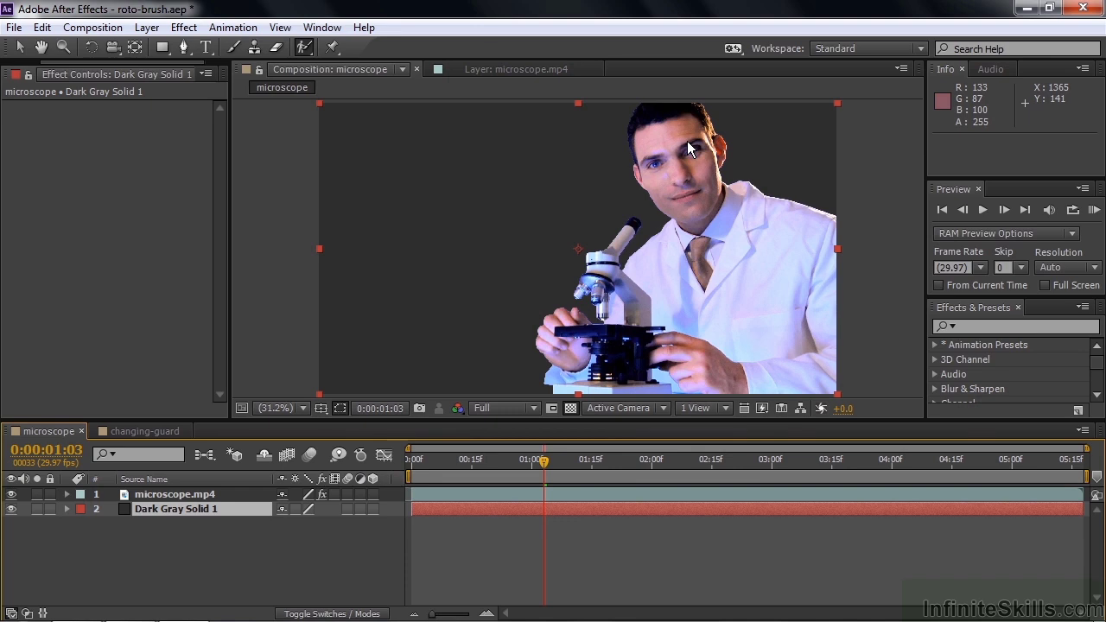
- Feather the microscope footage's Roto Brush matte to about 7
{"action": "key", "text": "slash"}
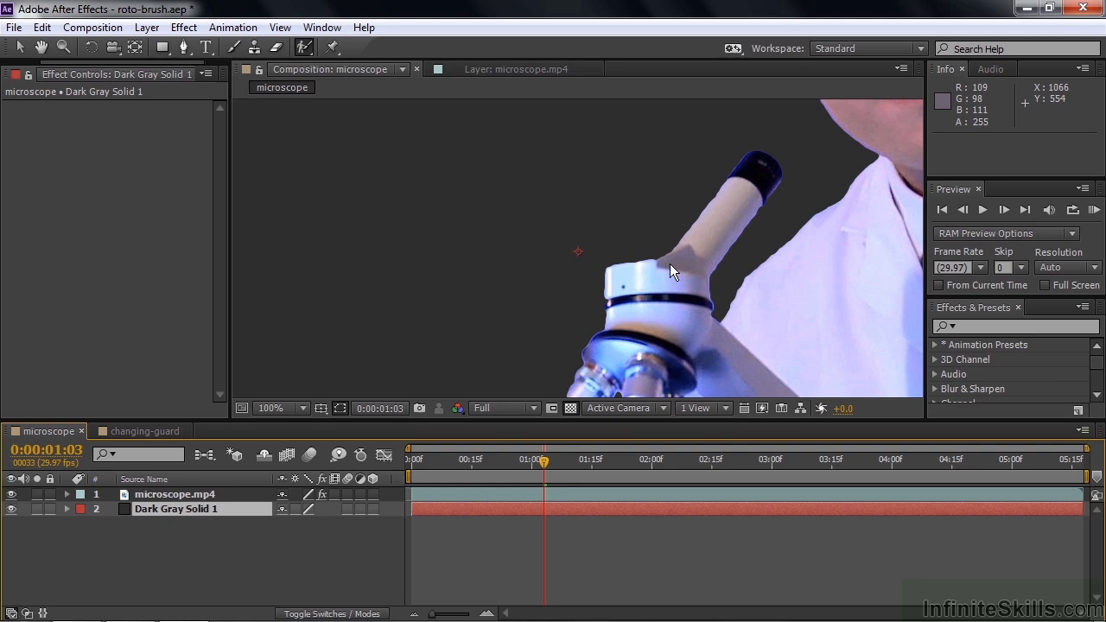
{"action": "left_click", "coordinate": [172, 493]}
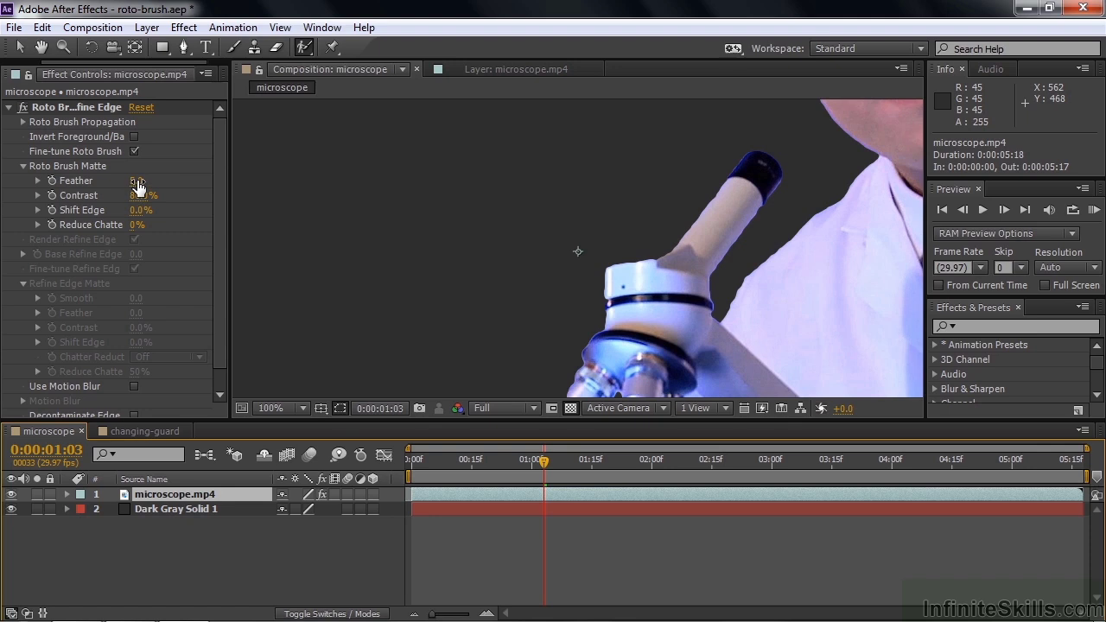
{"action": "mouse_move", "coordinate": [138, 185]}
{"action": "left_mouse_down"}
{"action": "mouse_move", "coordinate": [165, 185]}
{"action": "mouse_move", "coordinate": [141, 198]}
{"action": "mouse_move", "coordinate": [420, 202]}
{"action": "left_mouse_up"}
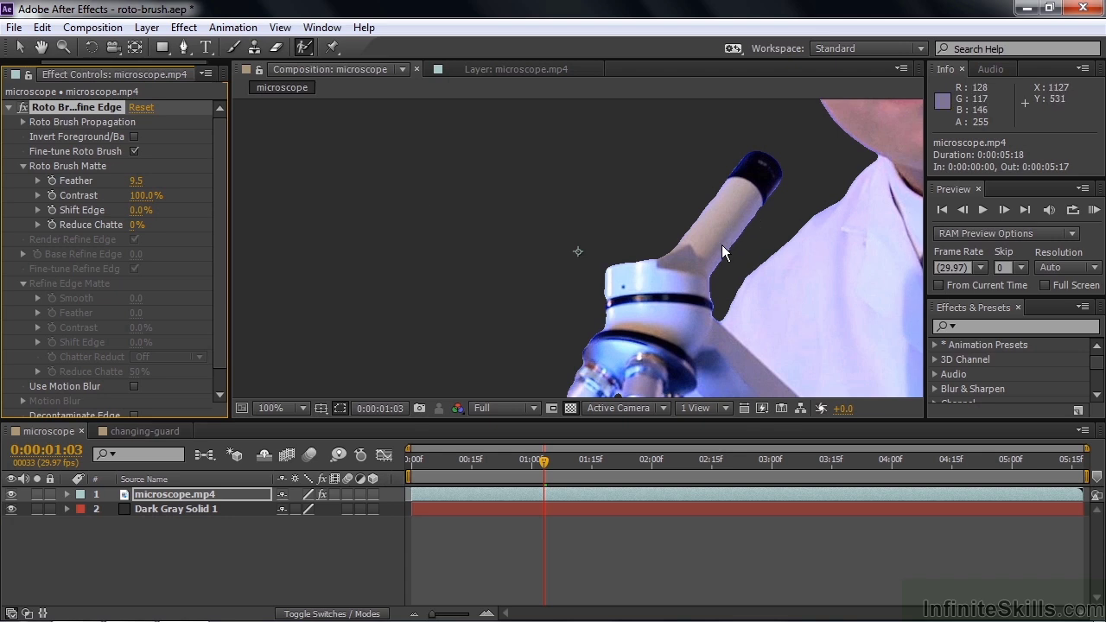
- Lower matte Contrast to 80.8%, enable Decontaminate Edge, and set Increase Decontamination to 3.4
{"action": "left_click_drag", "start_coordinate": [143, 198], "coordinate": [31, 208]}
{"action": "scroll", "coordinate": [219, 266], "scroll_direction": "down", "scroll_amount": 1}
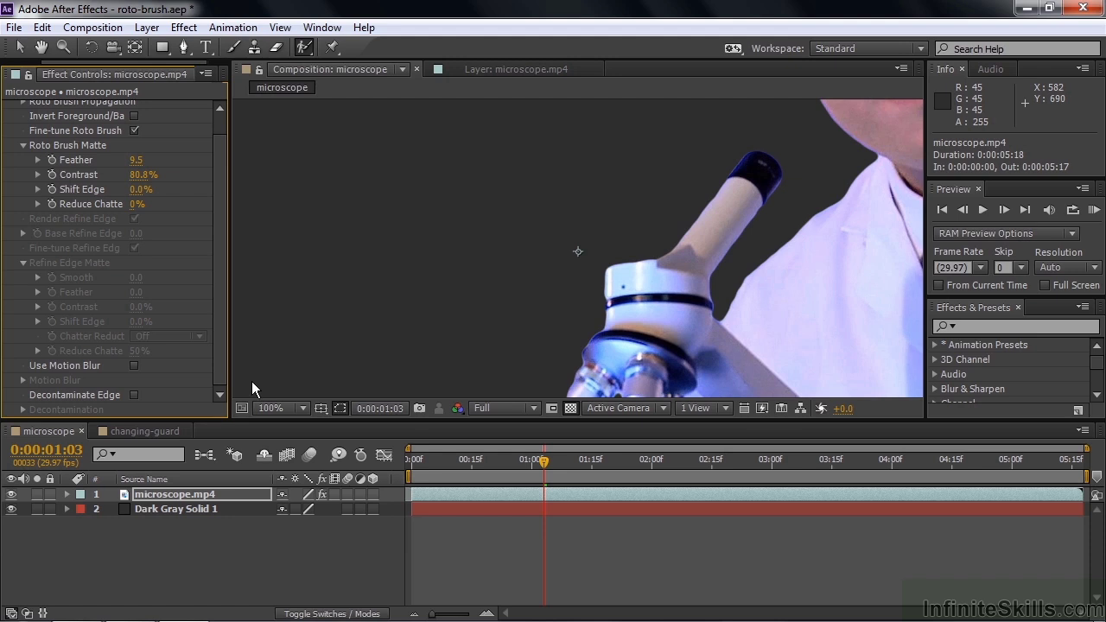
{"action": "left_click", "coordinate": [133, 395]}
{"action": "left_click", "coordinate": [23, 410]}
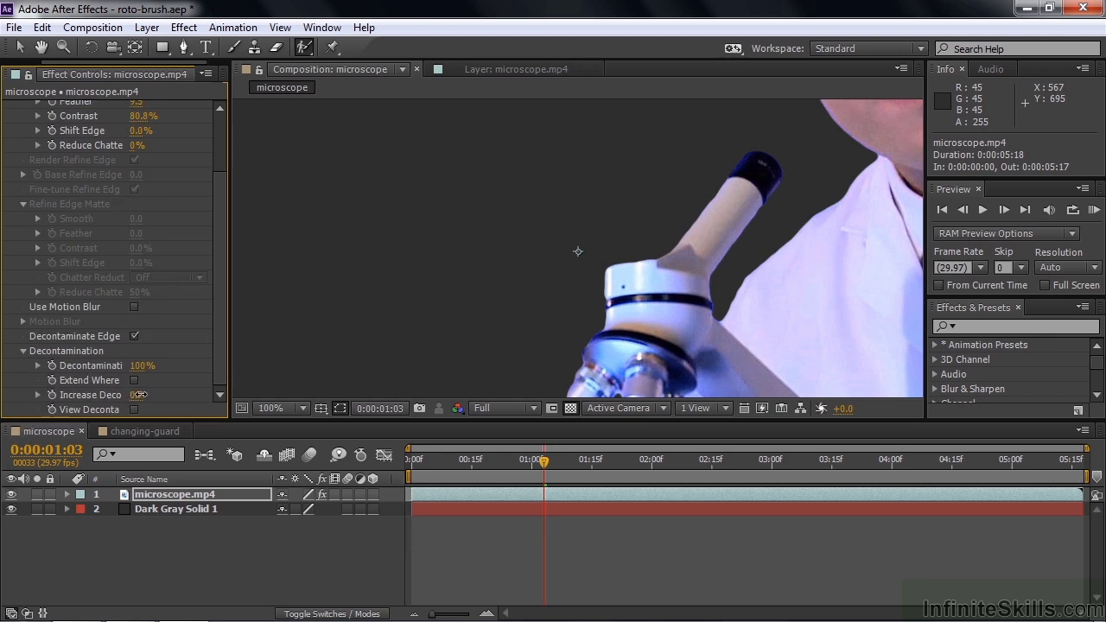
{"action": "left_click_drag", "start_coordinate": [139, 395], "coordinate": [143, 395]}
{"action": "left_click_drag", "start_coordinate": [826, 127], "coordinate": [743, 259]}
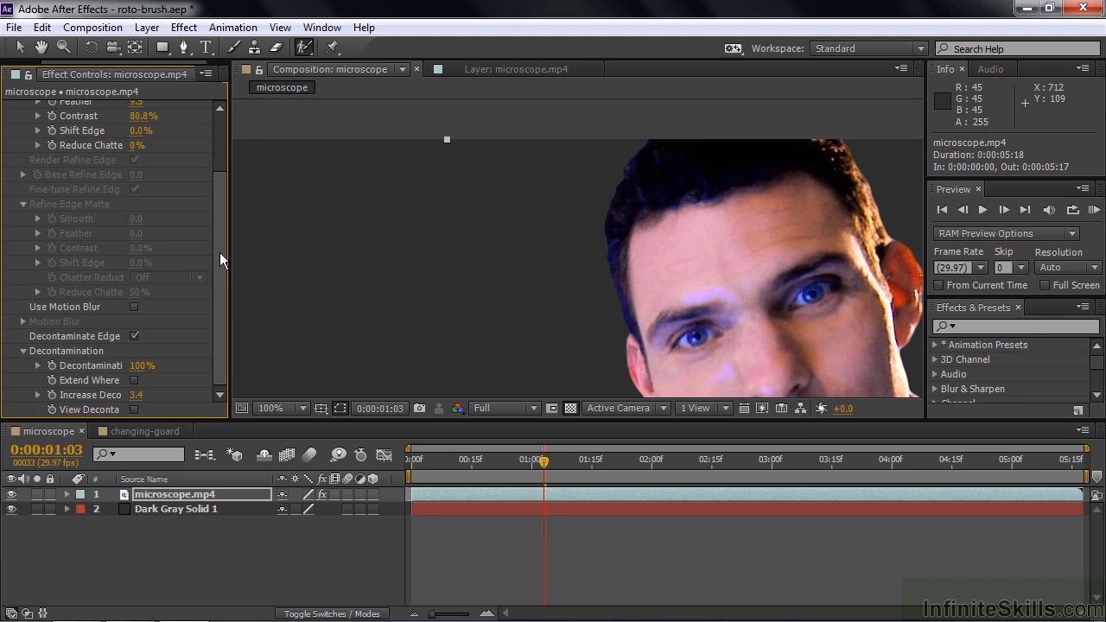
{"action": "key", "text": "shift+slash"}
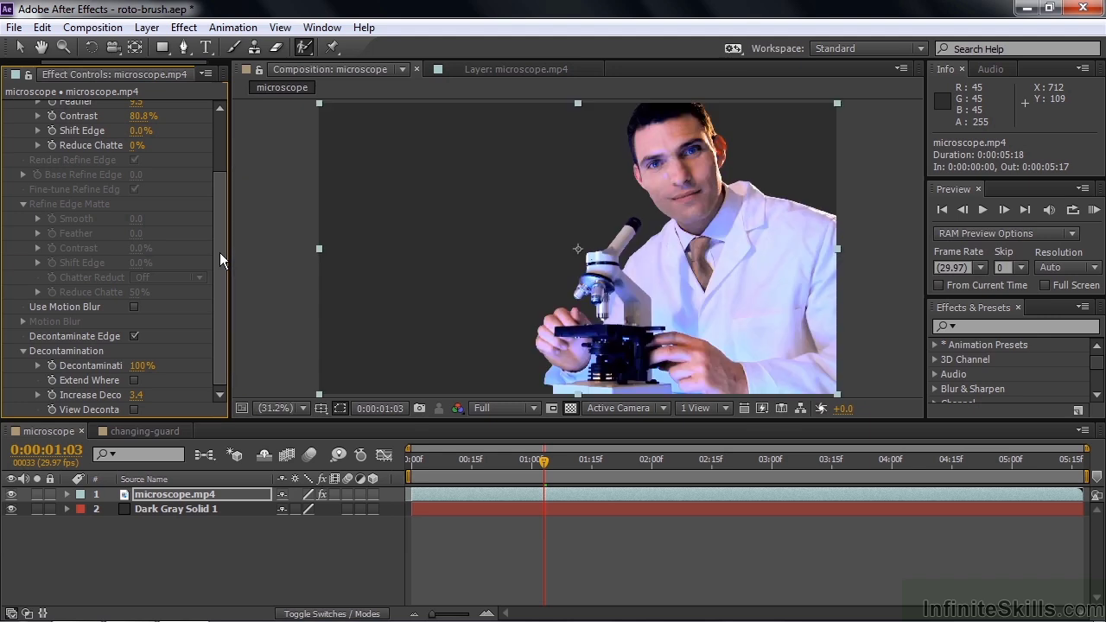
{"action": "left_click", "coordinate": [494, 69]}
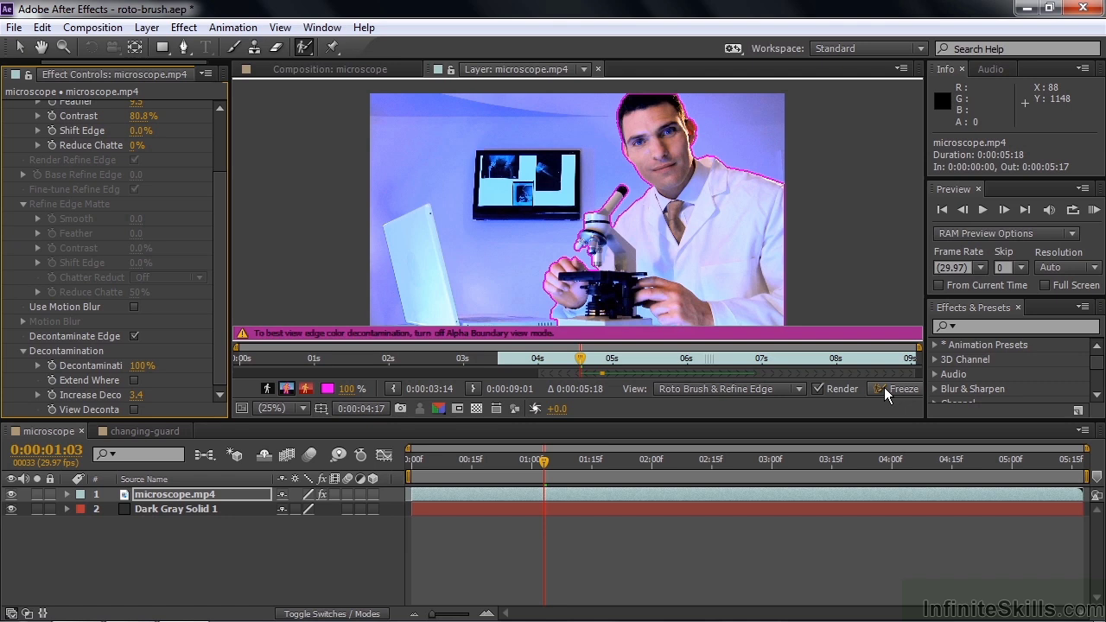
{"action": "left_click", "coordinate": [304, 71]}
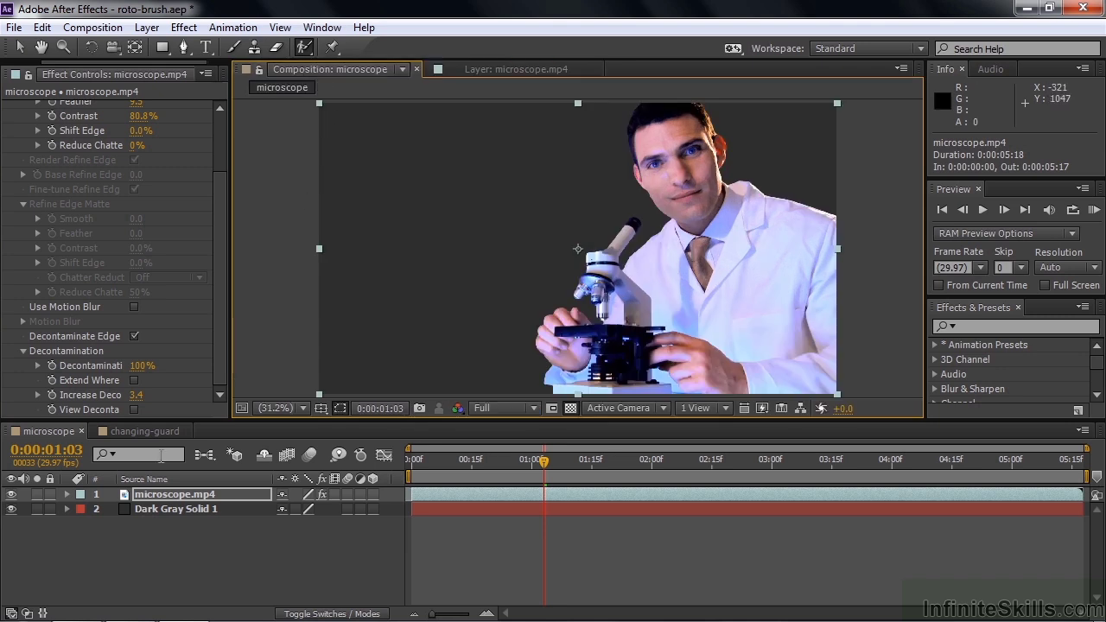
- Duplicate the microscope.mp4 layer and delete Roto Brush from the lower copy
{"action": "left_click", "coordinate": [149, 501]}
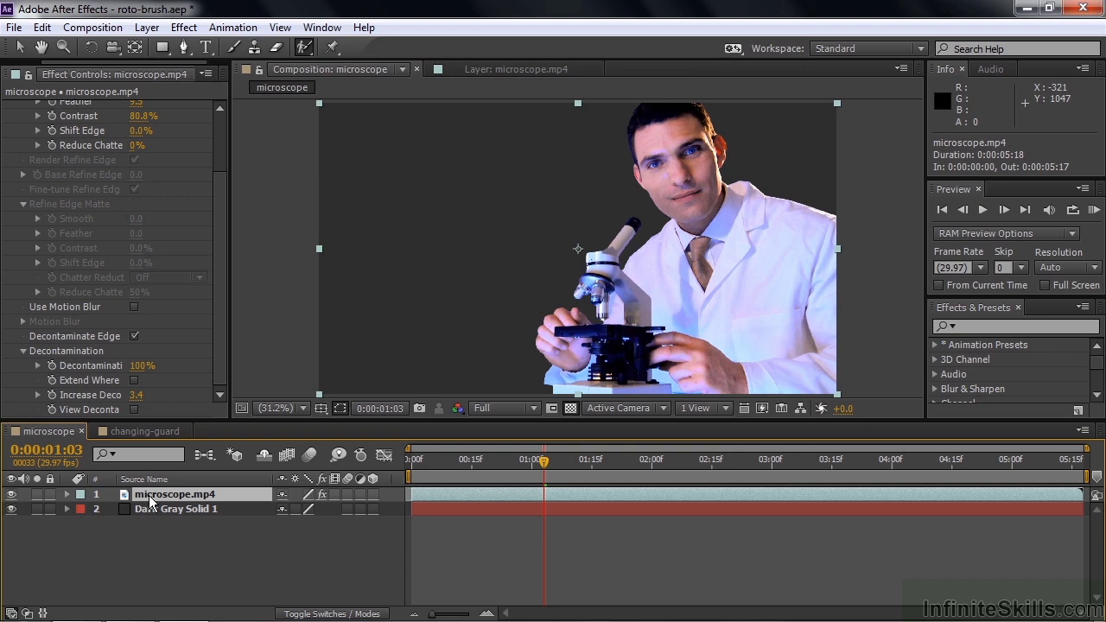
{"action": "key", "text": "ctrl+d"}
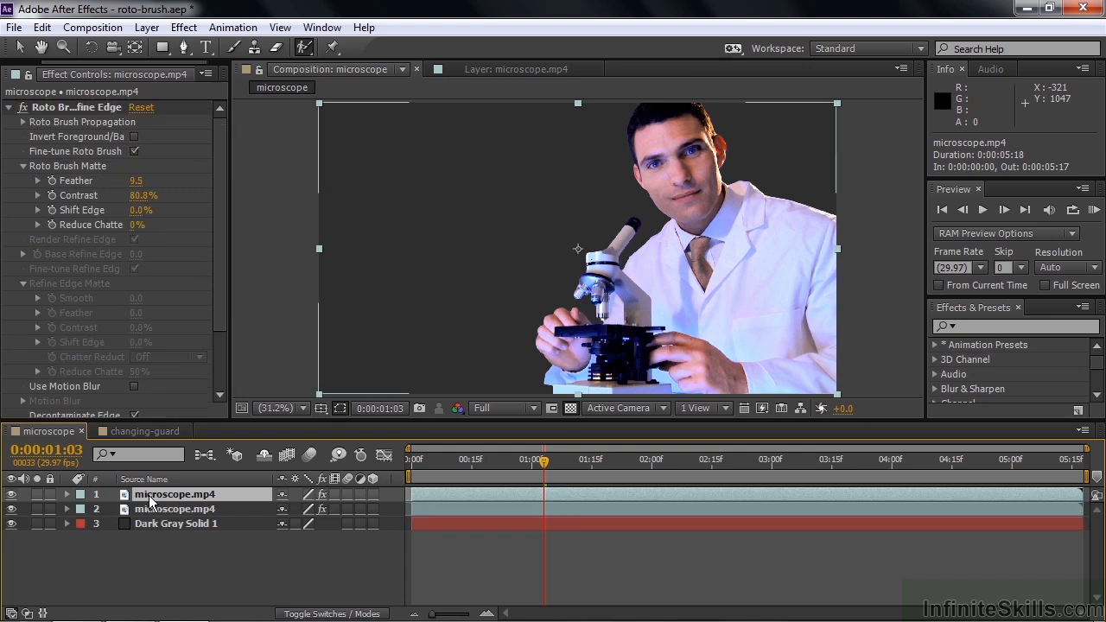
{"action": "left_click", "coordinate": [202, 508]}
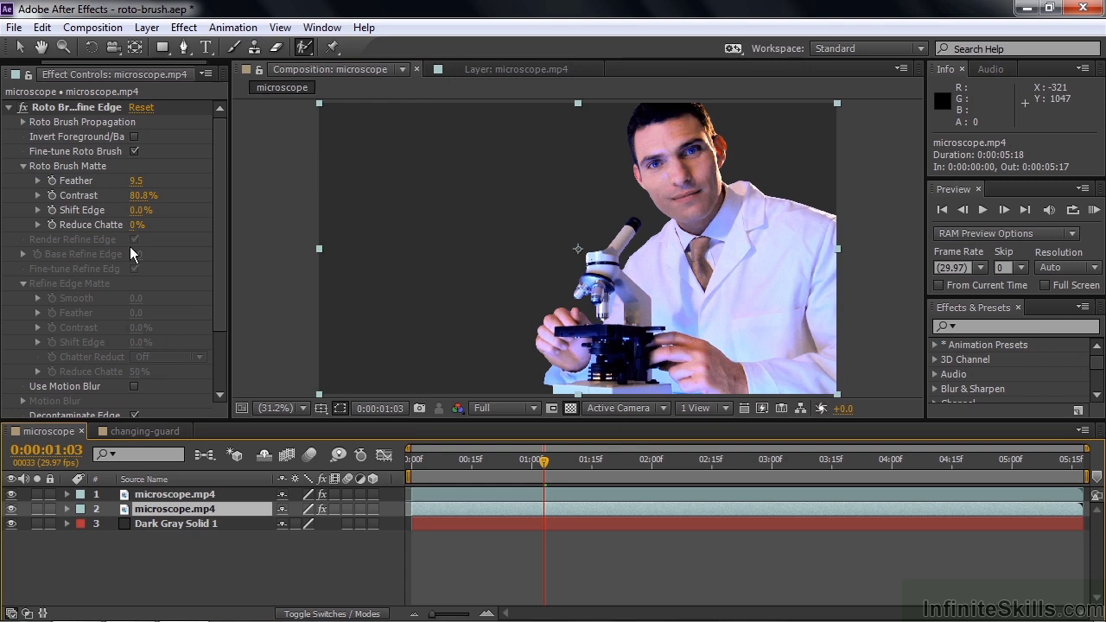
{"action": "left_click", "coordinate": [71, 107]}
{"action": "key", "text": "Delete"}
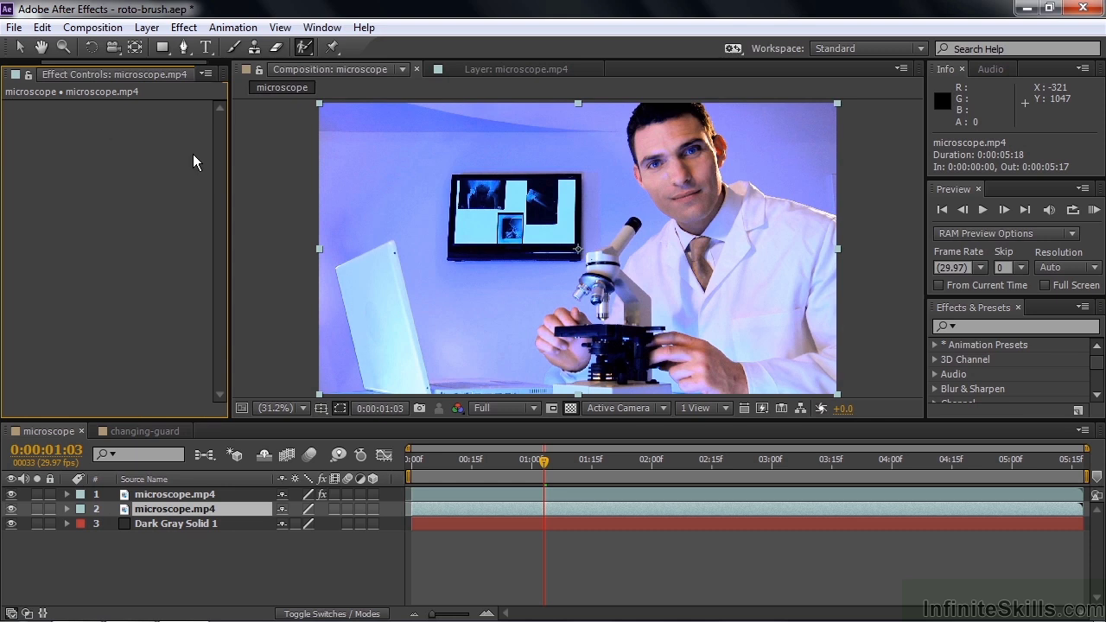
- Give the background copy Fast Blur with Repeat Edge and Blurriness 27
{"action": "left_click", "coordinate": [968, 326]}
{"action": "type", "text": "fast bl"}
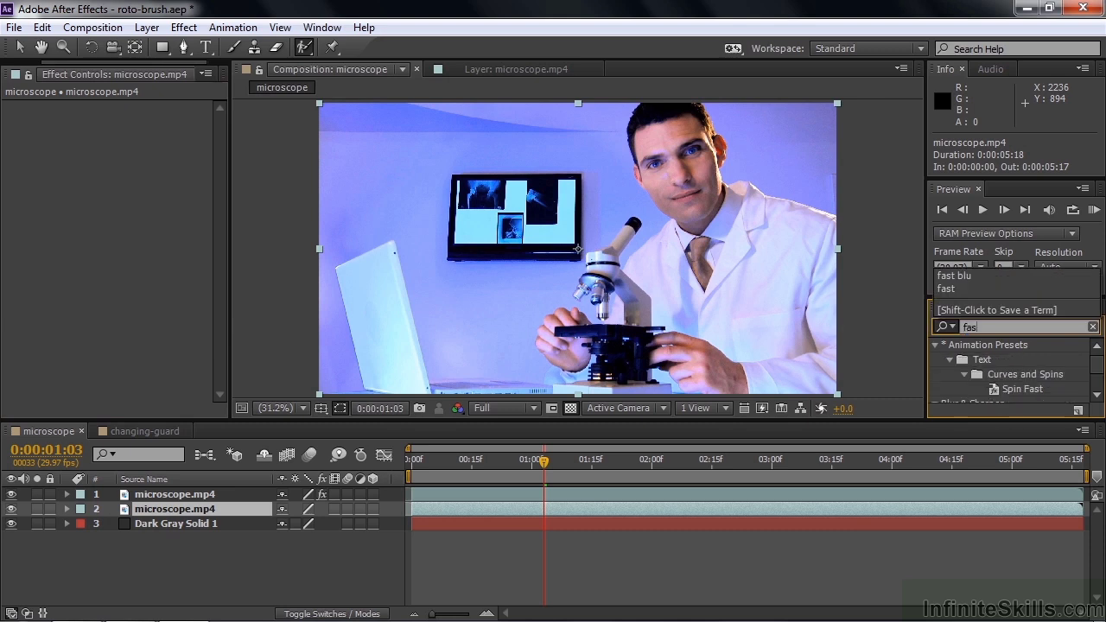
{"action": "double_click", "coordinate": [965, 375]}
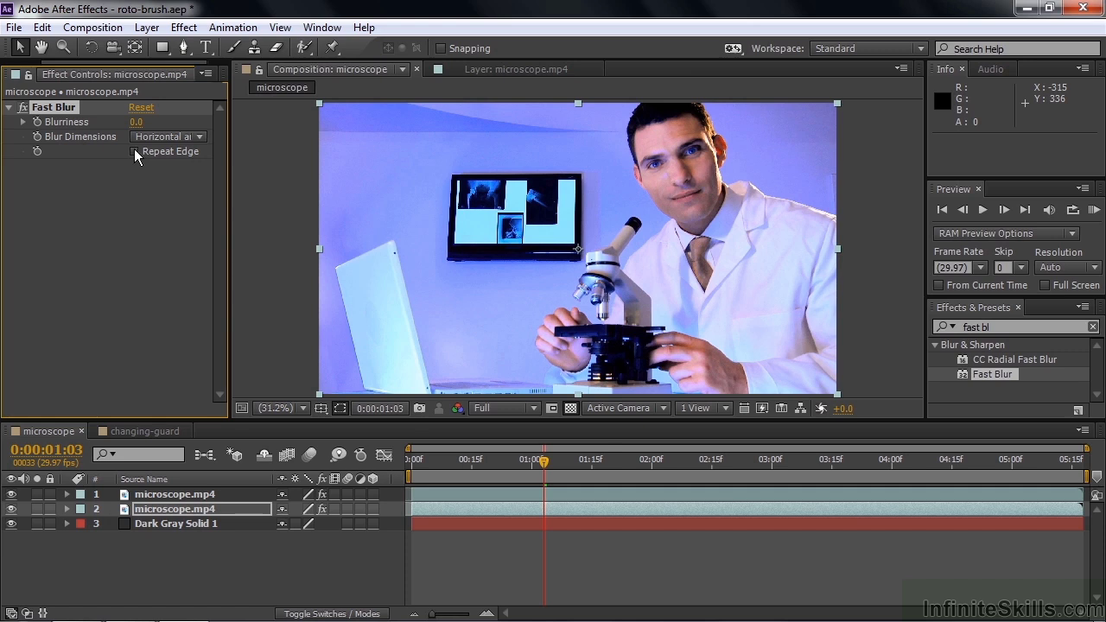
{"action": "left_click", "coordinate": [134, 152]}
{"action": "left_click_drag", "start_coordinate": [136, 122], "coordinate": [160, 127]}
- Add Curves to the blurred copy, crushing shadows and darkening highlights and midtones
{"action": "left_click", "coordinate": [1011, 328]}
{"action": "type", "text": "curve"}
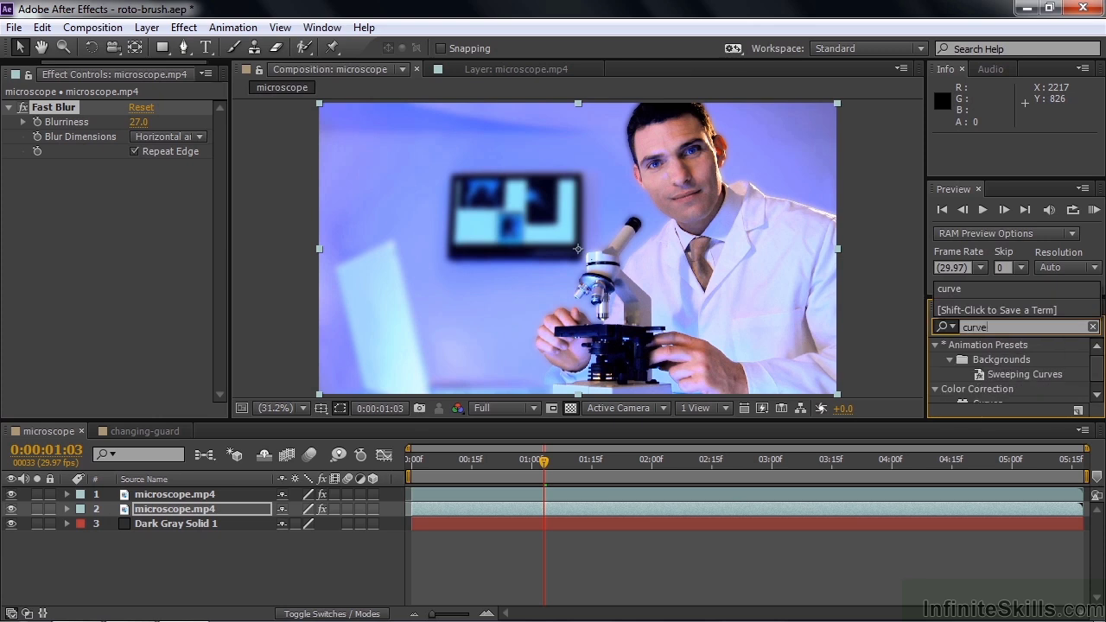
{"action": "type", "text": "s"}
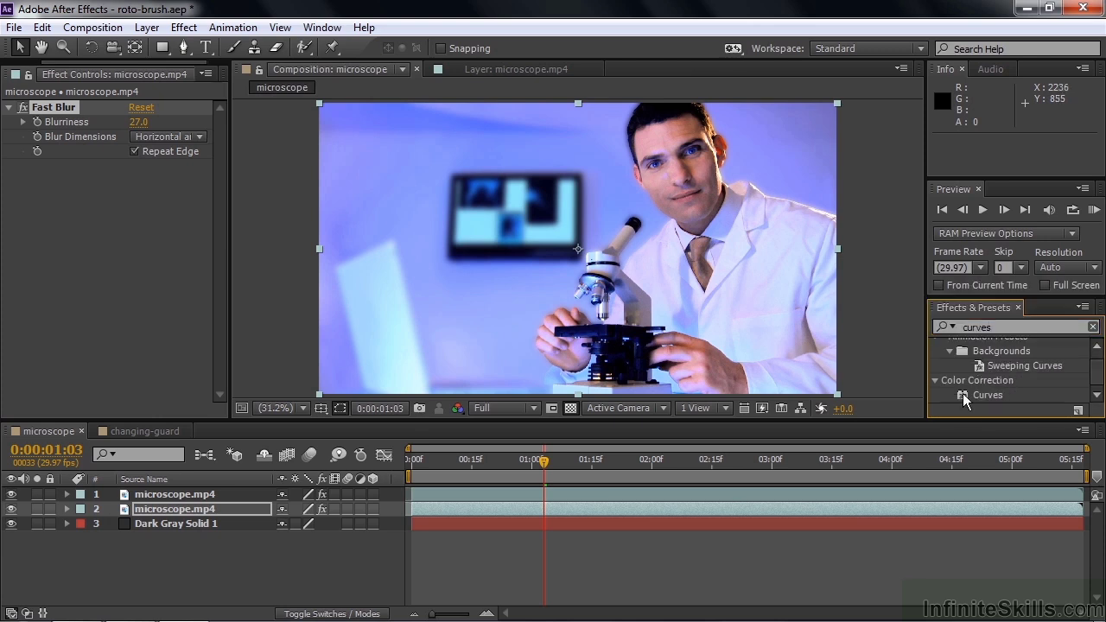
{"action": "double_click", "coordinate": [963, 393]}
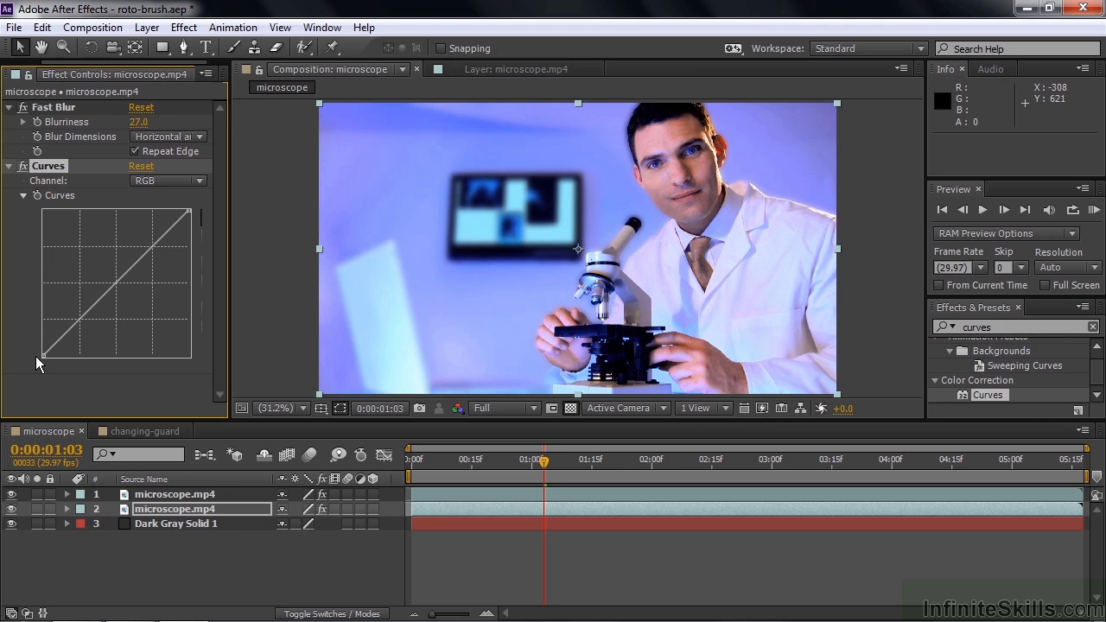
{"action": "left_click_drag", "start_coordinate": [42, 355], "coordinate": [80, 355]}
{"action": "left_click_drag", "start_coordinate": [191, 210], "coordinate": [190, 238]}
{"action": "left_click_drag", "start_coordinate": [144, 283], "coordinate": [143, 298]}
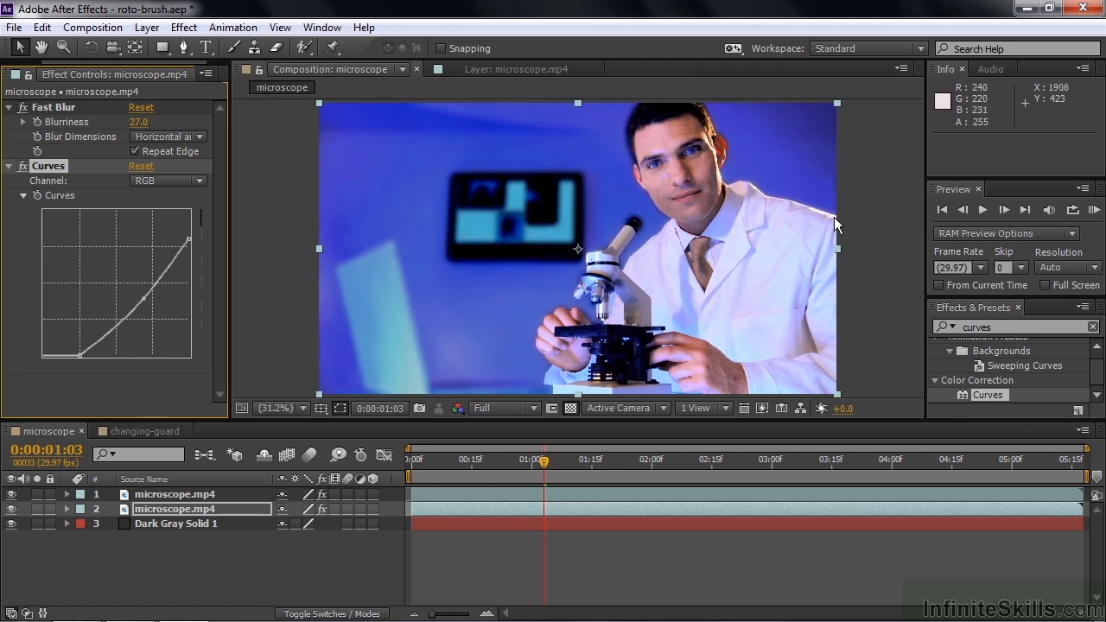
- Add Curves to the cut-out man layer and place a point on its Red channel curve
{"action": "left_click_drag", "start_coordinate": [963, 393], "coordinate": [656, 492]}
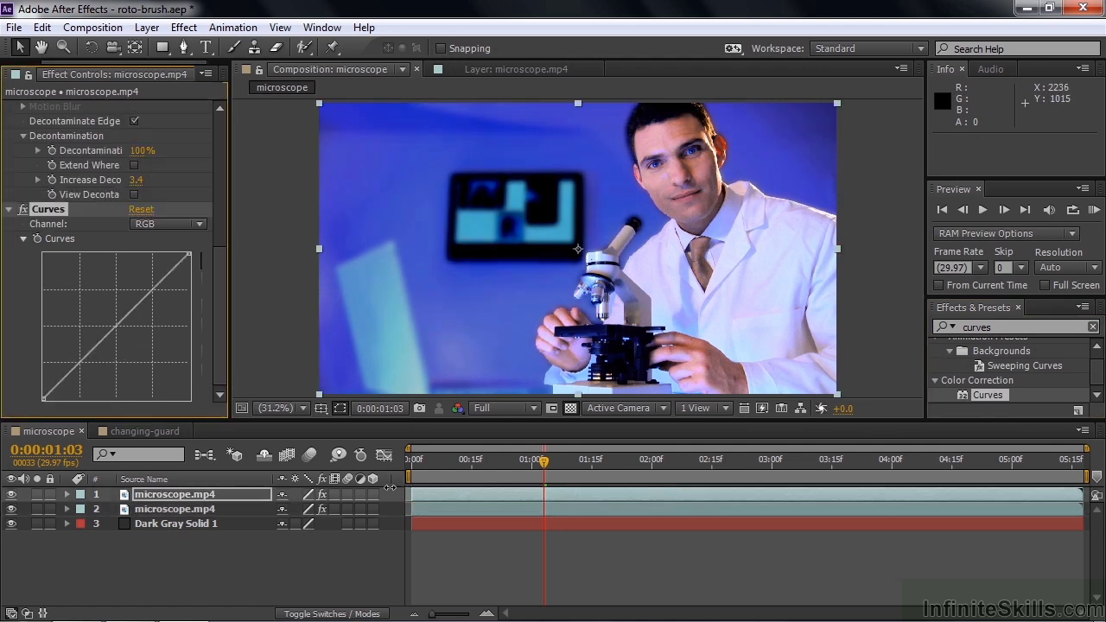
{"action": "left_click", "coordinate": [198, 224]}
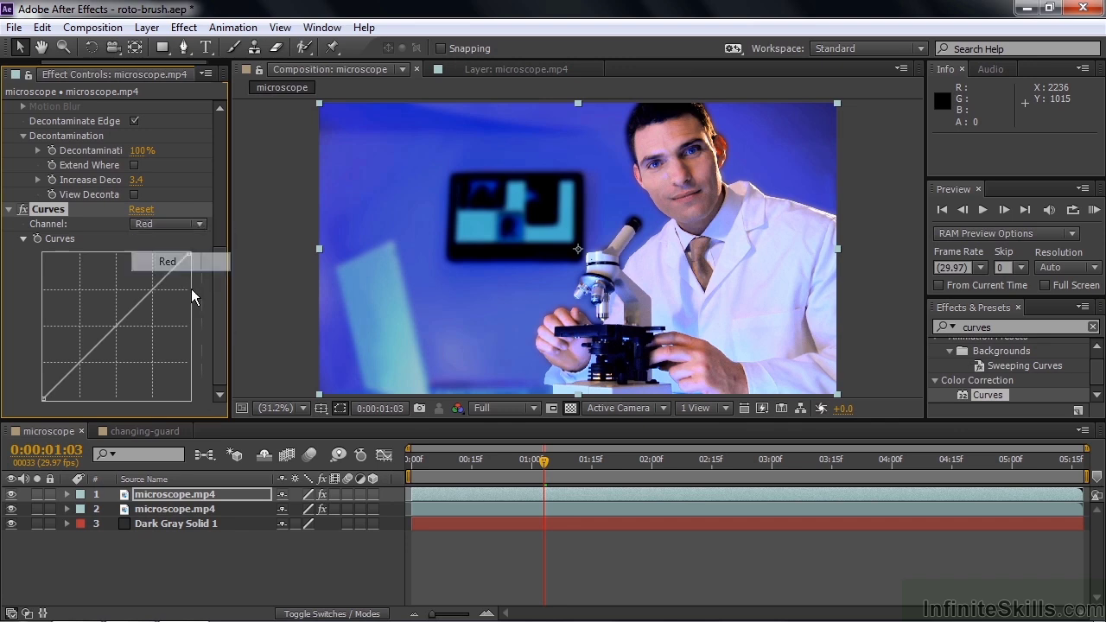
{"action": "left_click", "coordinate": [129, 306]}
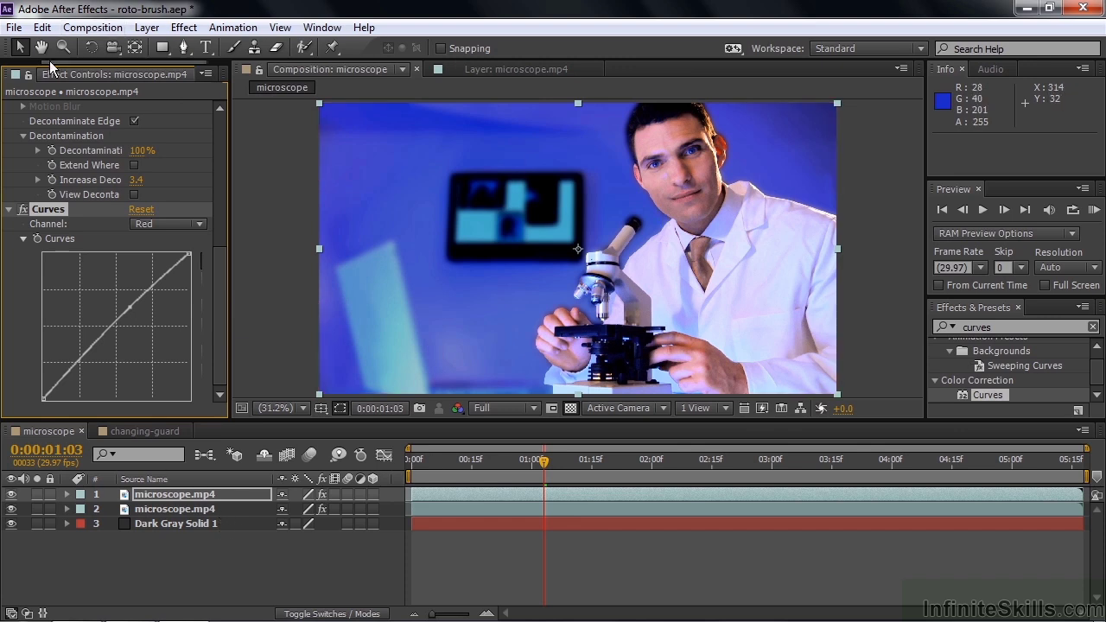
{"action": "left_click_drag", "start_coordinate": [49, 60], "coordinate": [12, 61]}
- Place abstract-waves.jpg between the microscope layers and give it Fast Blur 199 with Repeat Edge
{"action": "left_click", "coordinate": [26, 74]}
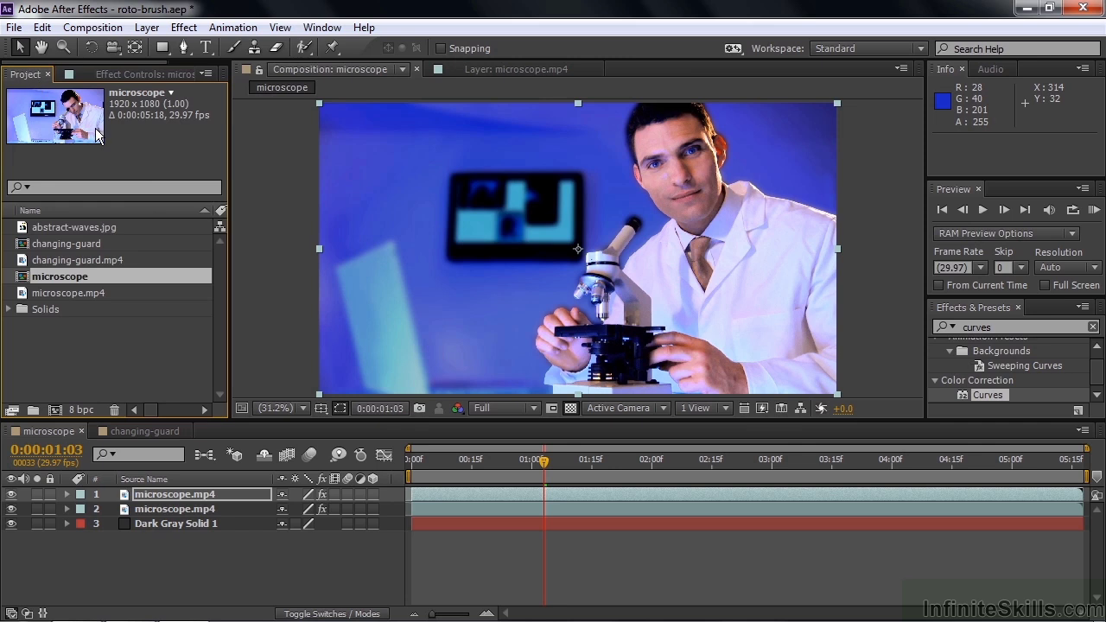
{"action": "left_click_drag", "start_coordinate": [26, 228], "coordinate": [81, 502]}
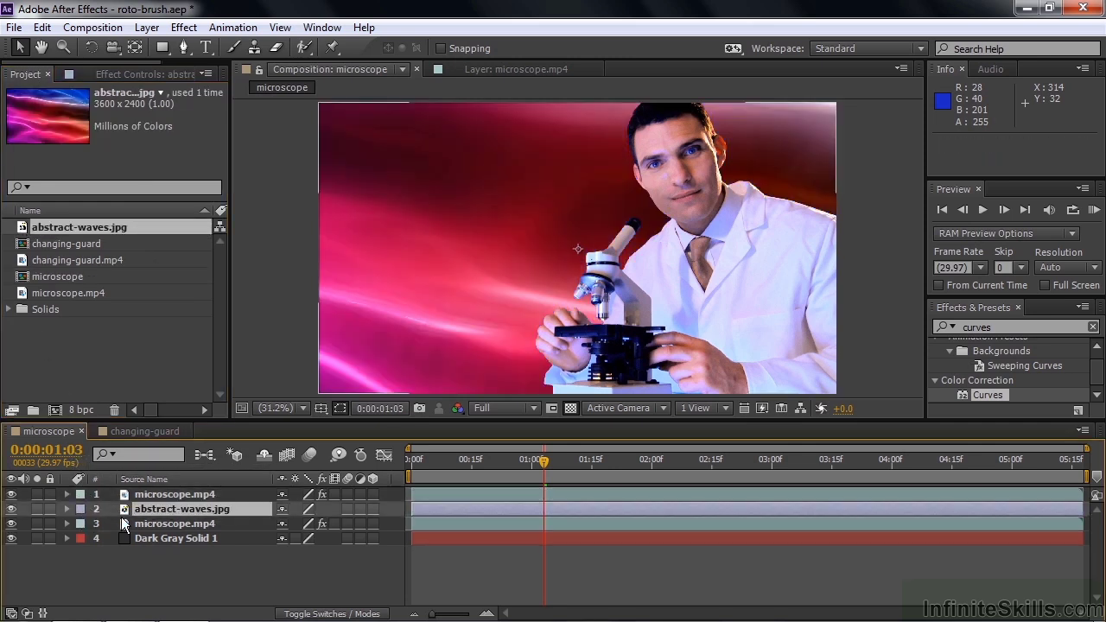
{"action": "double_click", "coordinate": [985, 326]}
{"action": "type", "text": "fast blu"}
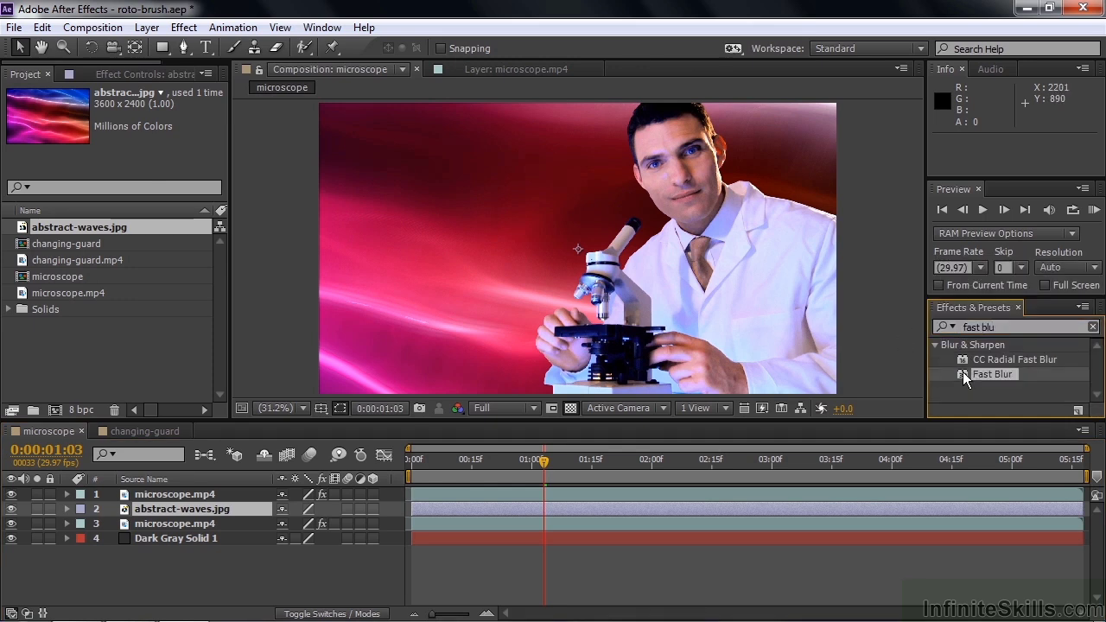
{"action": "double_click", "coordinate": [968, 373]}
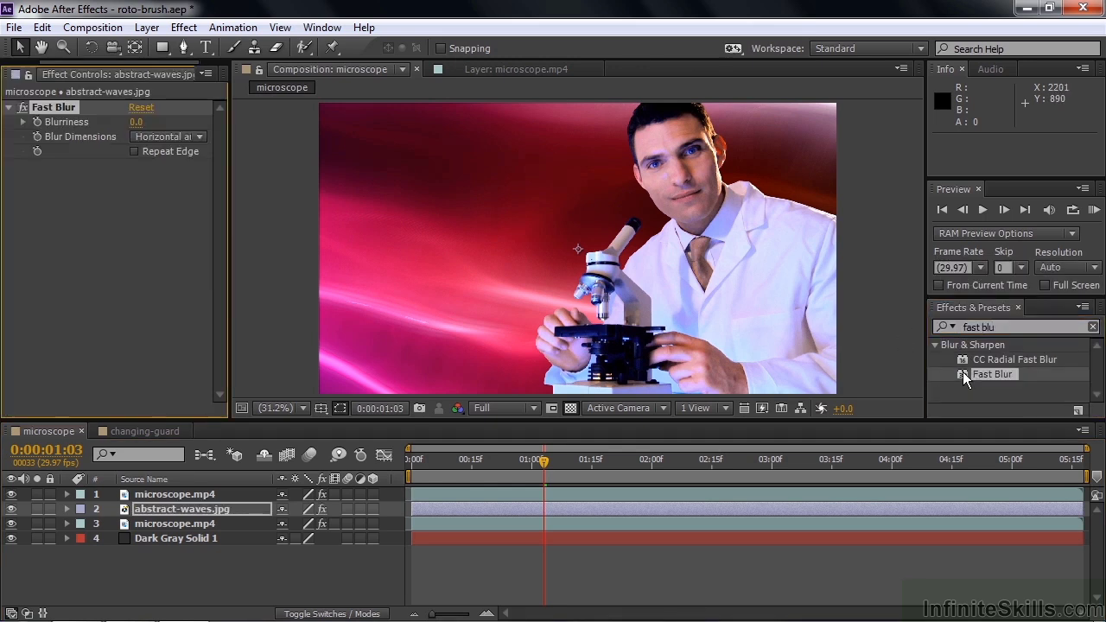
{"action": "left_click", "coordinate": [134, 151]}
{"action": "left_click_drag", "start_coordinate": [136, 122], "coordinate": [320, 137]}
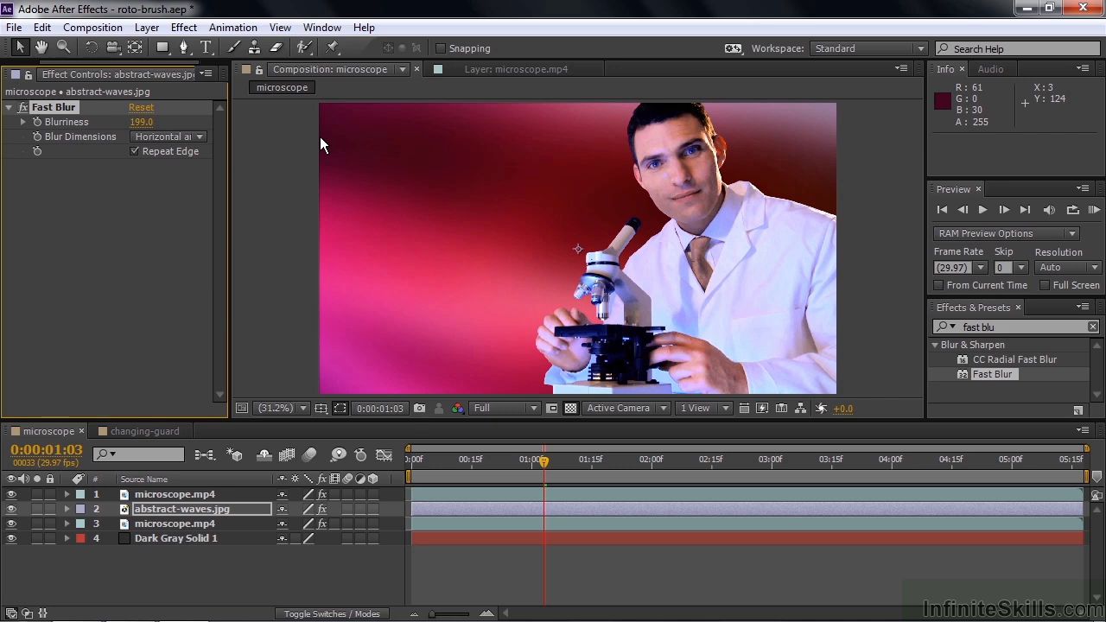
{"action": "left_click", "coordinate": [154, 433]}
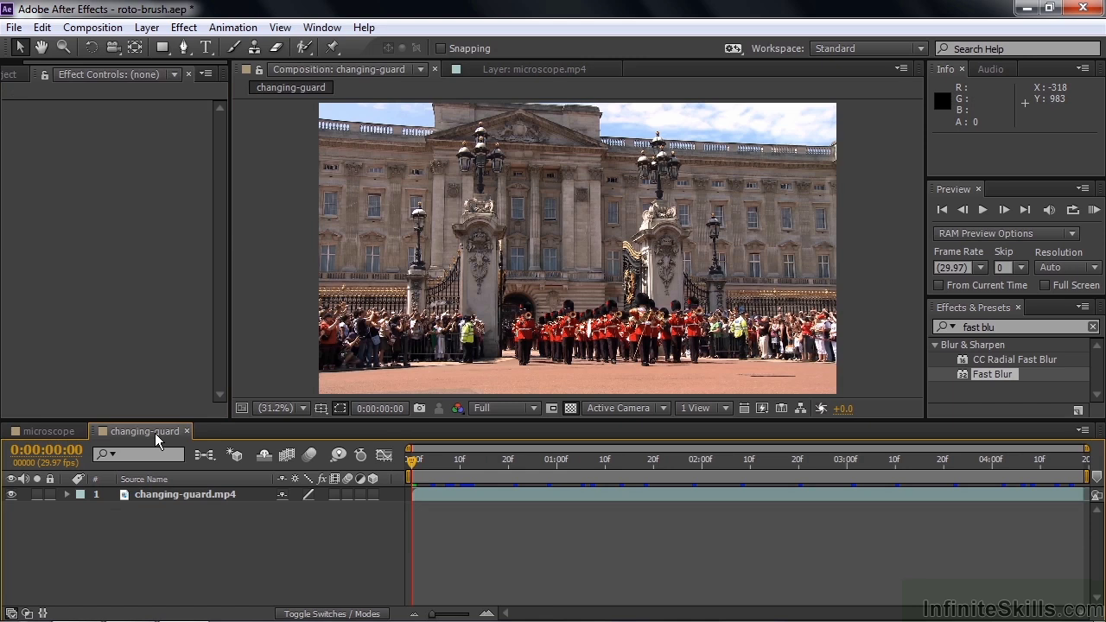
- In changing-guard.mp4's Layer view at 100%, paint a roto stroke down the policeman's yellow vest
{"action": "double_click", "coordinate": [155, 492]}
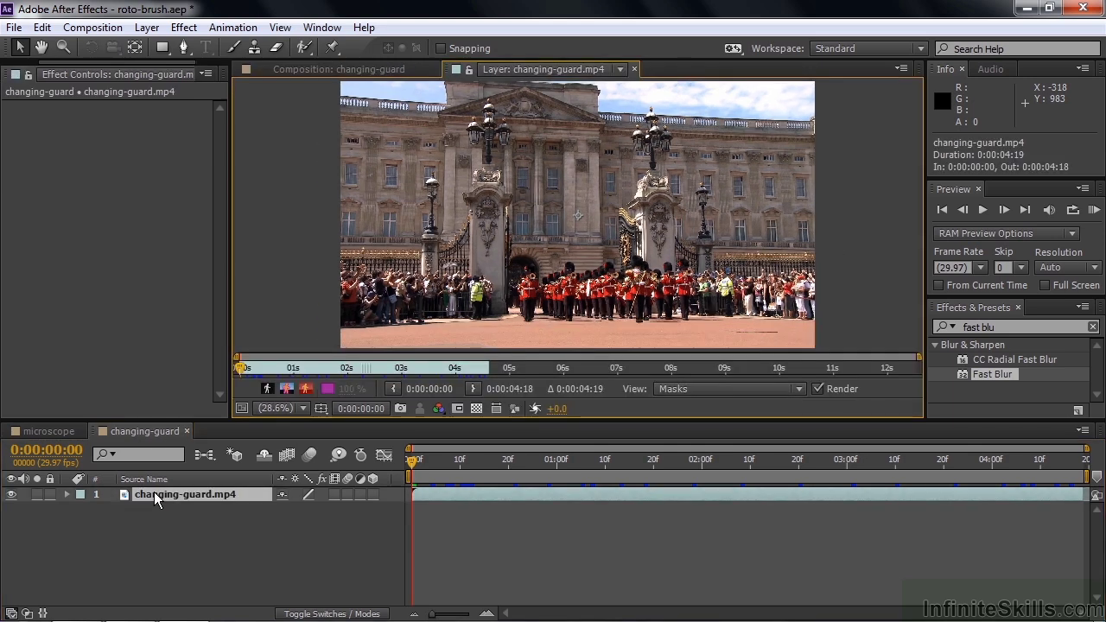
{"action": "left_click", "coordinate": [302, 47]}
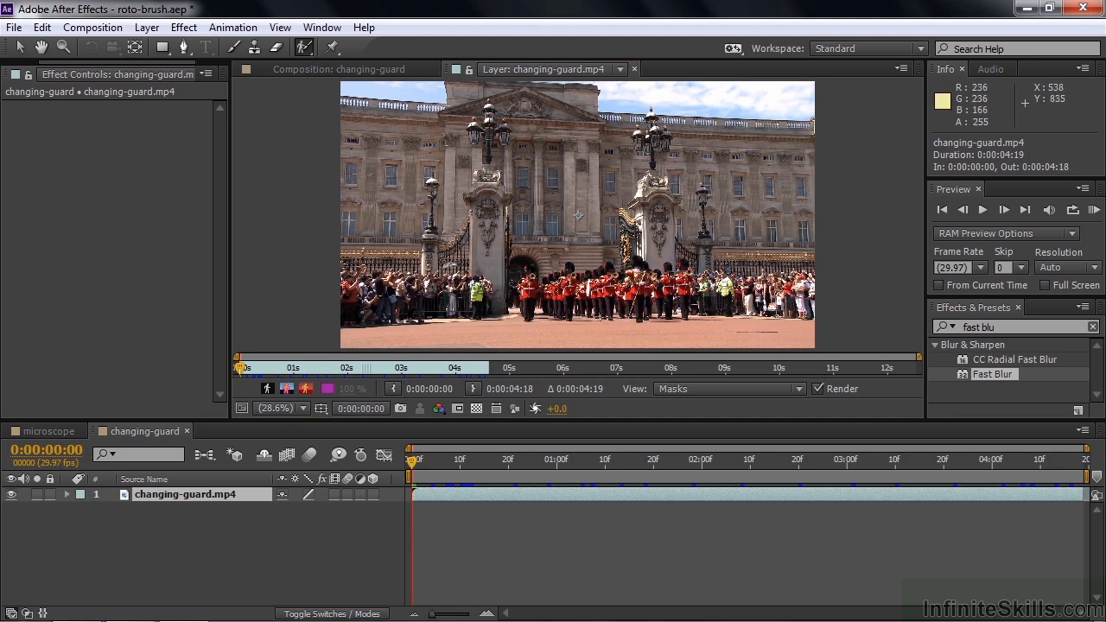
{"action": "key", "text": "slash"}
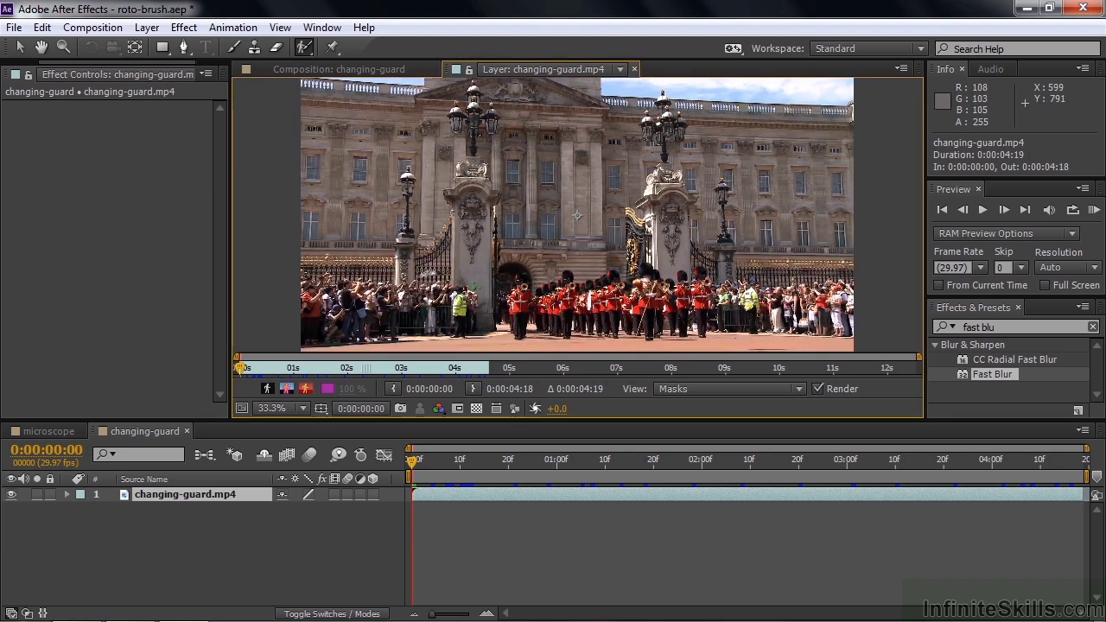
{"action": "key", "text": "h"}
{"action": "left_click_drag", "start_coordinate": [449, 298], "coordinate": [276, 194]}
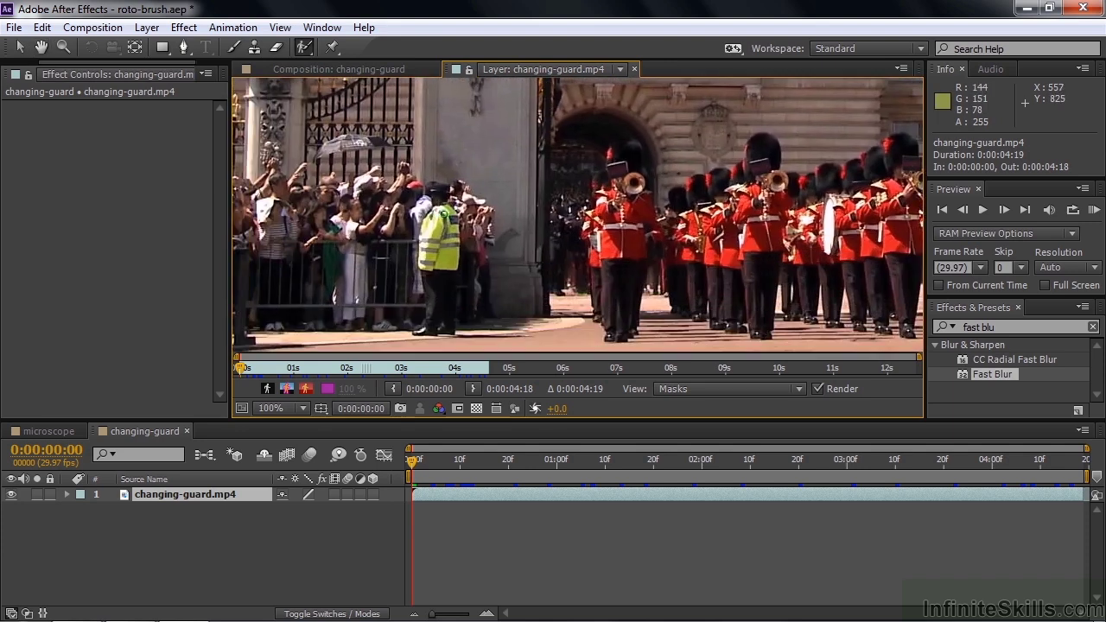
{"action": "mouse_move", "coordinate": [443, 210]}
{"action": "left_mouse_down"}
{"action": "mouse_move", "coordinate": [432, 247]}
{"action": "mouse_move", "coordinate": [445, 255]}
{"action": "left_mouse_up"}
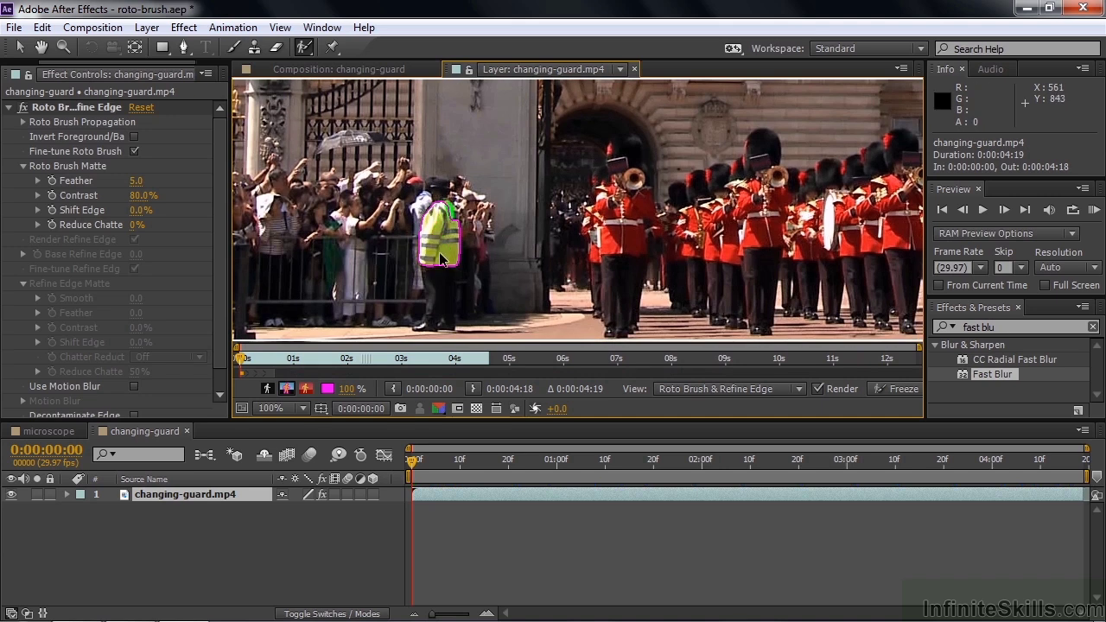
- Paint the other yellow-vested officer's vest and extend roto propagation to about 4.5 seconds
{"action": "key", "text": "h"}
{"action": "mouse_move", "coordinate": [813, 218]}
{"action": "left_mouse_down"}
{"action": "mouse_move", "coordinate": [622, 220]}
{"action": "mouse_move", "coordinate": [772, 223]}
{"action": "mouse_move", "coordinate": [676, 223]}
{"action": "left_mouse_up"}
{"action": "key", "text": "alt+w"}
{"action": "mouse_move", "coordinate": [664, 185]}
{"action": "left_mouse_down"}
{"action": "mouse_move", "coordinate": [653, 182]}
{"action": "mouse_move", "coordinate": [644, 203]}
{"action": "mouse_move", "coordinate": [676, 221]}
{"action": "mouse_move", "coordinate": [680, 240]}
{"action": "left_mouse_up"}
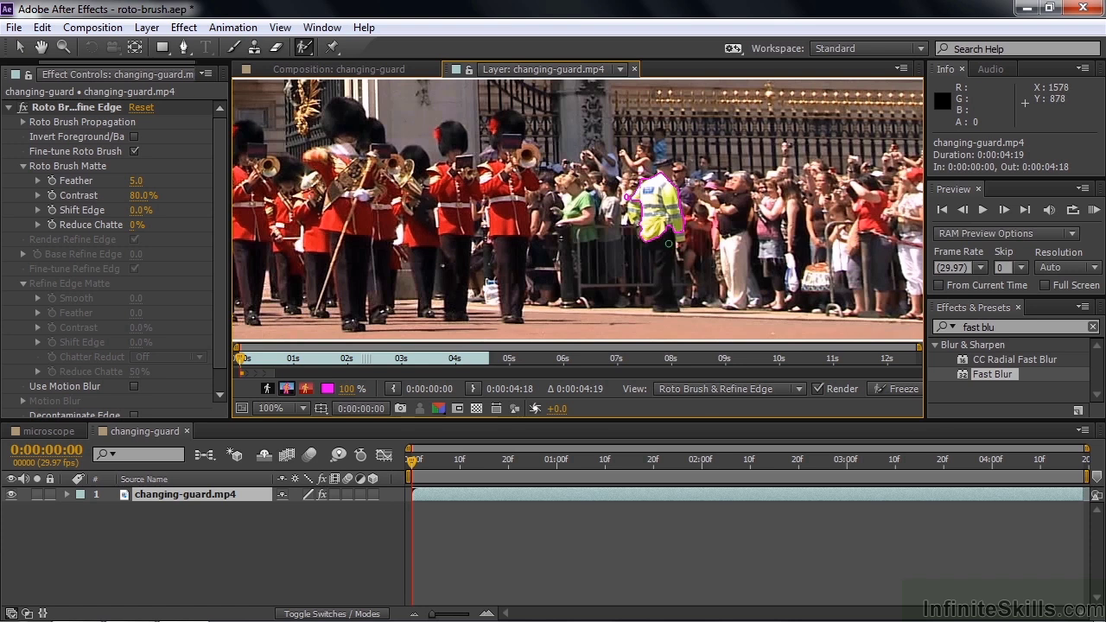
{"action": "left_click_drag", "start_coordinate": [634, 208], "coordinate": [641, 231]}
{"action": "left_click_drag", "start_coordinate": [304, 376], "coordinate": [489, 380]}
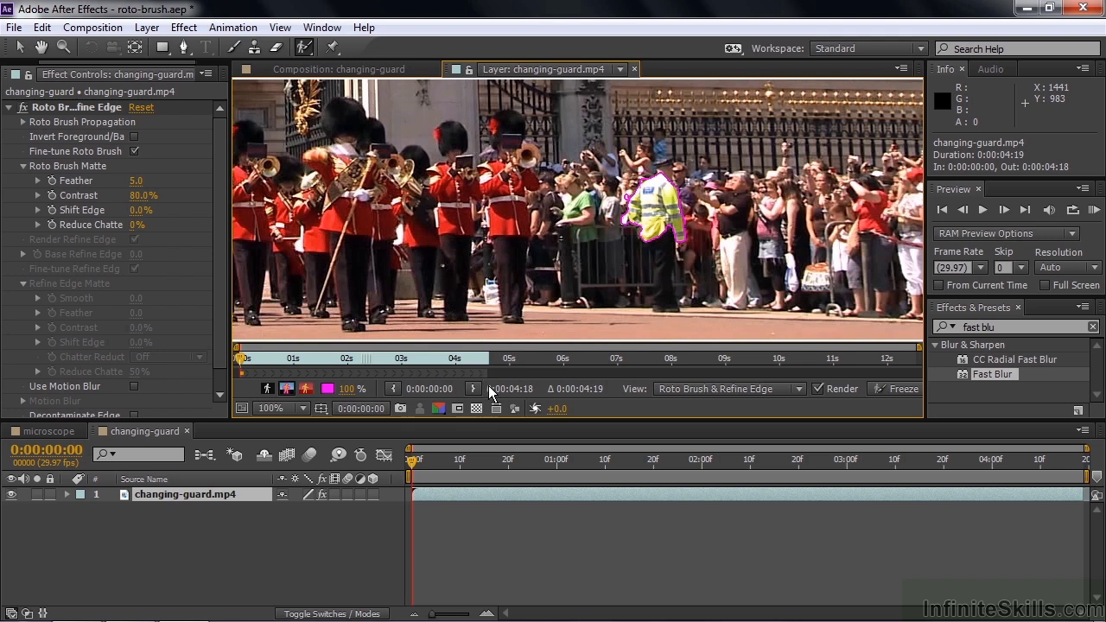
{"action": "left_click", "coordinate": [247, 354]}
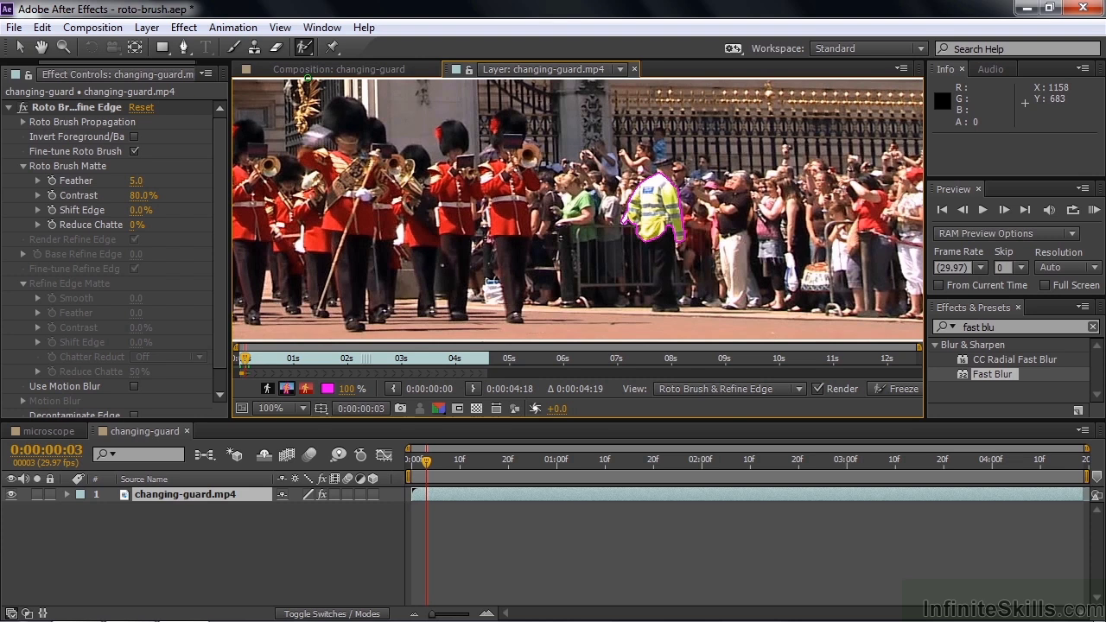
- Duplicate changing-guard.mp4 and delete Roto Brush from the lower copy
{"action": "left_click", "coordinate": [312, 69]}
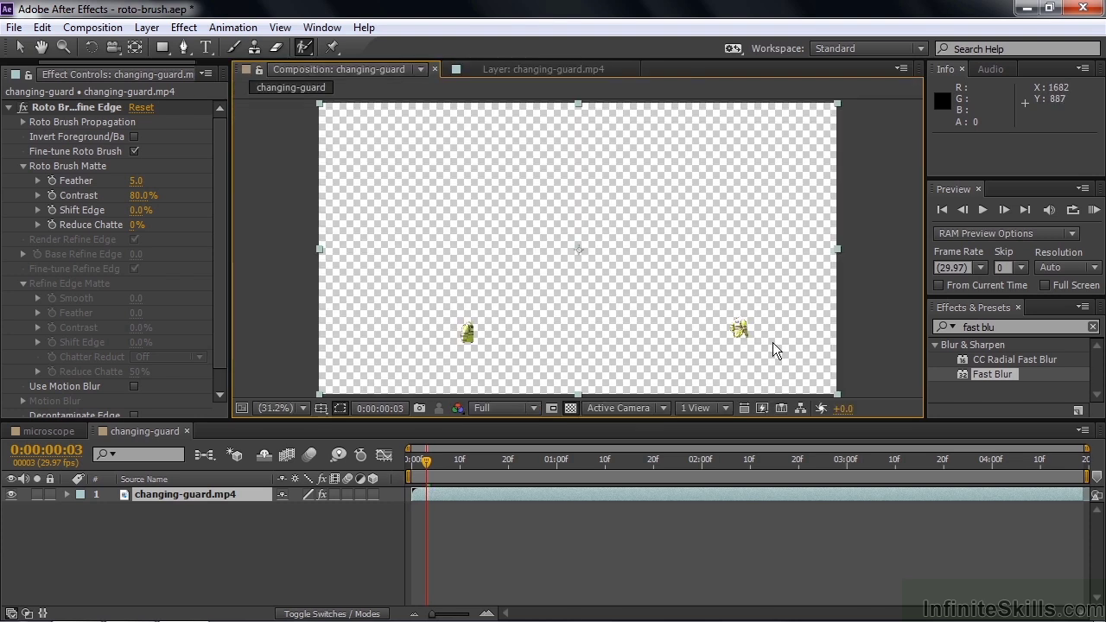
{"action": "left_click", "coordinate": [150, 496]}
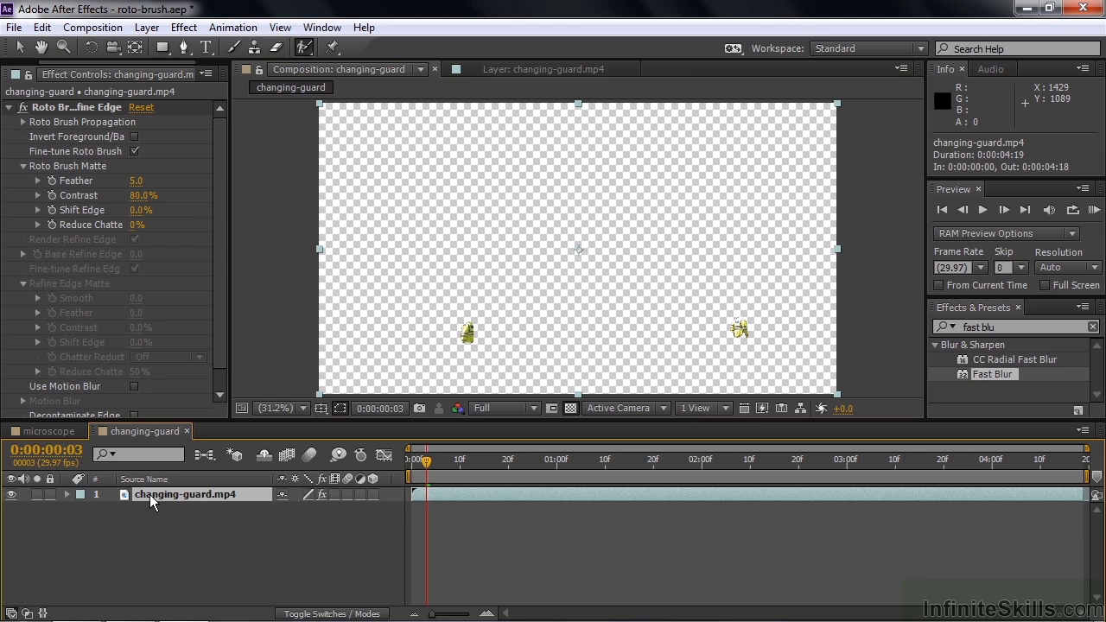
{"action": "key", "text": "ctrl+d"}
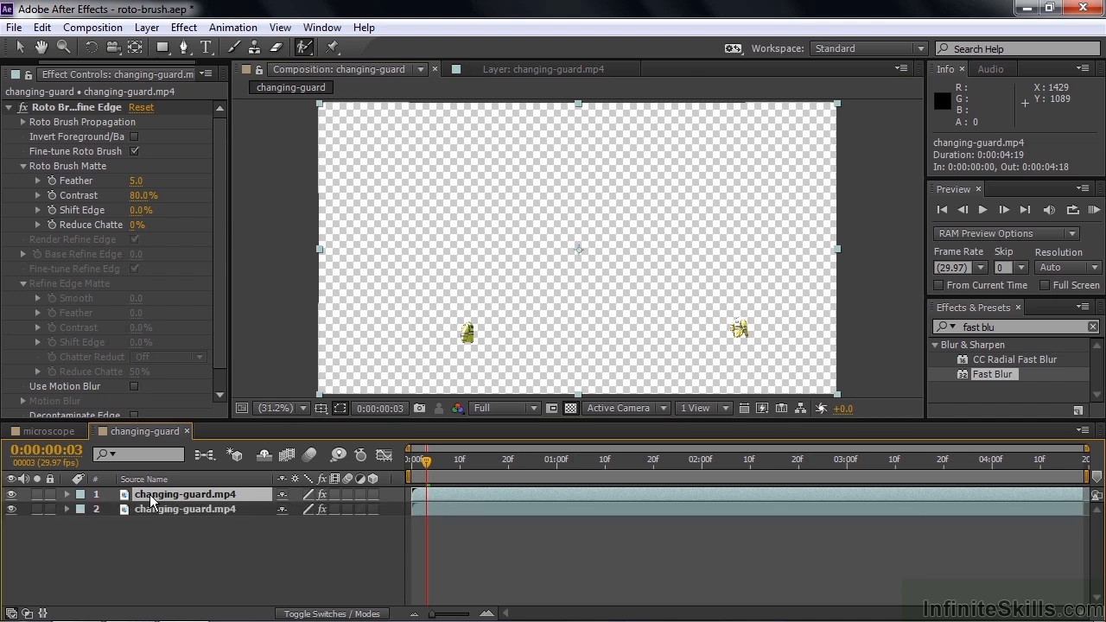
{"action": "left_click", "coordinate": [144, 510]}
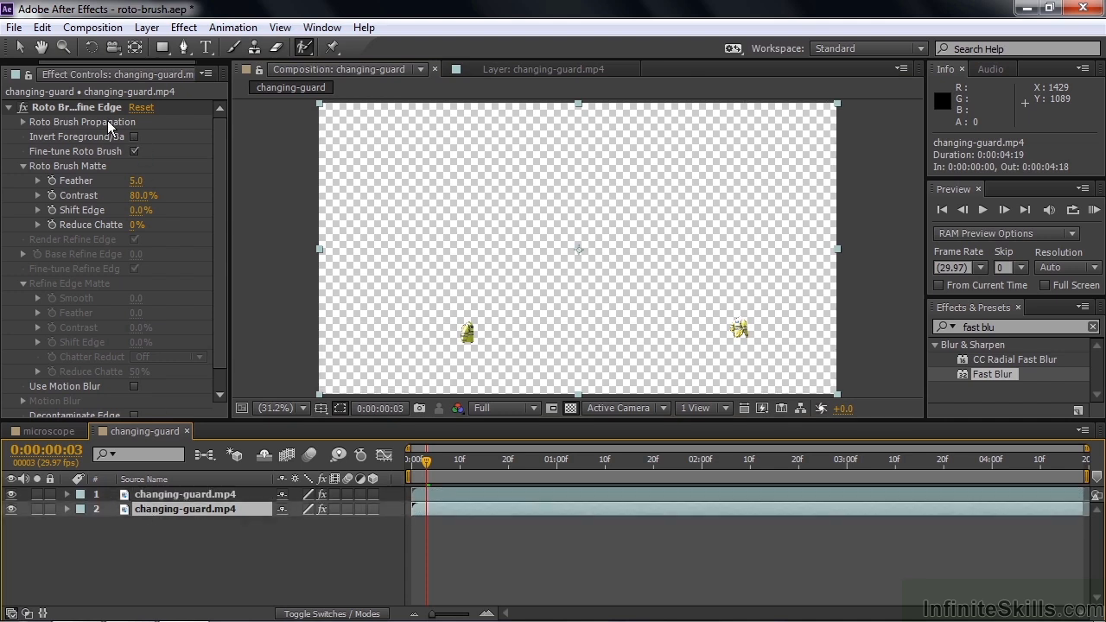
{"action": "left_click", "coordinate": [87, 107]}
{"action": "key", "text": "Delete"}
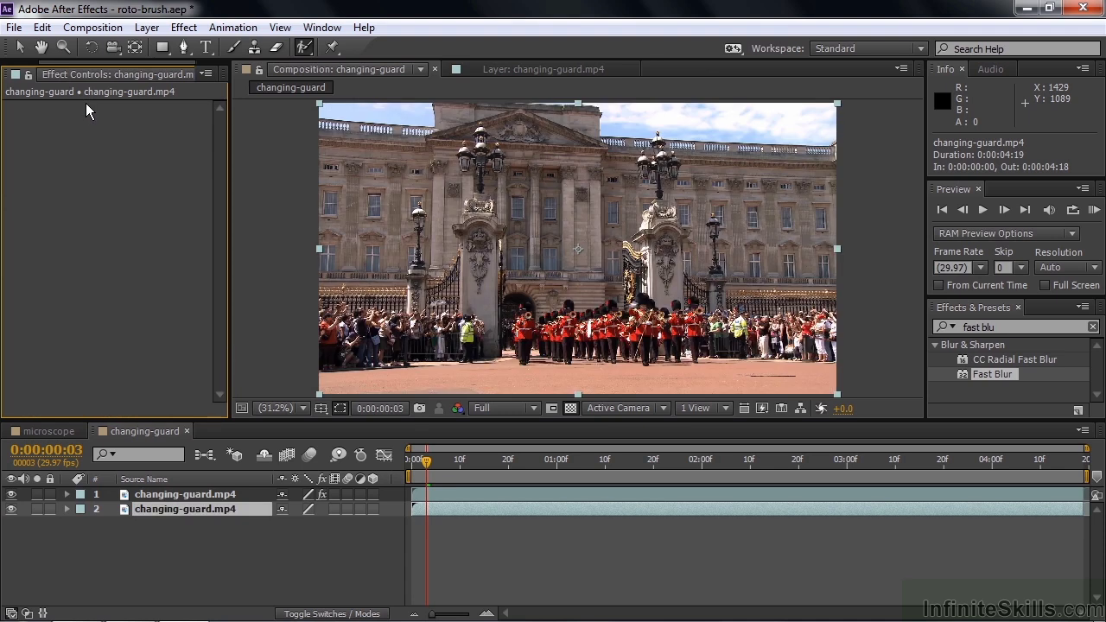
- Apply Hue/Saturation to the roto-brushed top layer with Master Hue -172° and Lightness -50
{"action": "left_click", "coordinate": [162, 494]}
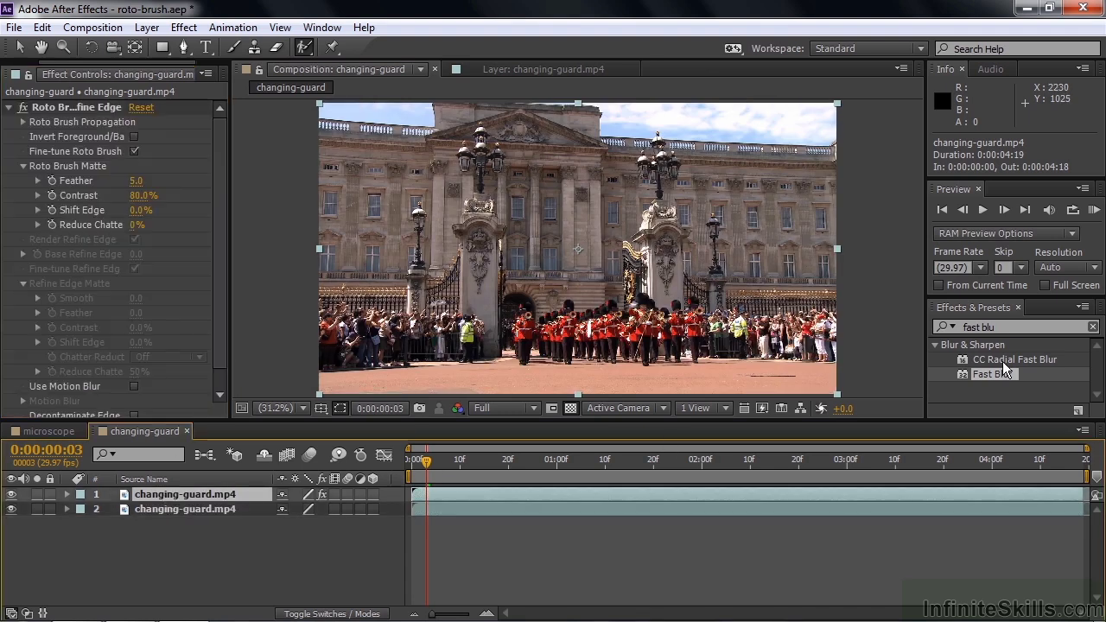
{"action": "left_click_drag", "start_coordinate": [1020, 327], "coordinate": [932, 326]}
{"action": "type", "text": "hue"}
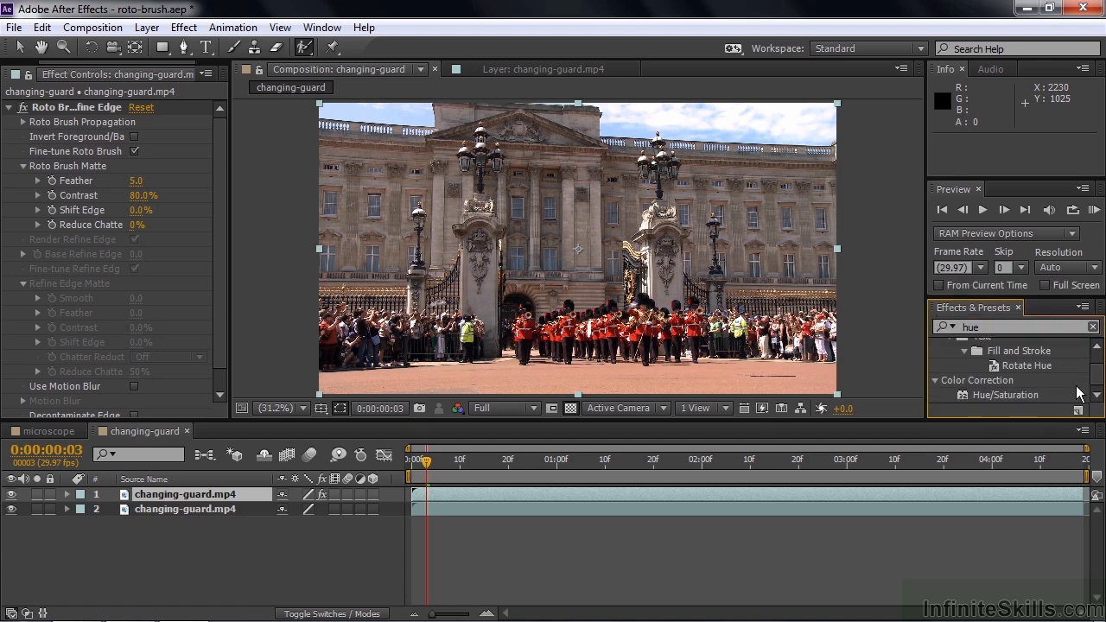
{"action": "double_click", "coordinate": [959, 395]}
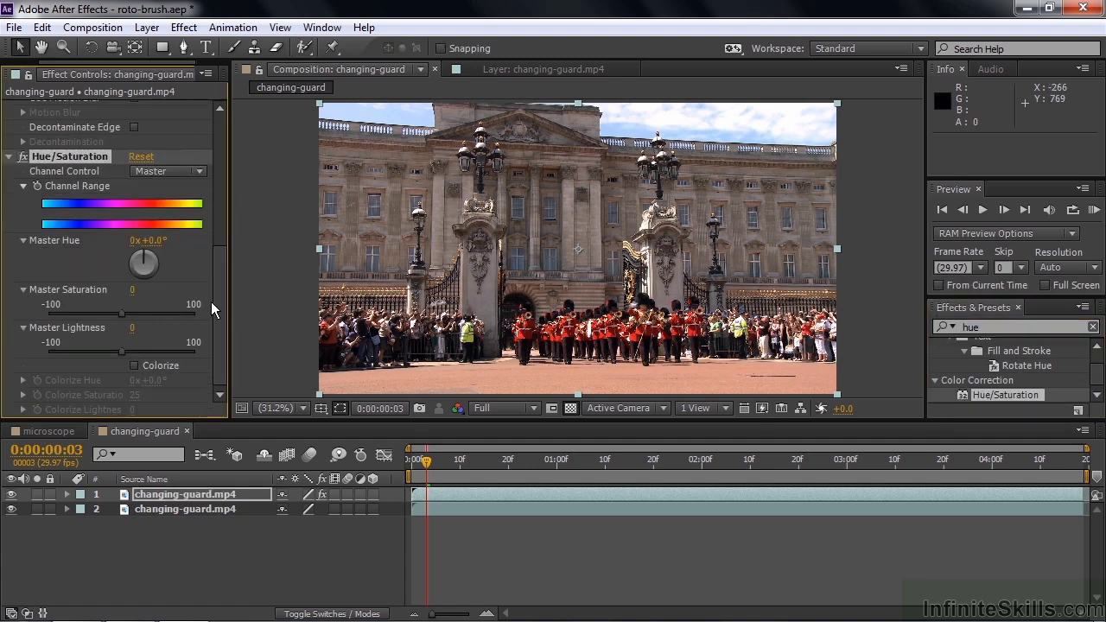
{"action": "left_click_drag", "start_coordinate": [156, 242], "coordinate": [18, 243]}
{"action": "left_click_drag", "start_coordinate": [117, 350], "coordinate": [85, 344]}
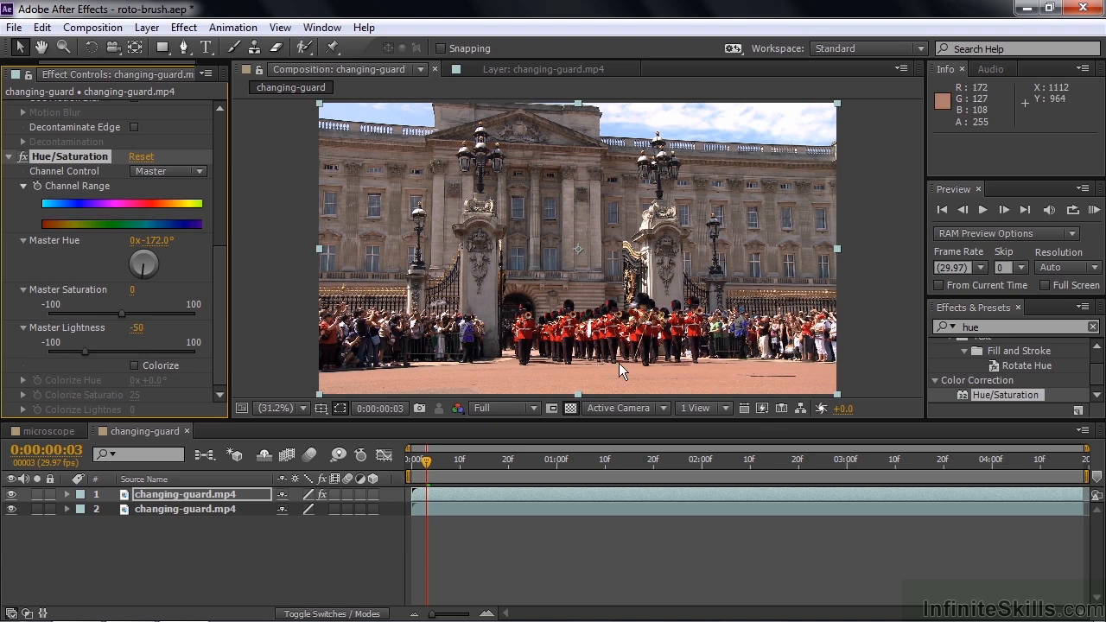